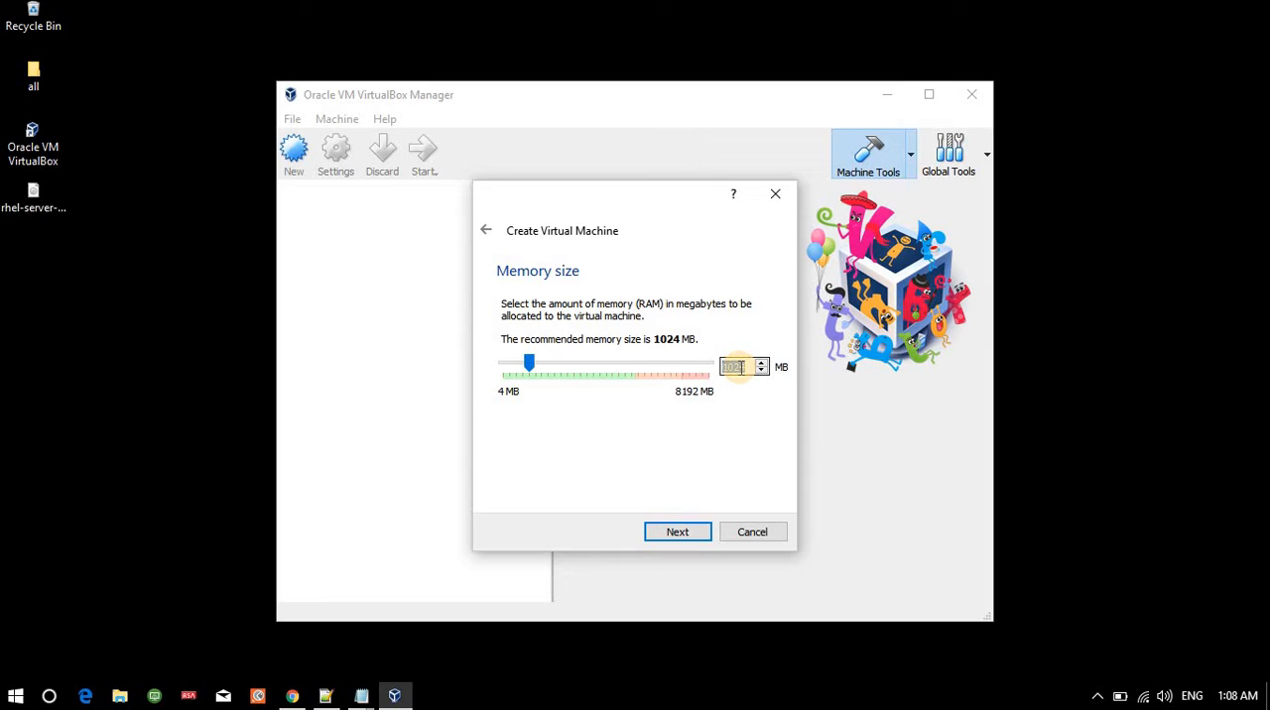
# Set the new virtual machine's memory size to 2048 MB and continue to the hard disk settings.
pyautogui.write('2048')
pyautogui.click(679, 533)
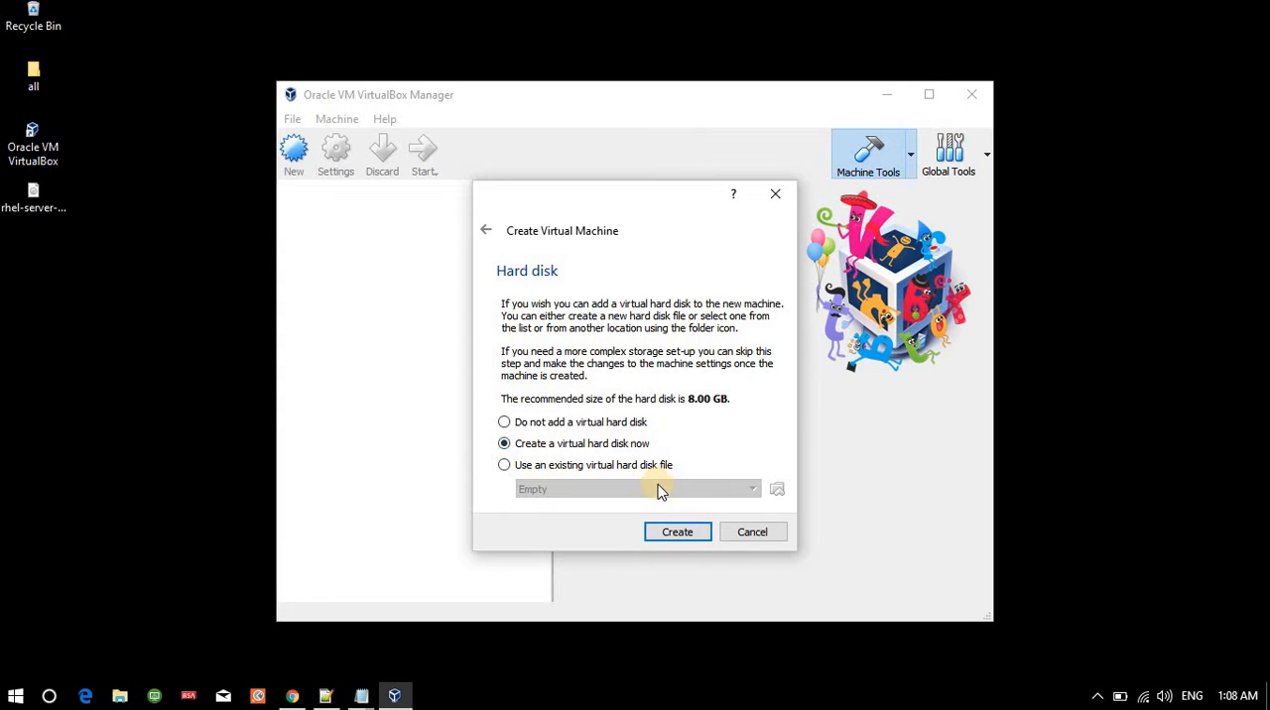
# Create a new VDI virtual hard disk named rhel7.3 with a size of 8.00 GB for the machine.
pyautogui.click(681, 536)
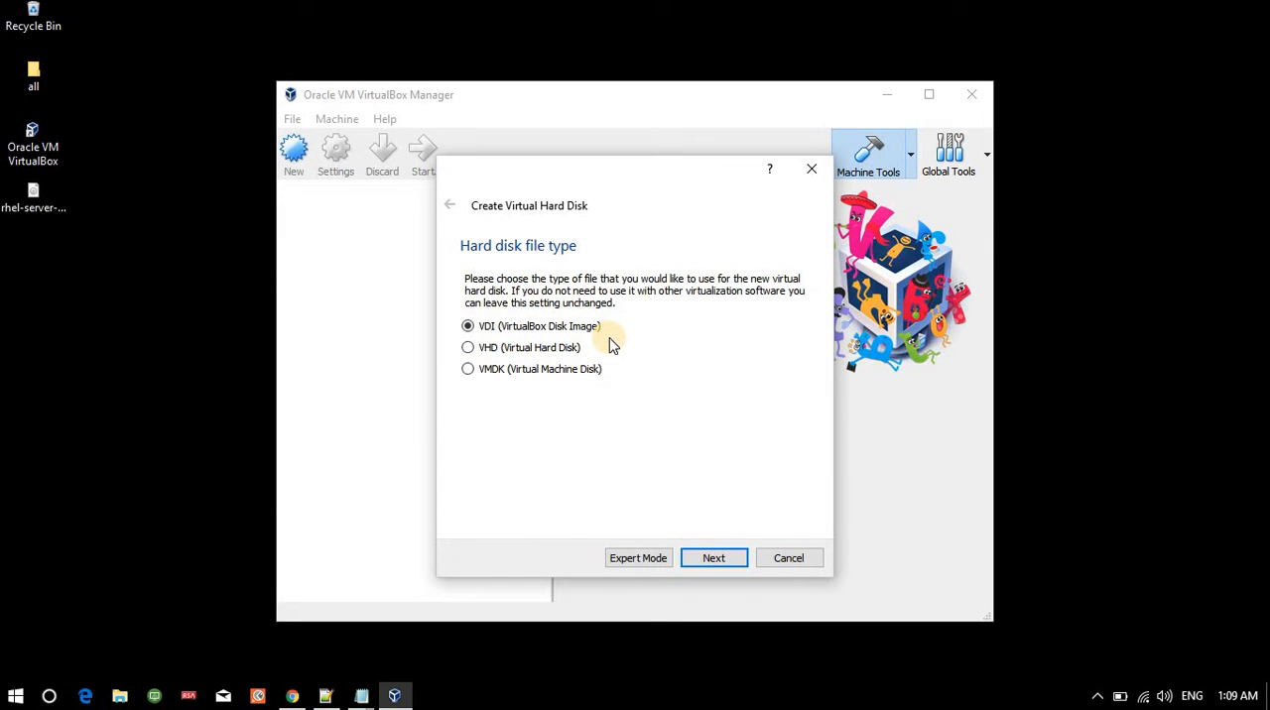
pyautogui.click(711, 559)
pyautogui.click(725, 557)
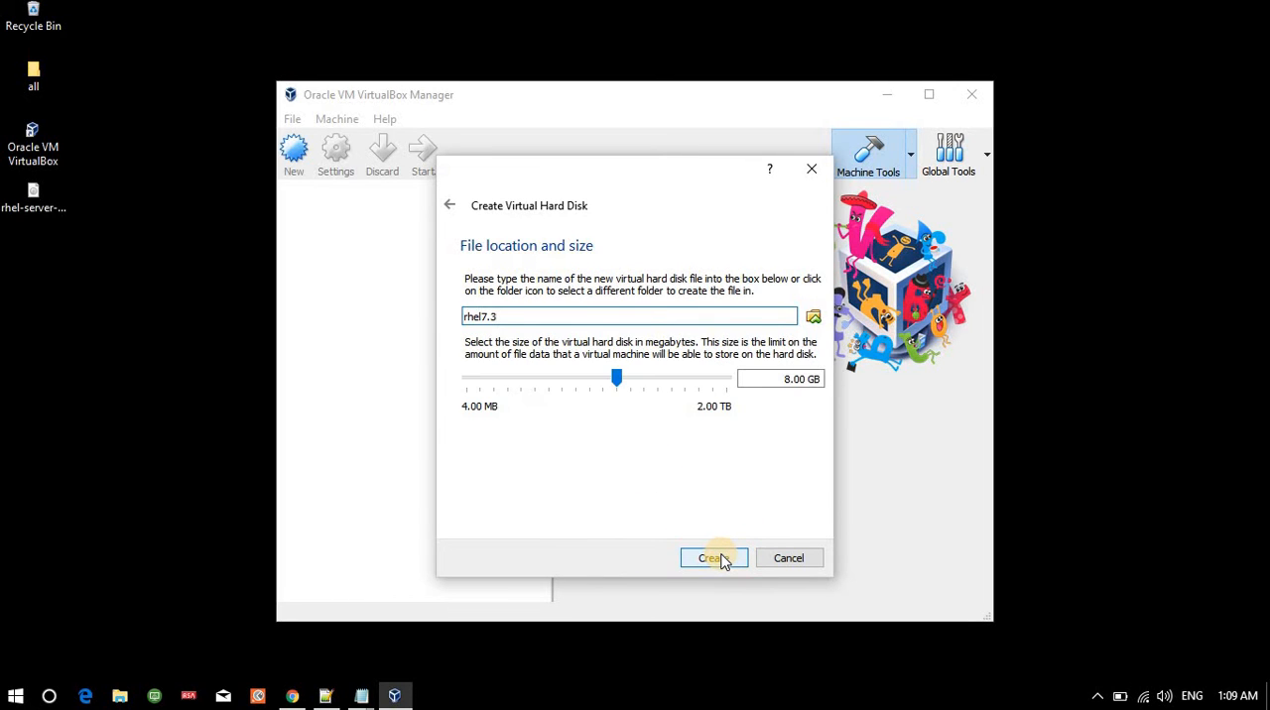
pyautogui.click(716, 559)
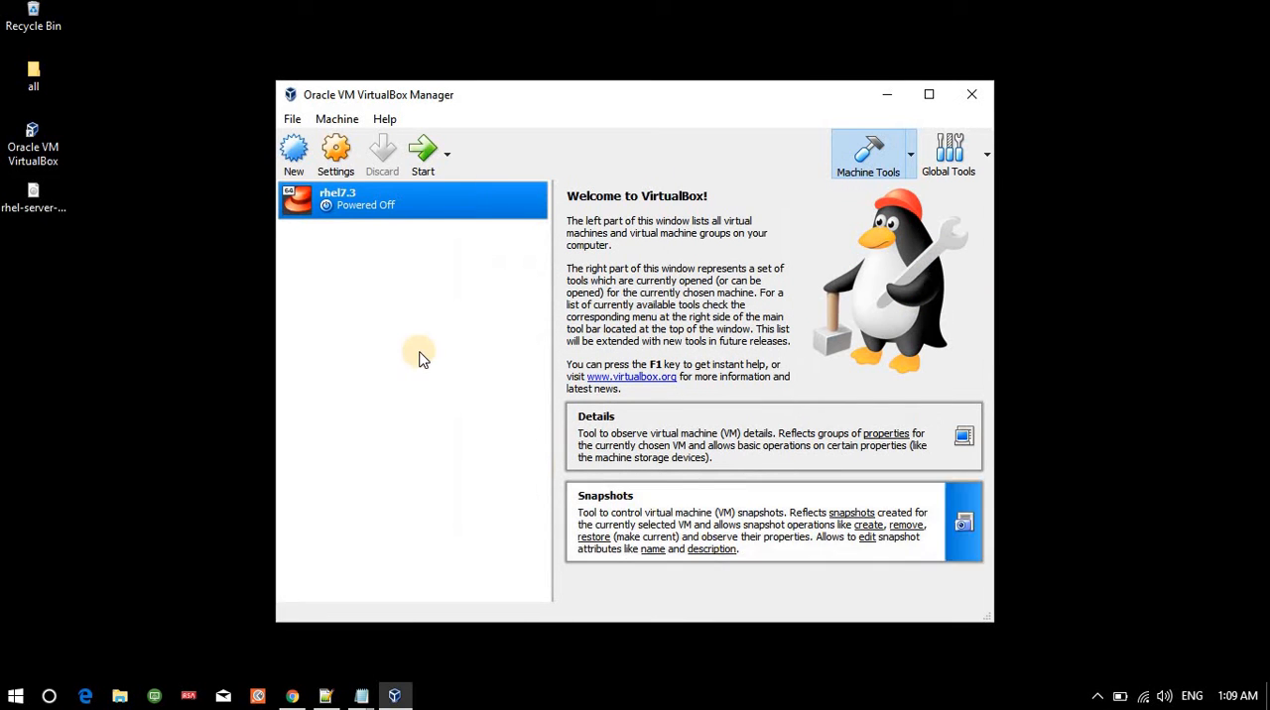
# Load rhel-server-7.3-x86_64-dvd.iso into the empty IDE optical drive of the rhel7.3 machine and save its settings.
pyautogui.click(335, 156)
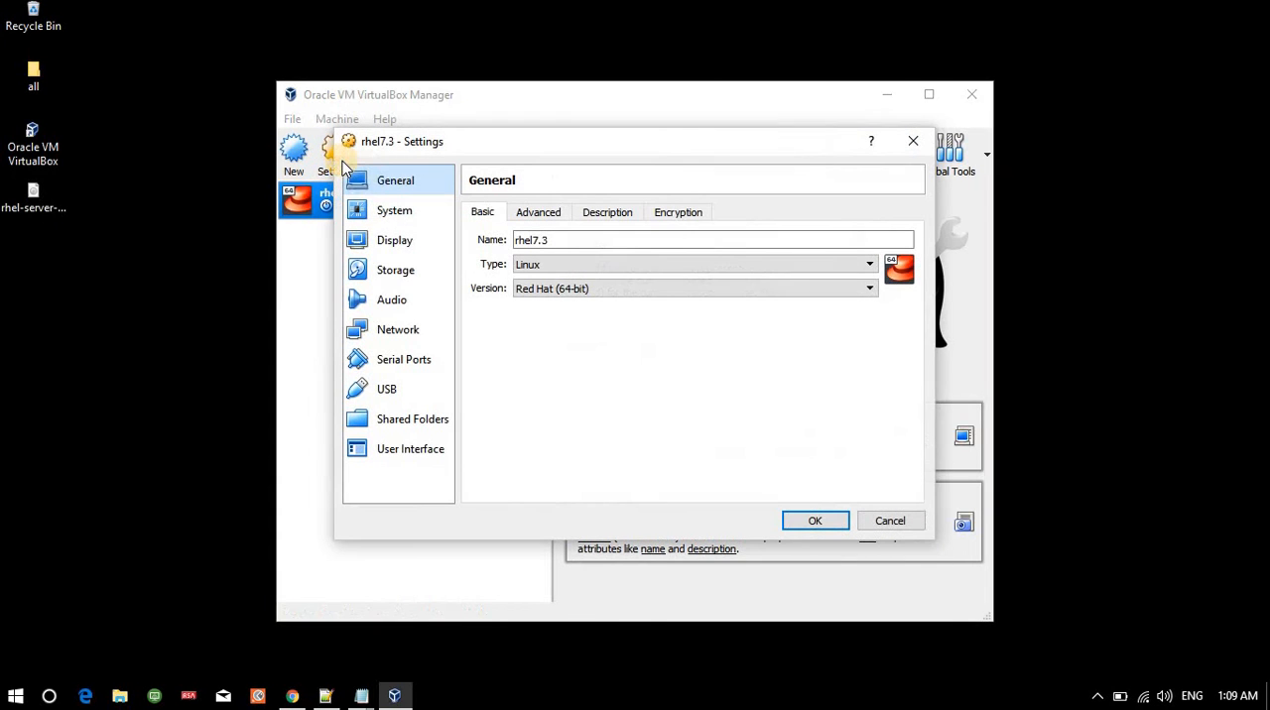
pyautogui.click(386, 281)
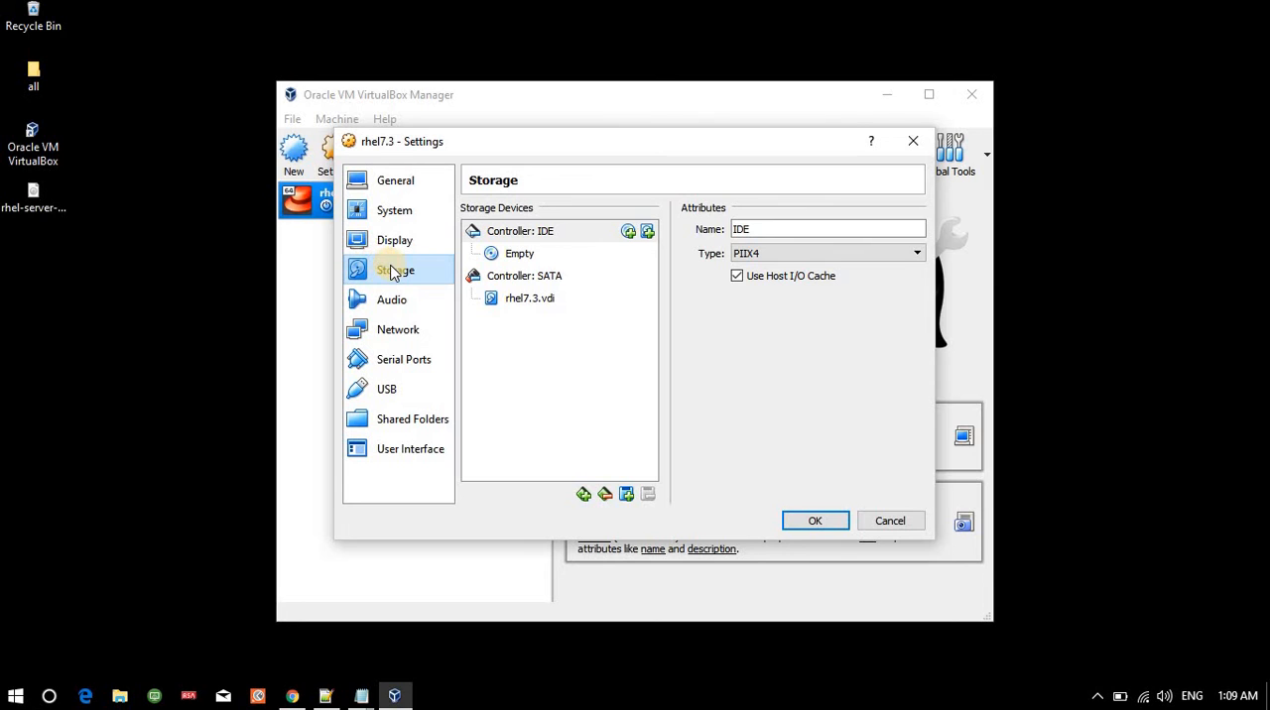
pyautogui.click(536, 257)
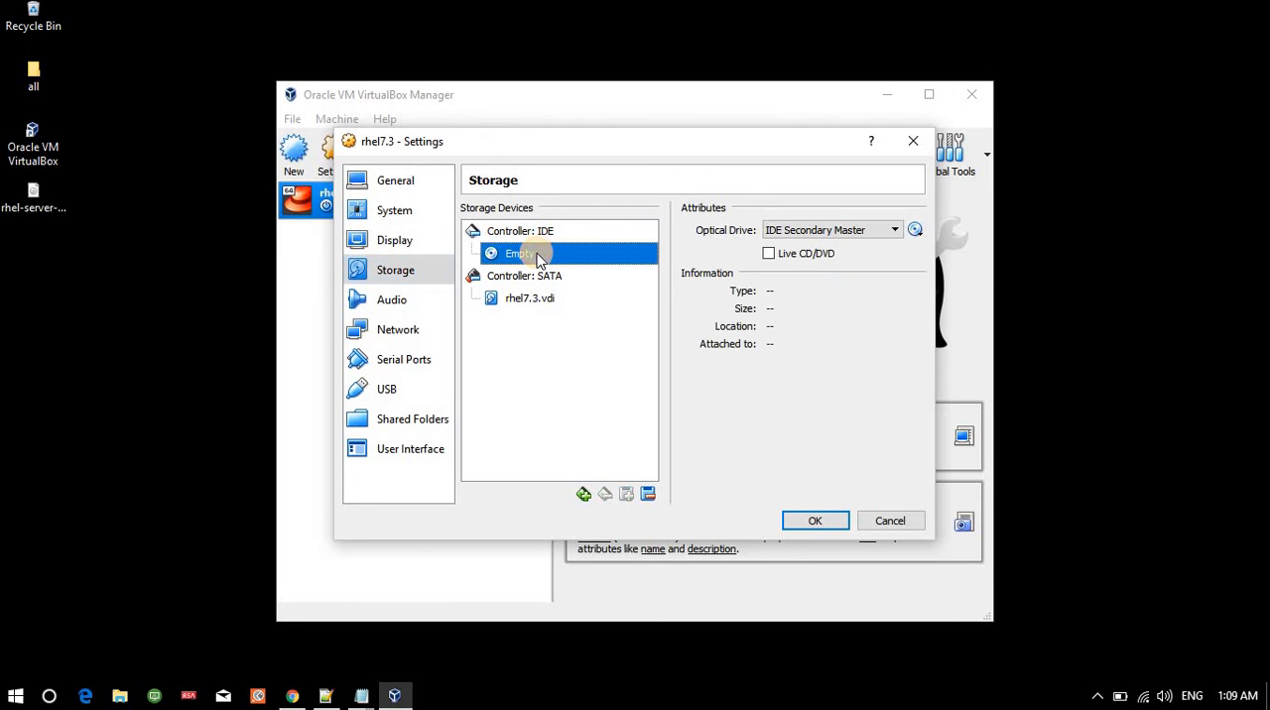
pyautogui.click(914, 232)
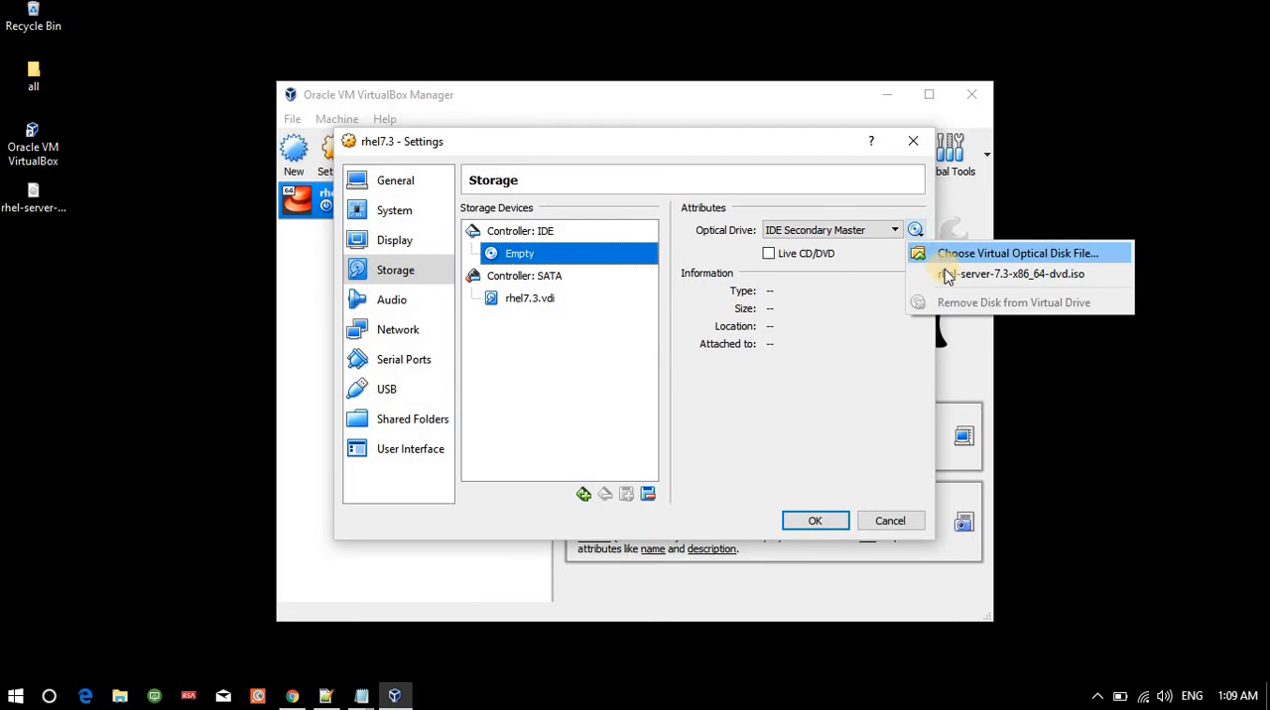
pyautogui.click(1002, 276)
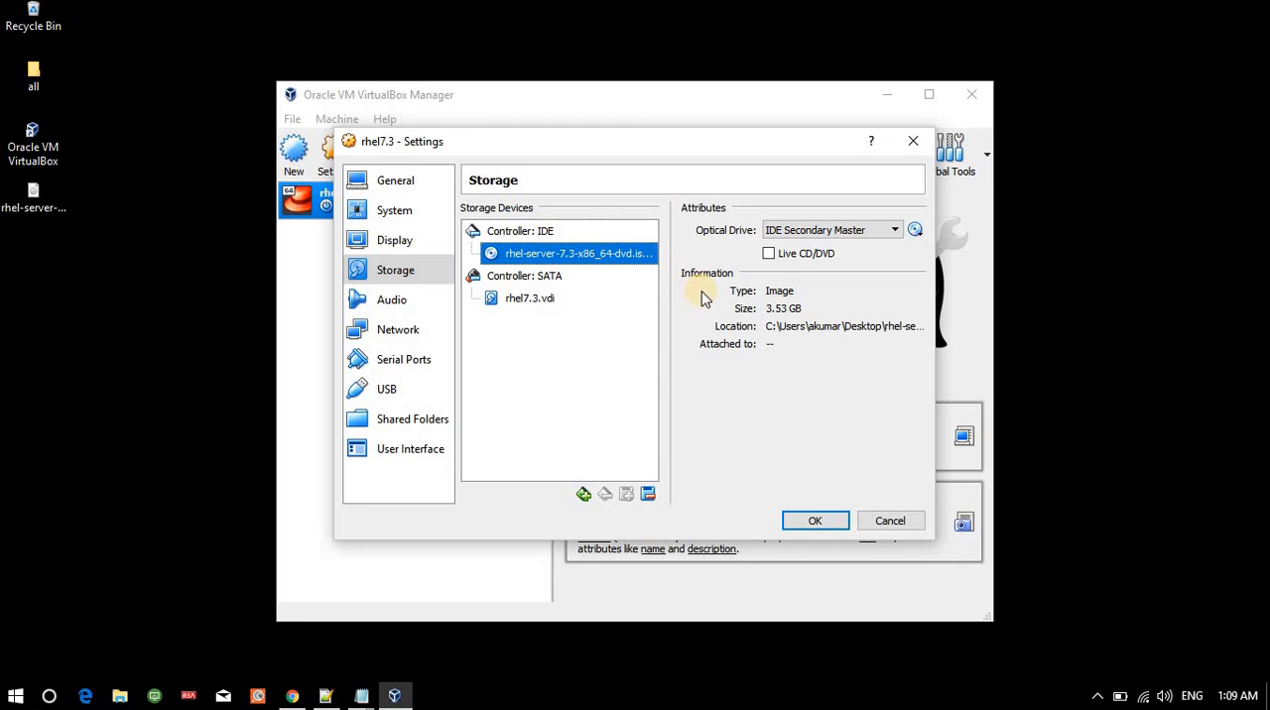
pyautogui.click(807, 523)
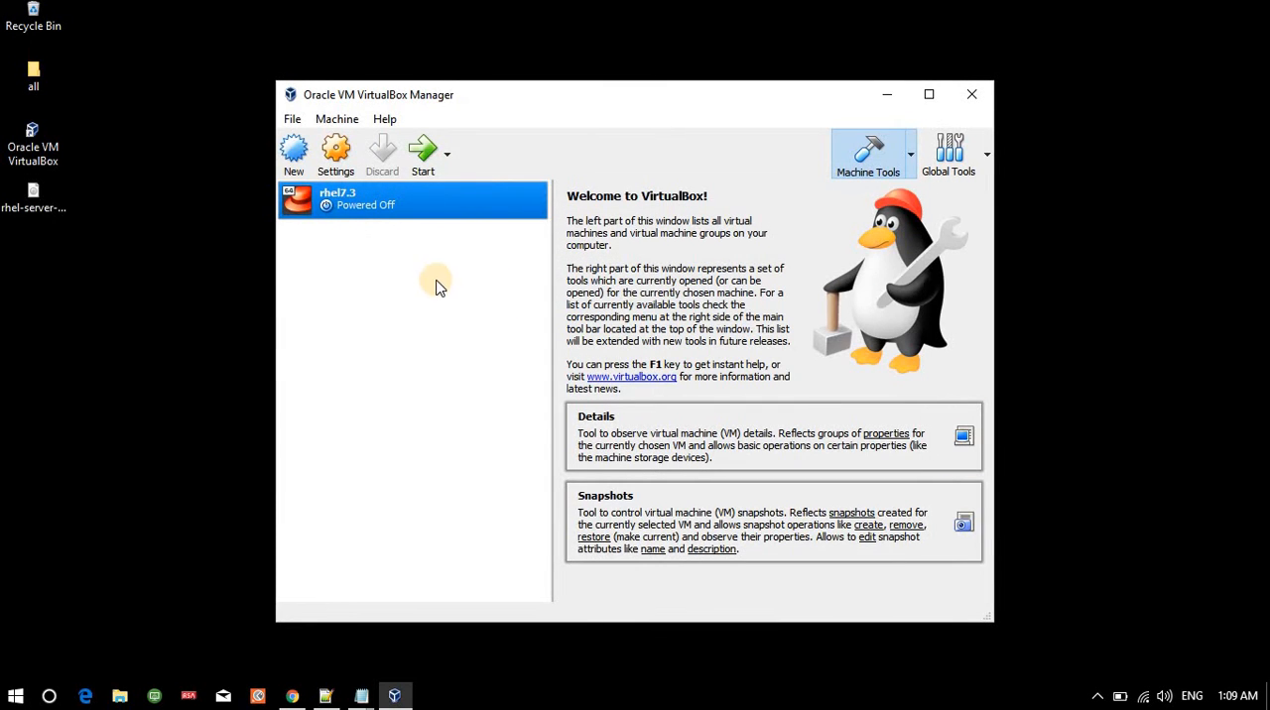
# Start the rhel7.3 machine in a maximized window and boot with "Test this media & install Red Hat Enterprise Linux 7.3".
pyautogui.click(432, 165)
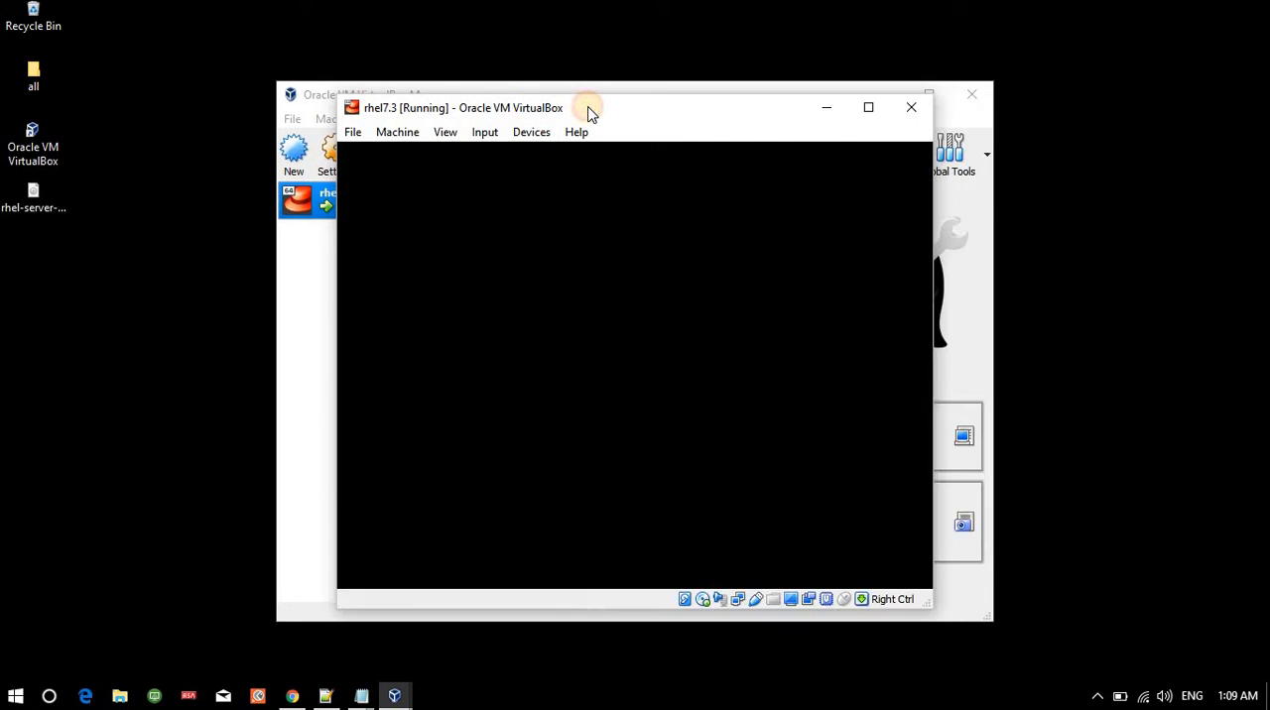
pyautogui.doubleClick(588, 112)
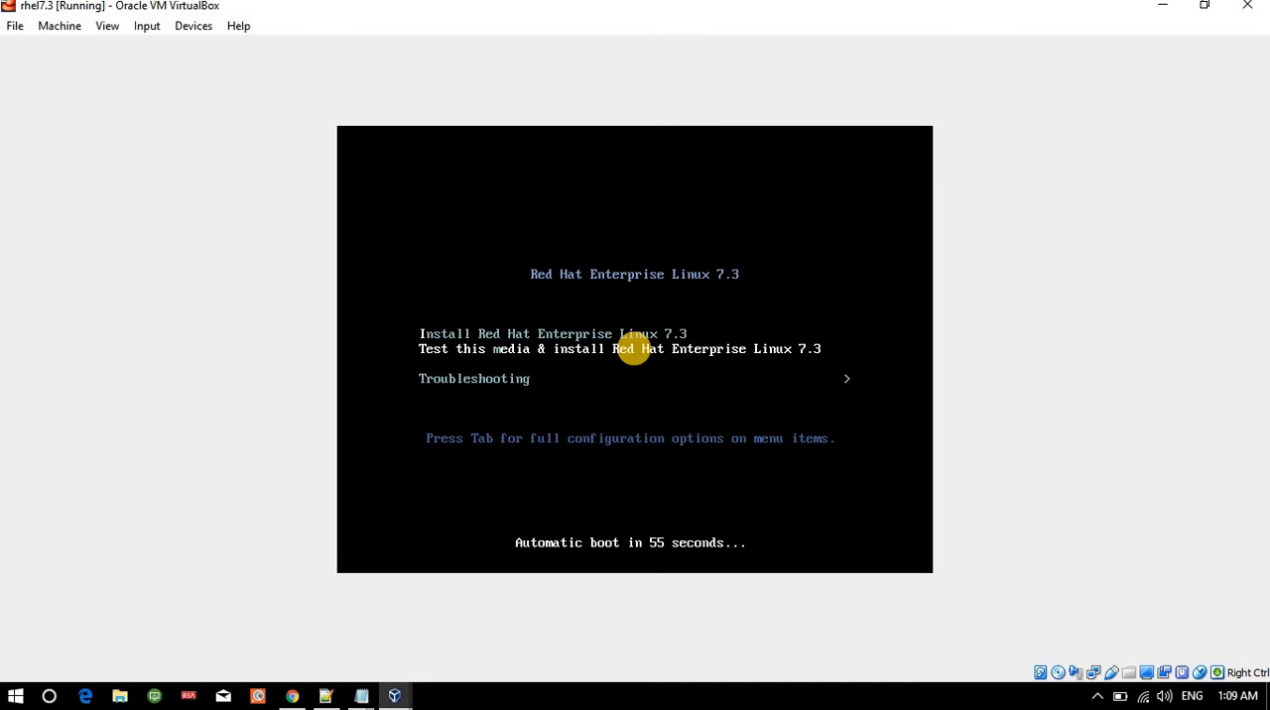
pyautogui.press('Return')
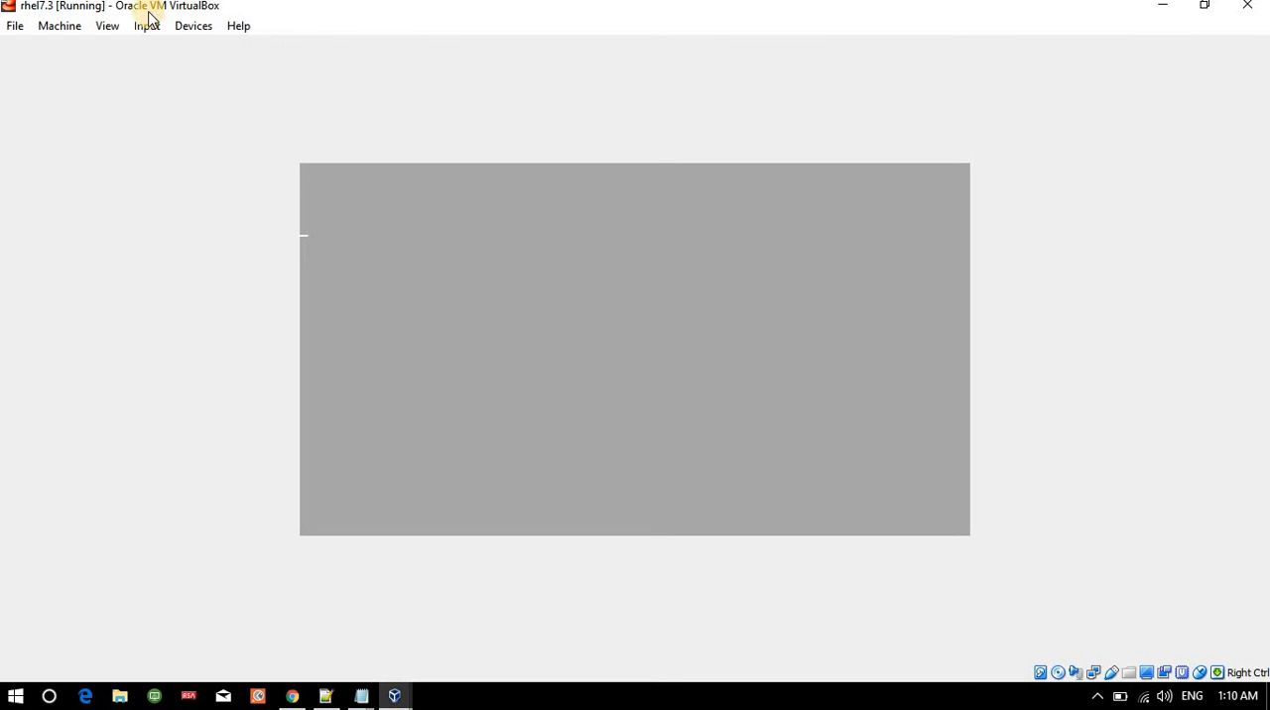
# Switch the virtual machine to full-screen mode and abort the installation media check.
pyautogui.click(107, 26)
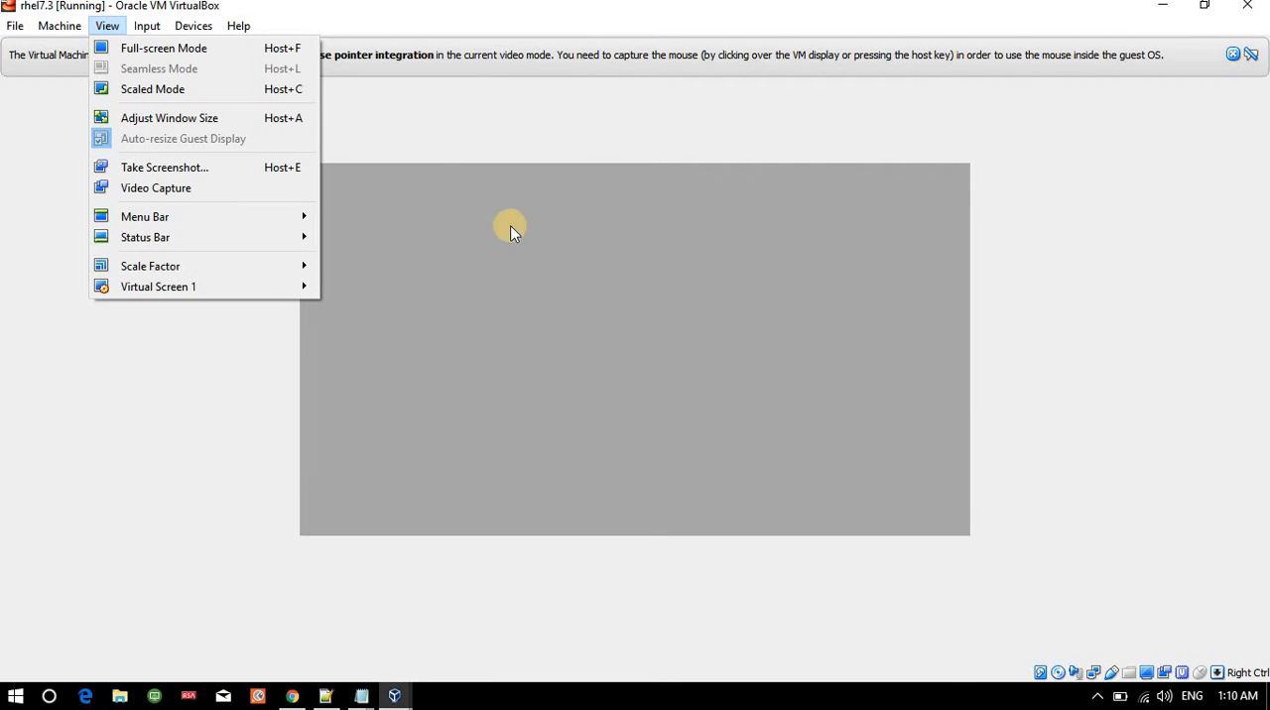
pyautogui.click(288, 45)
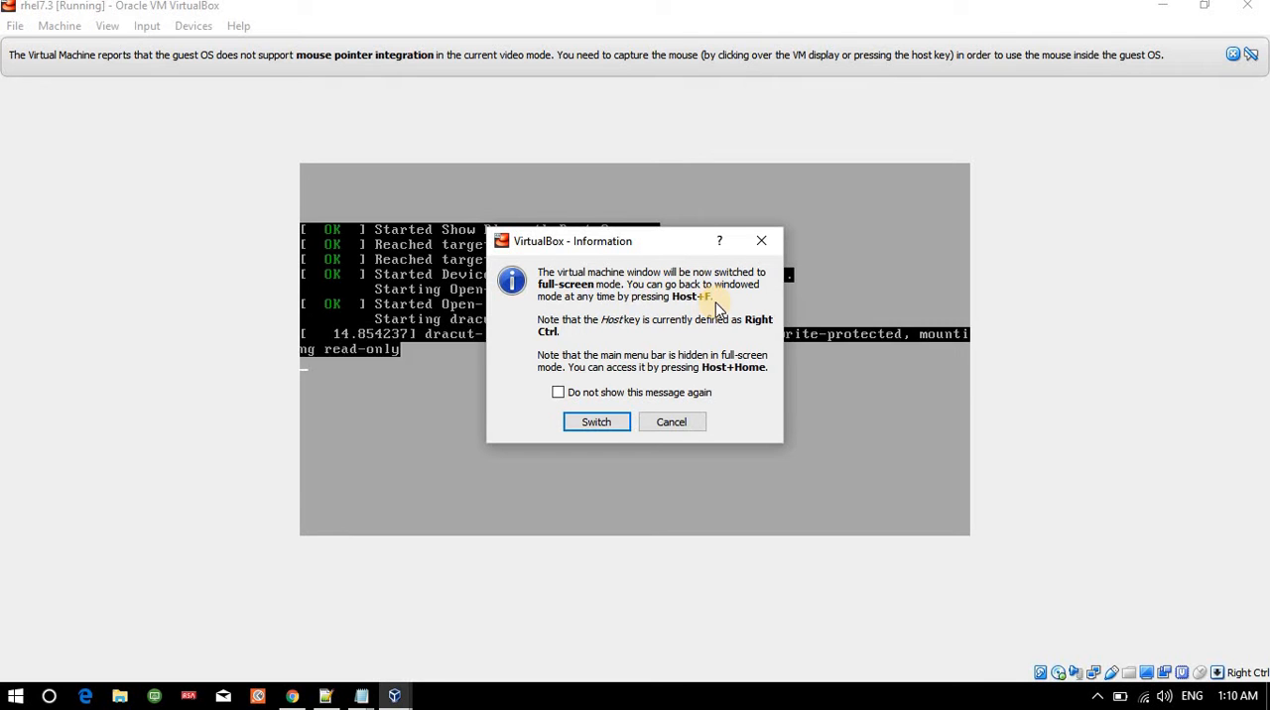
pyautogui.click(600, 422)
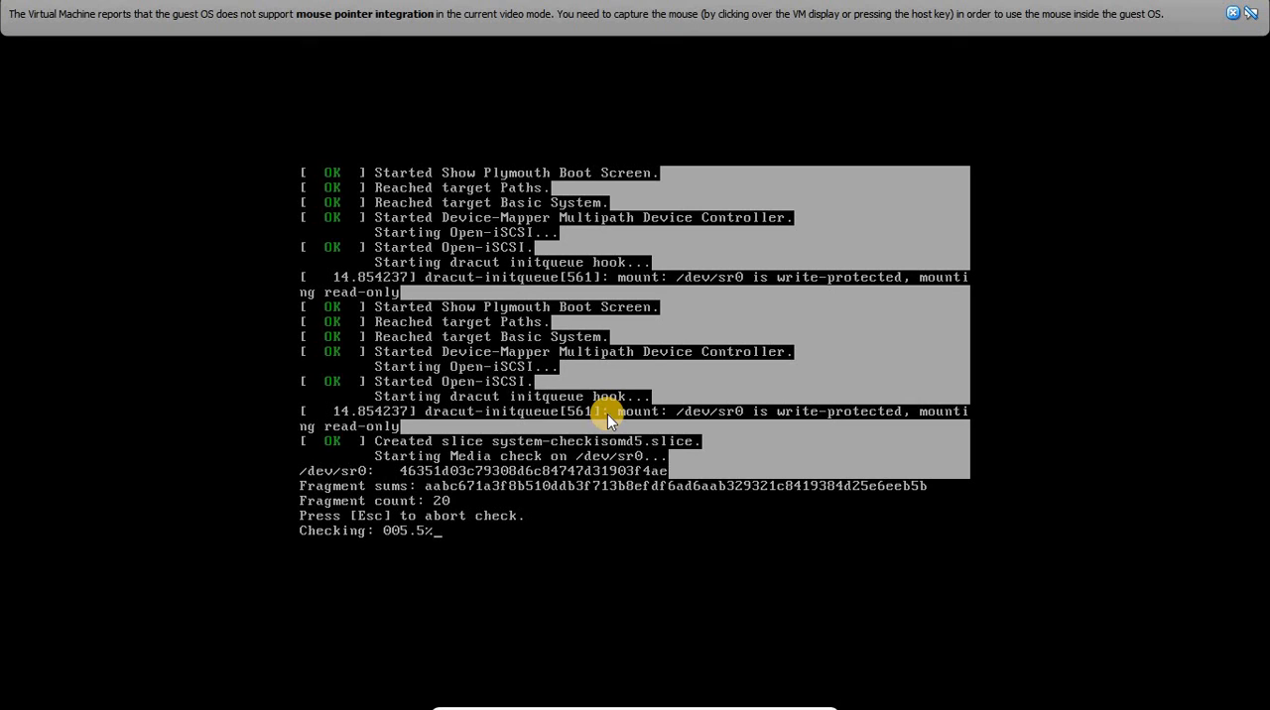
pyautogui.click(361, 520)
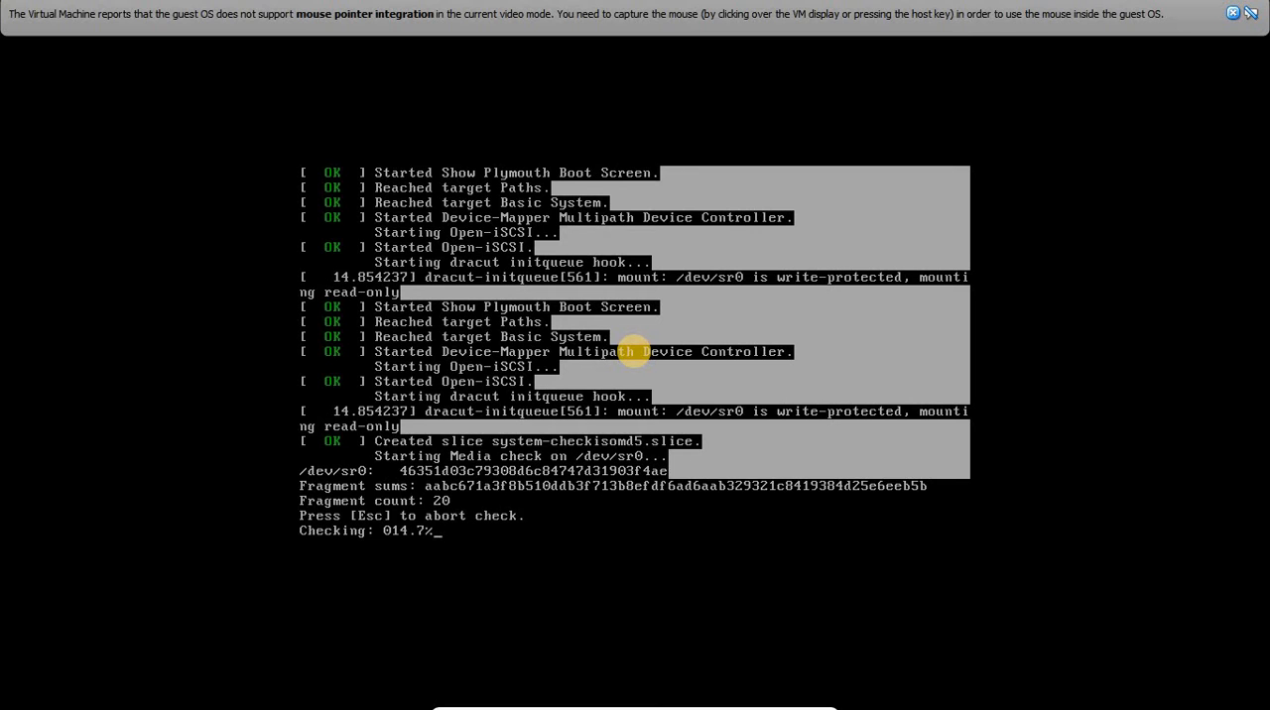
pyautogui.press('Escape')
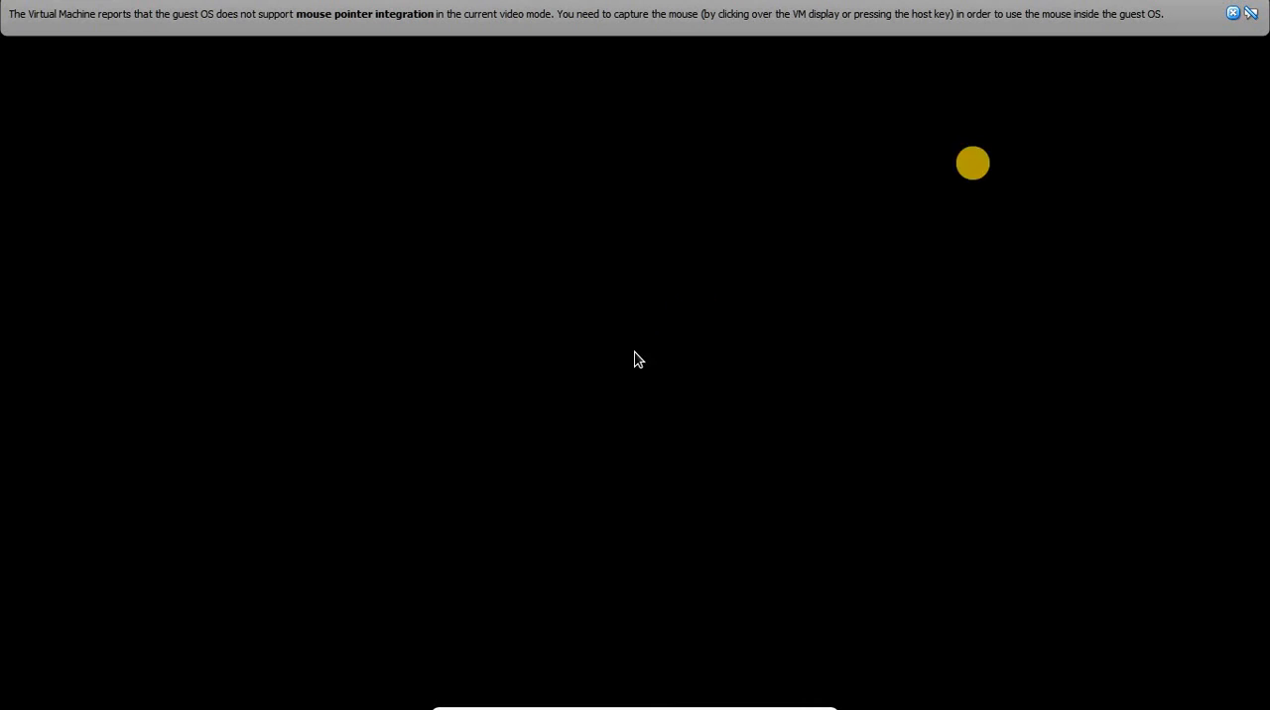
# Dismiss the mouse pointer integration notice and continue the installer with English (United States) as the installation language.
pyautogui.click(361, 519)
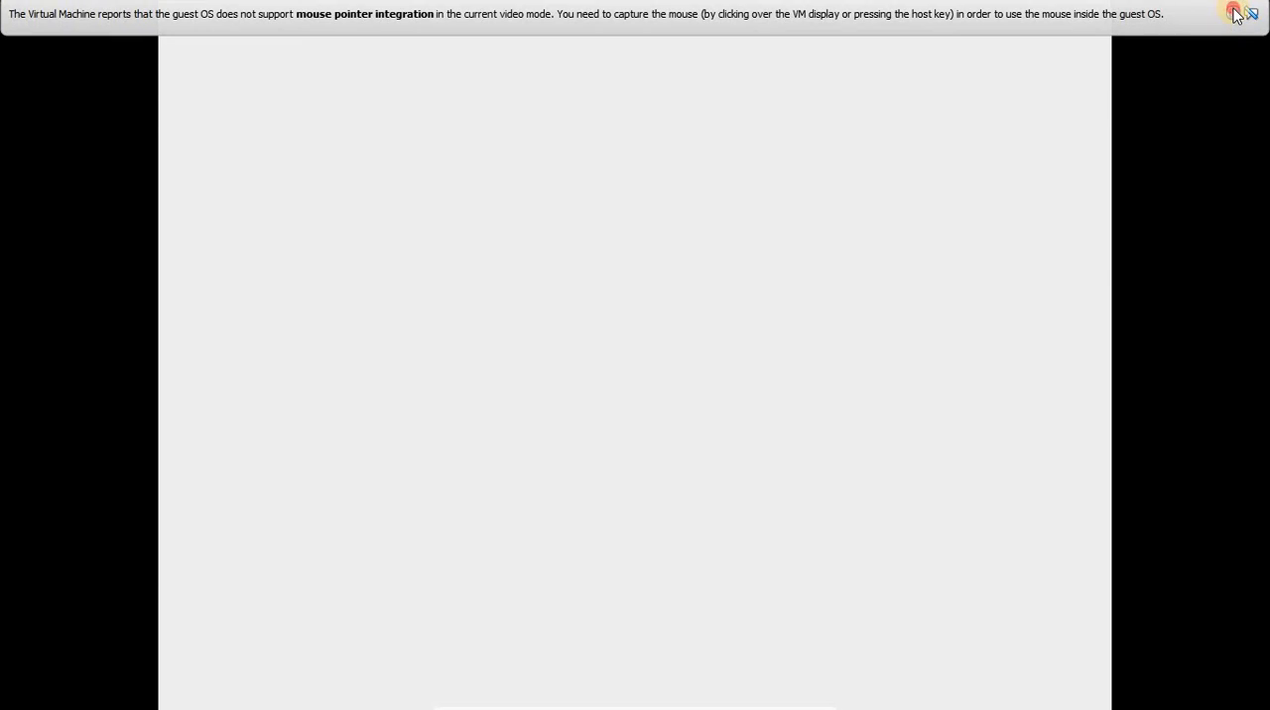
pyautogui.click(1235, 12)
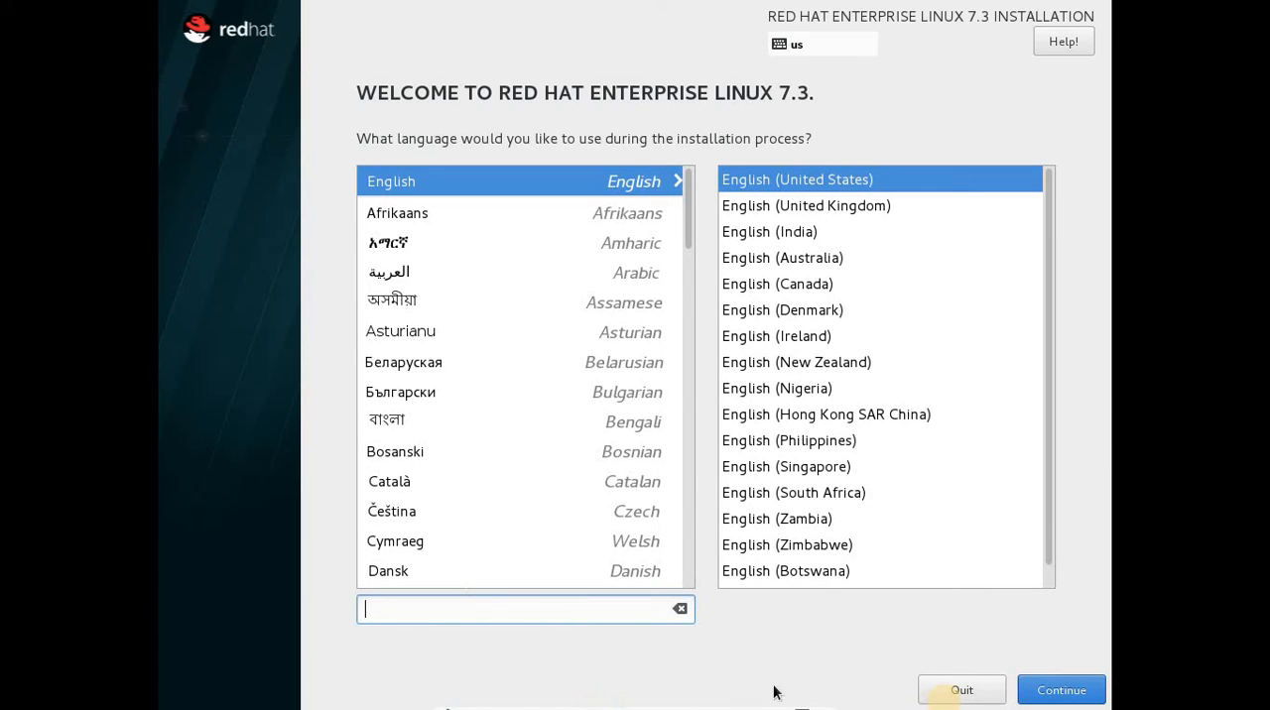
pyautogui.click(1053, 687)
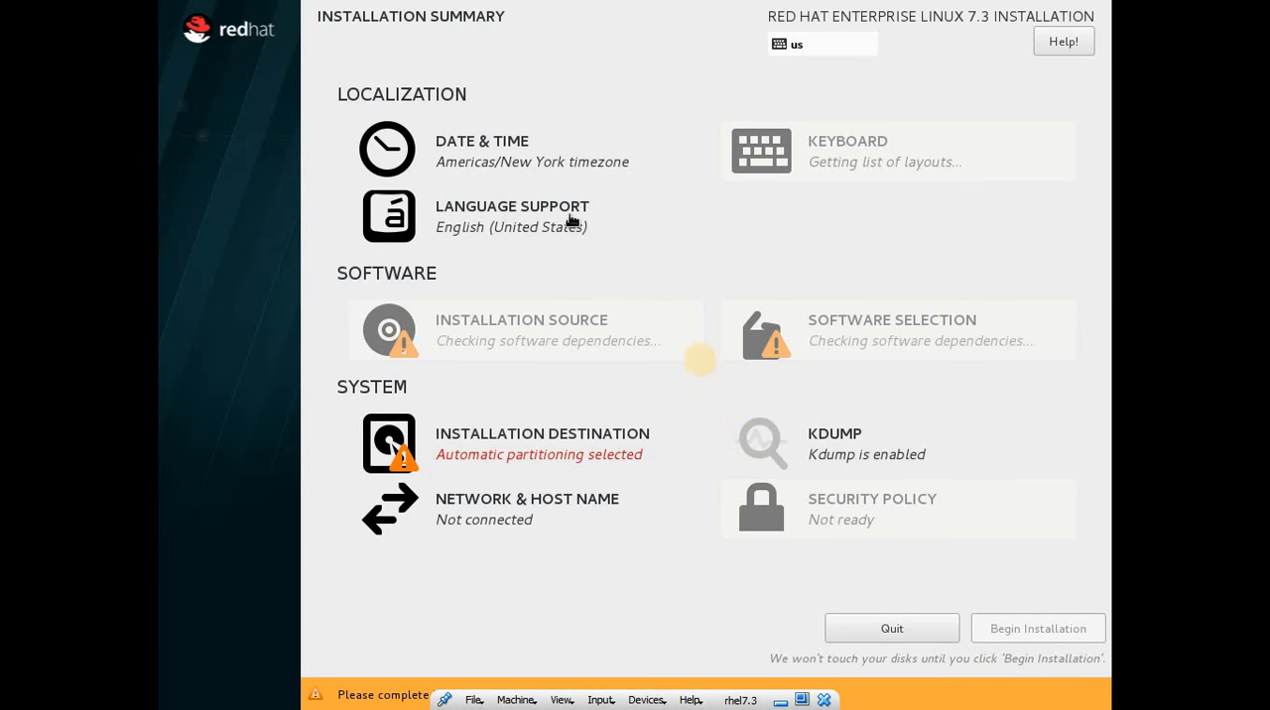
# Set the installation's date and time zone to region Asia, city Kolkata.
pyautogui.click(533, 160)
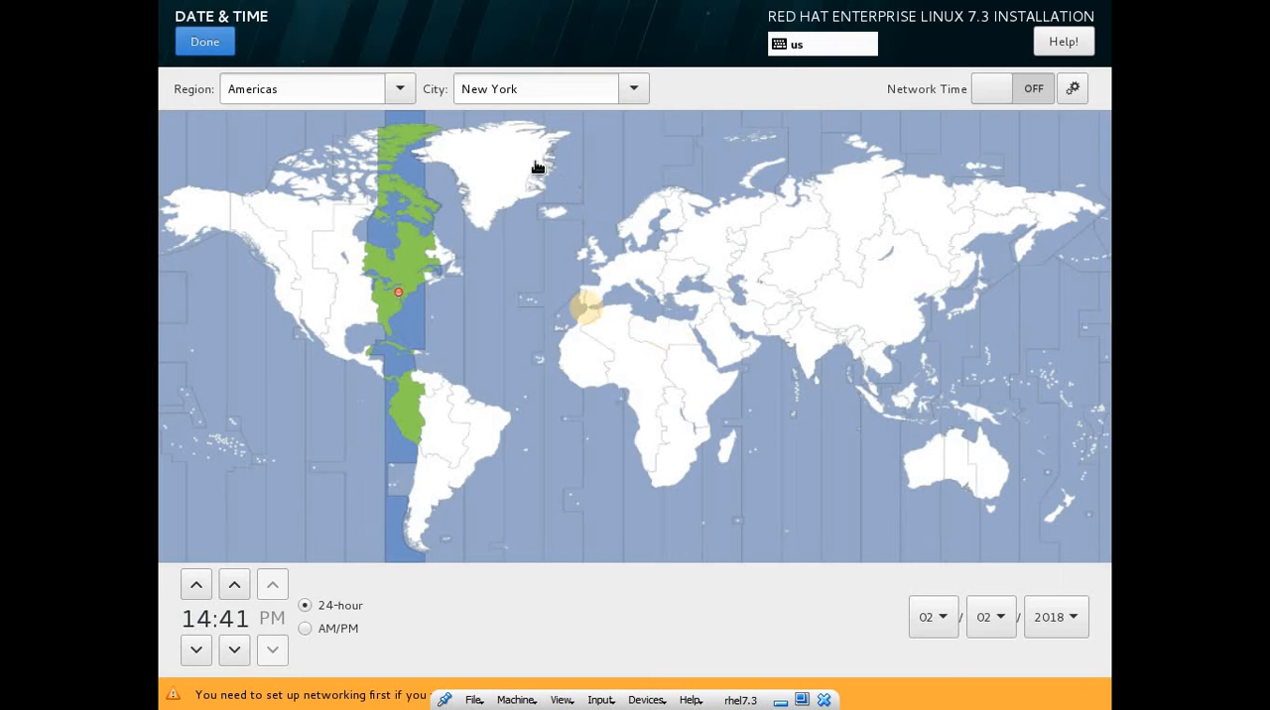
pyautogui.click(335, 88)
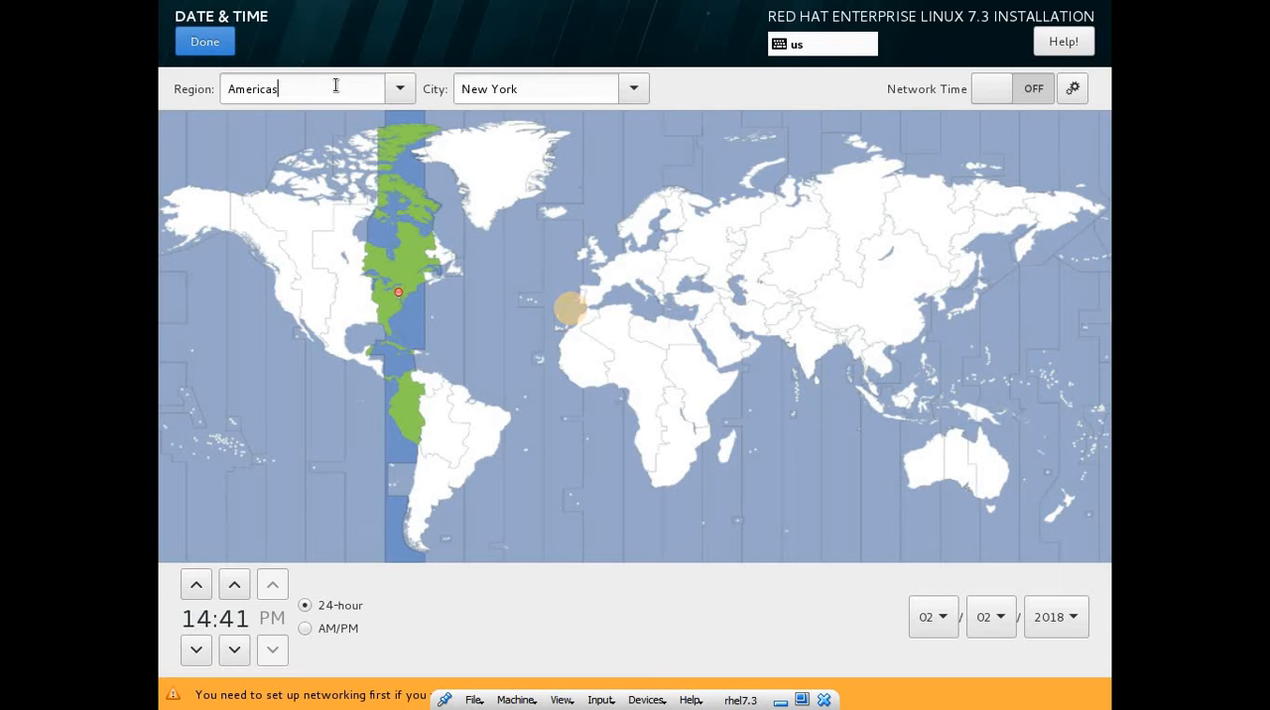
pyautogui.click(400, 87)
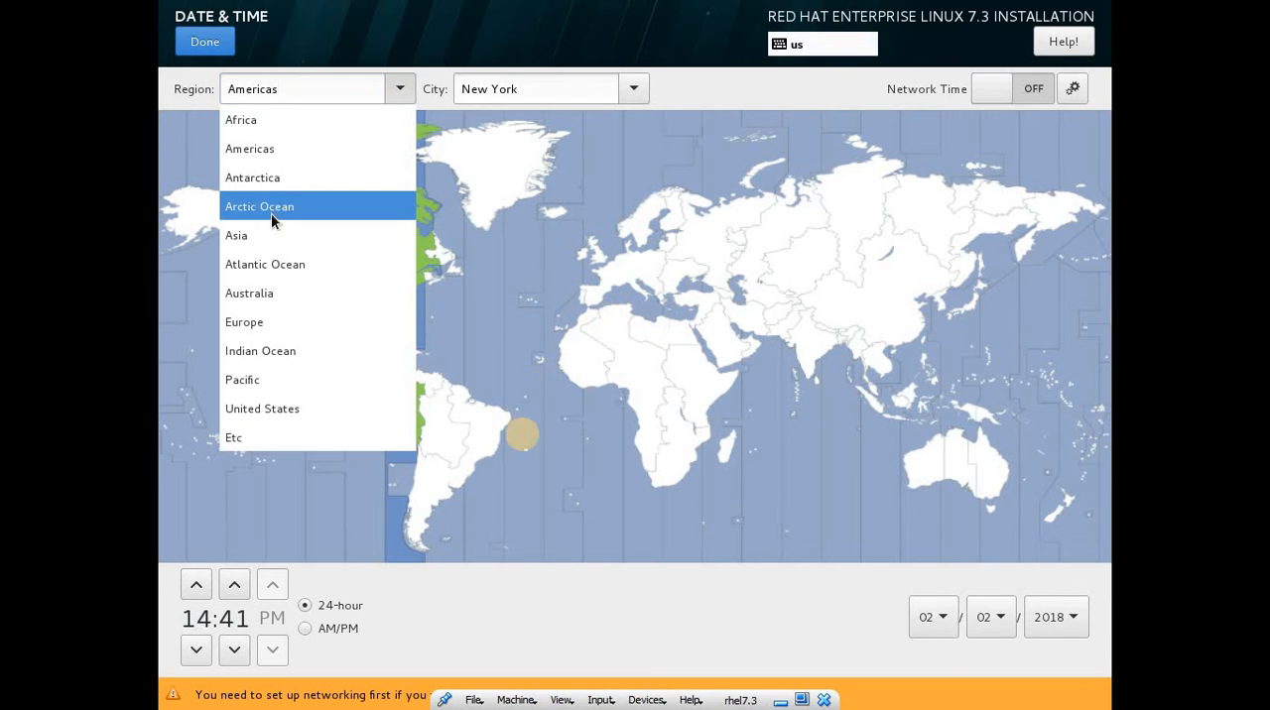
pyautogui.click(265, 238)
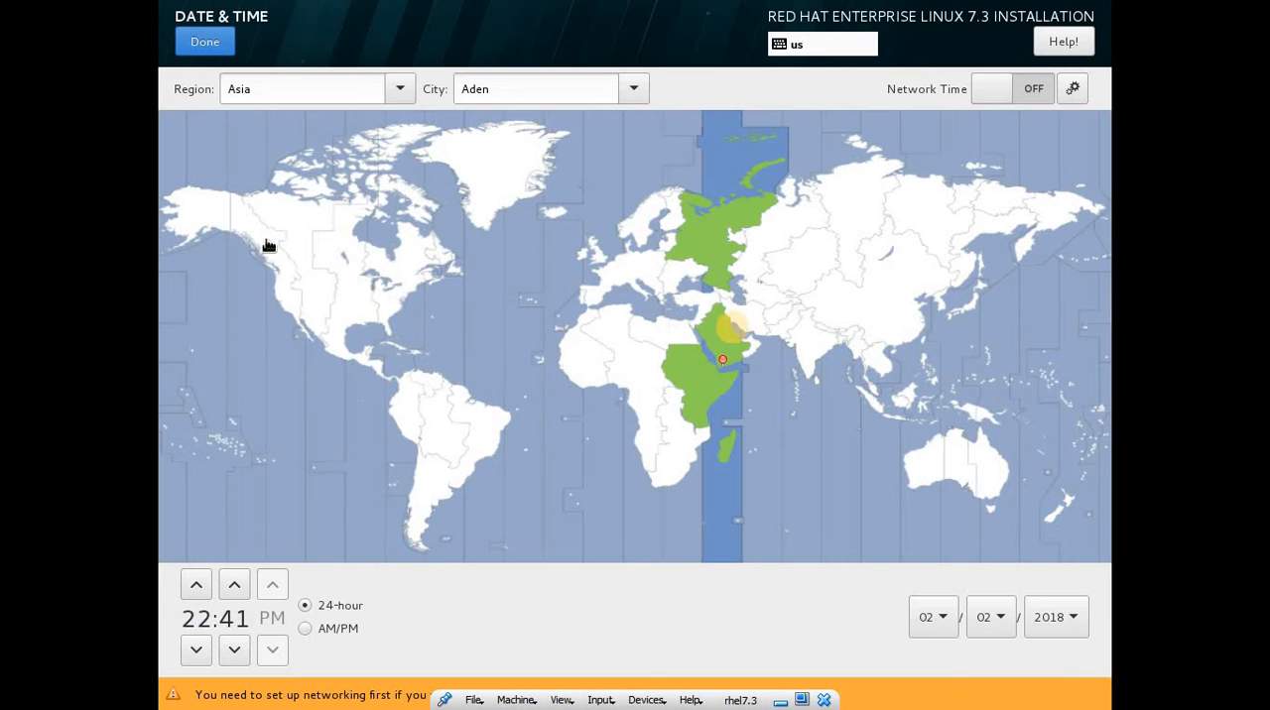
pyautogui.click(633, 89)
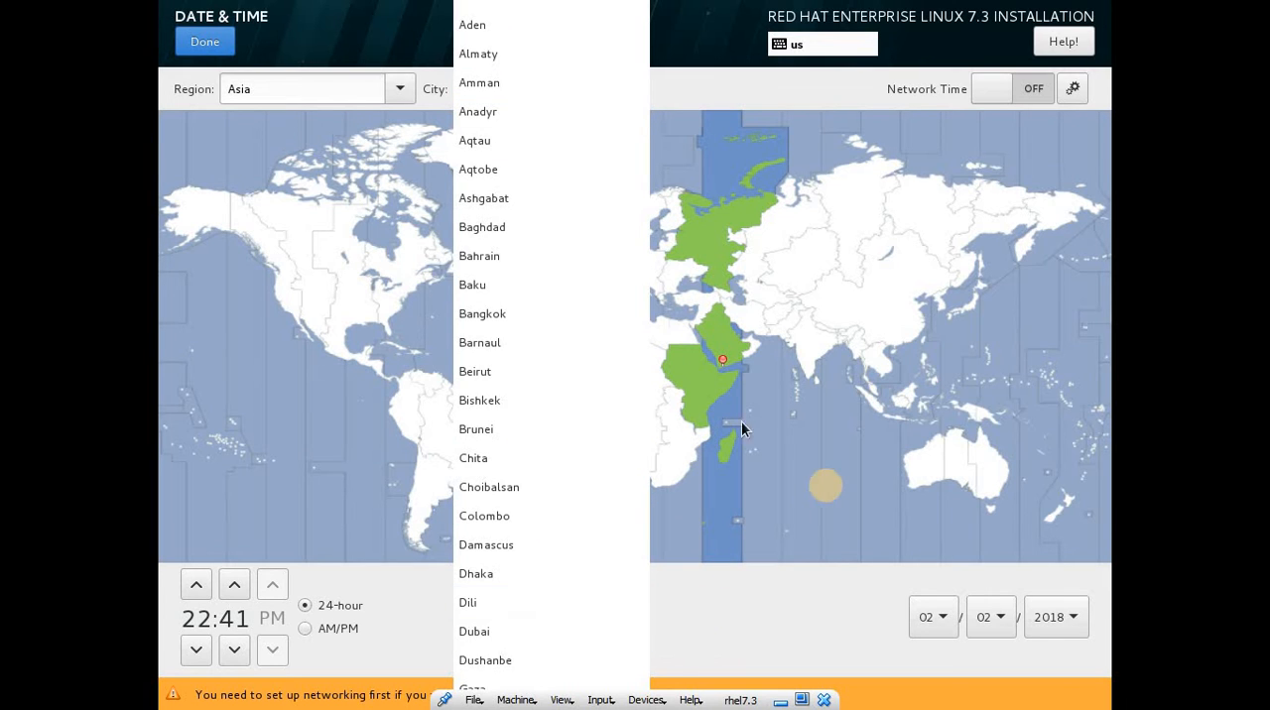
pyautogui.click(795, 372)
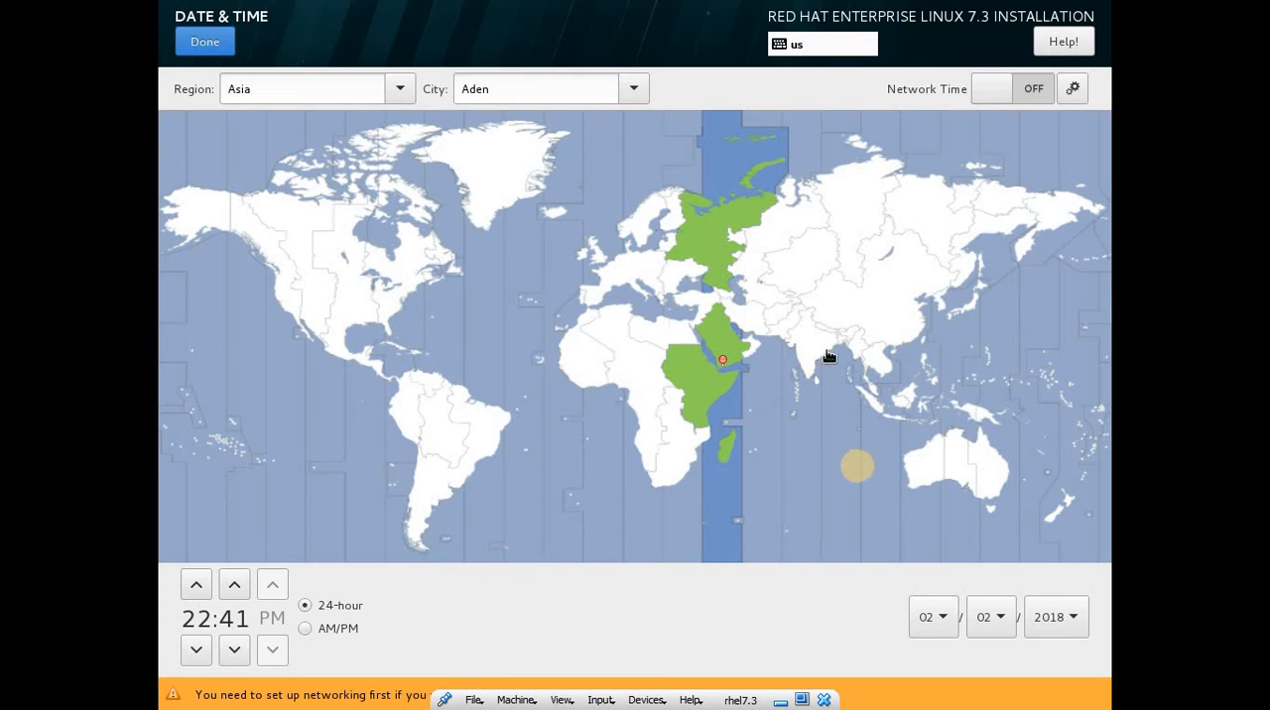
pyautogui.click(829, 355)
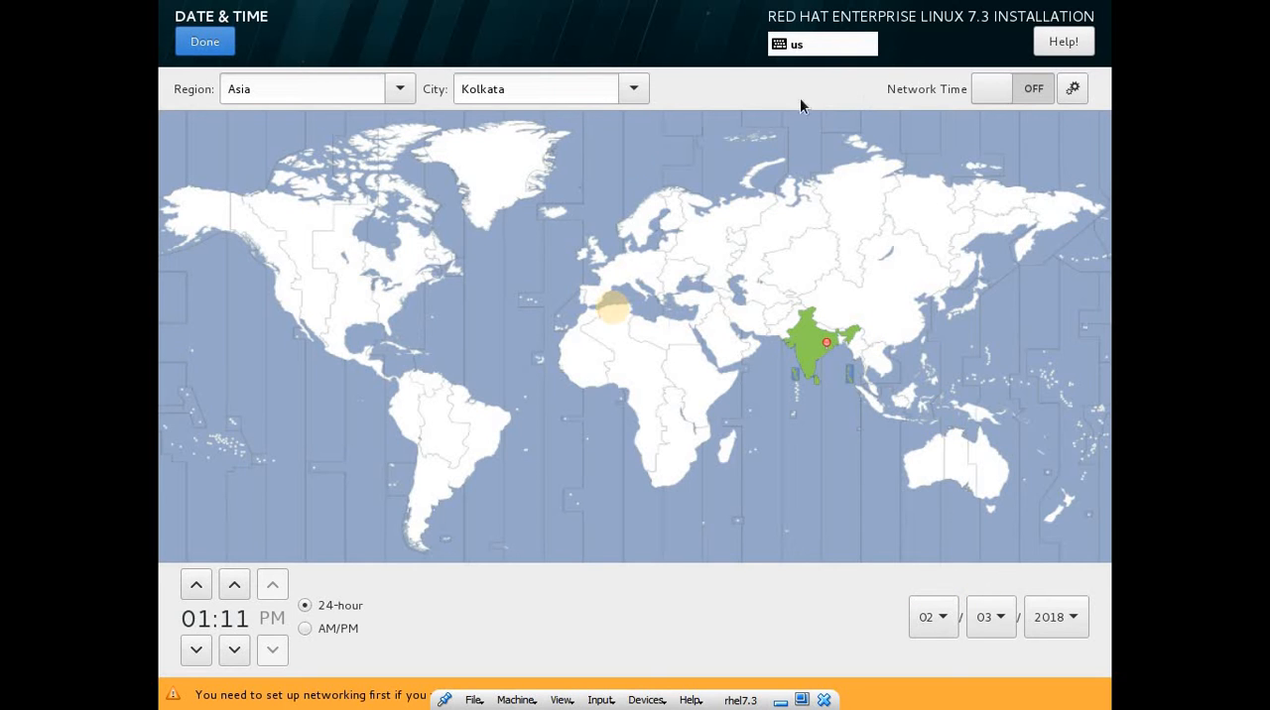
pyautogui.click(210, 45)
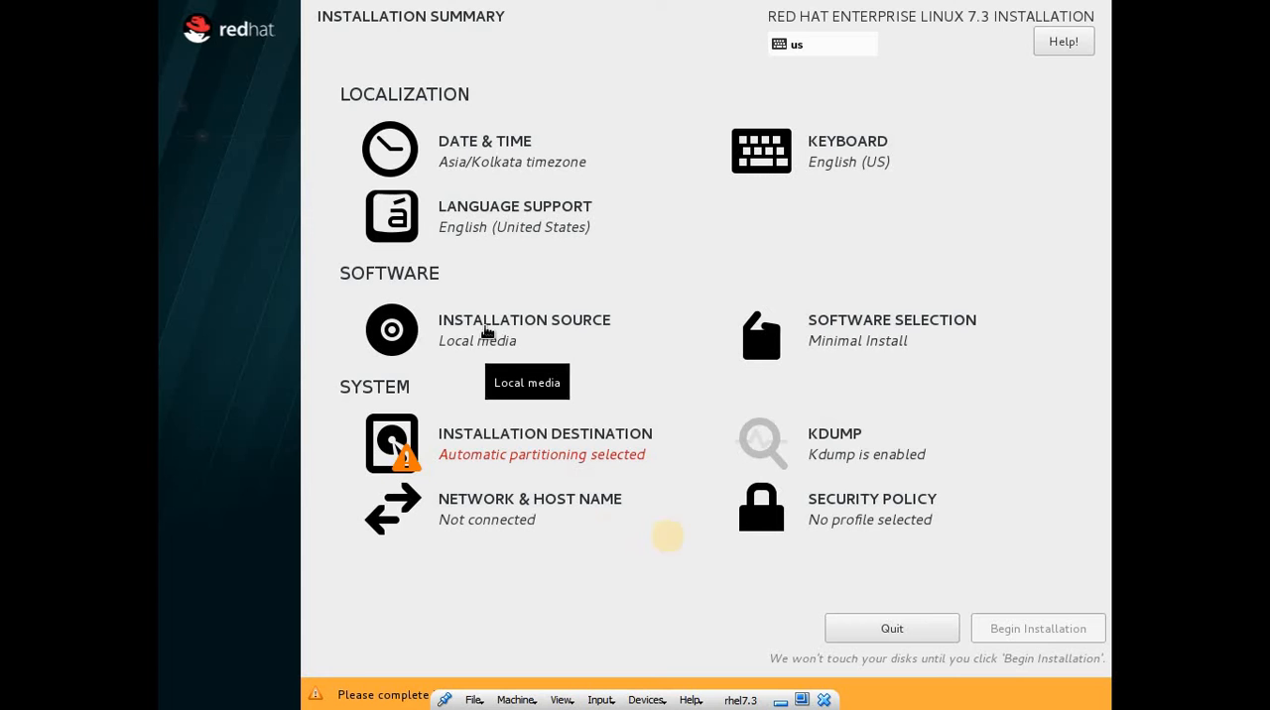
# Choose Server with GUI as the base environment in the software selection, without any add-ons.
pyautogui.click(879, 343)
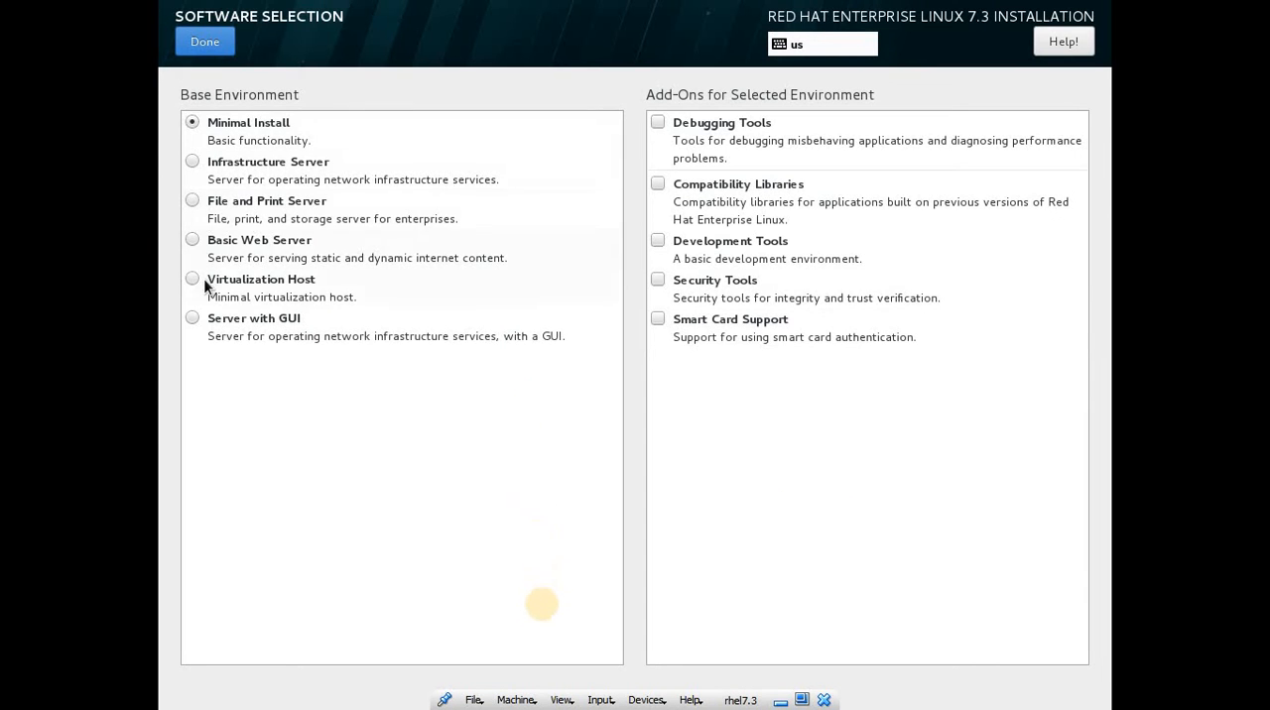
pyautogui.click(194, 318)
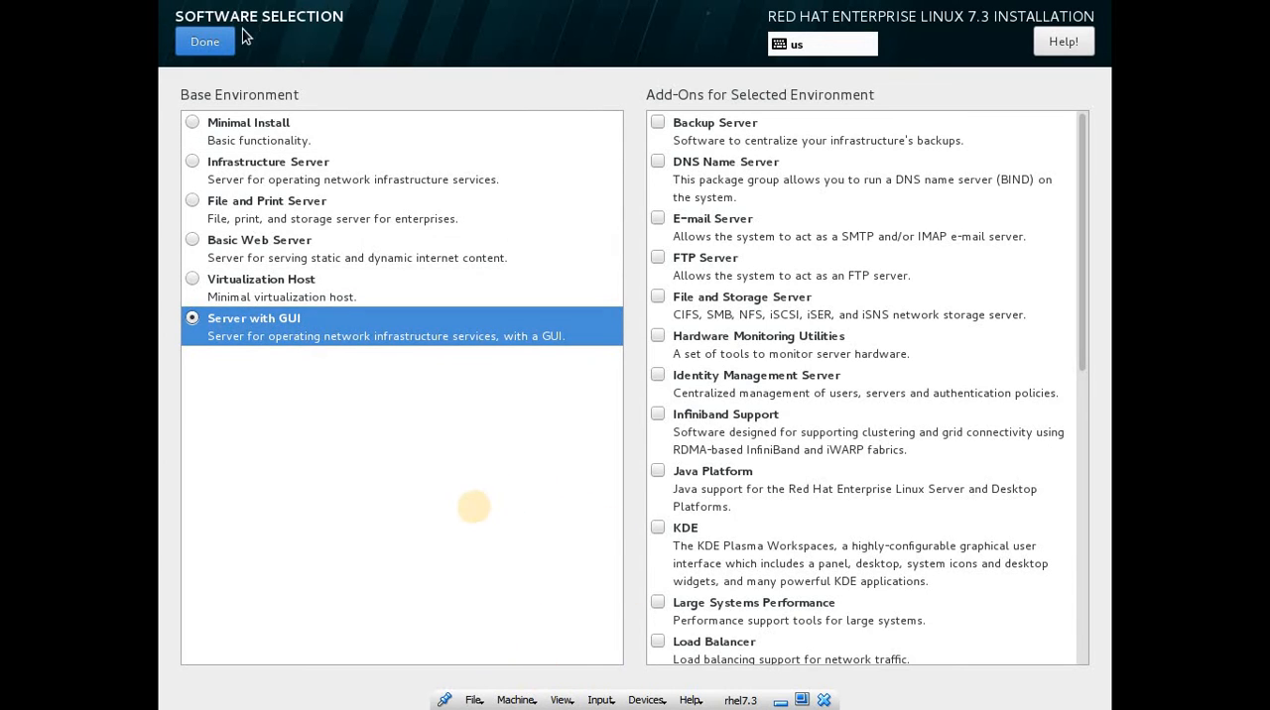
pyautogui.click(211, 41)
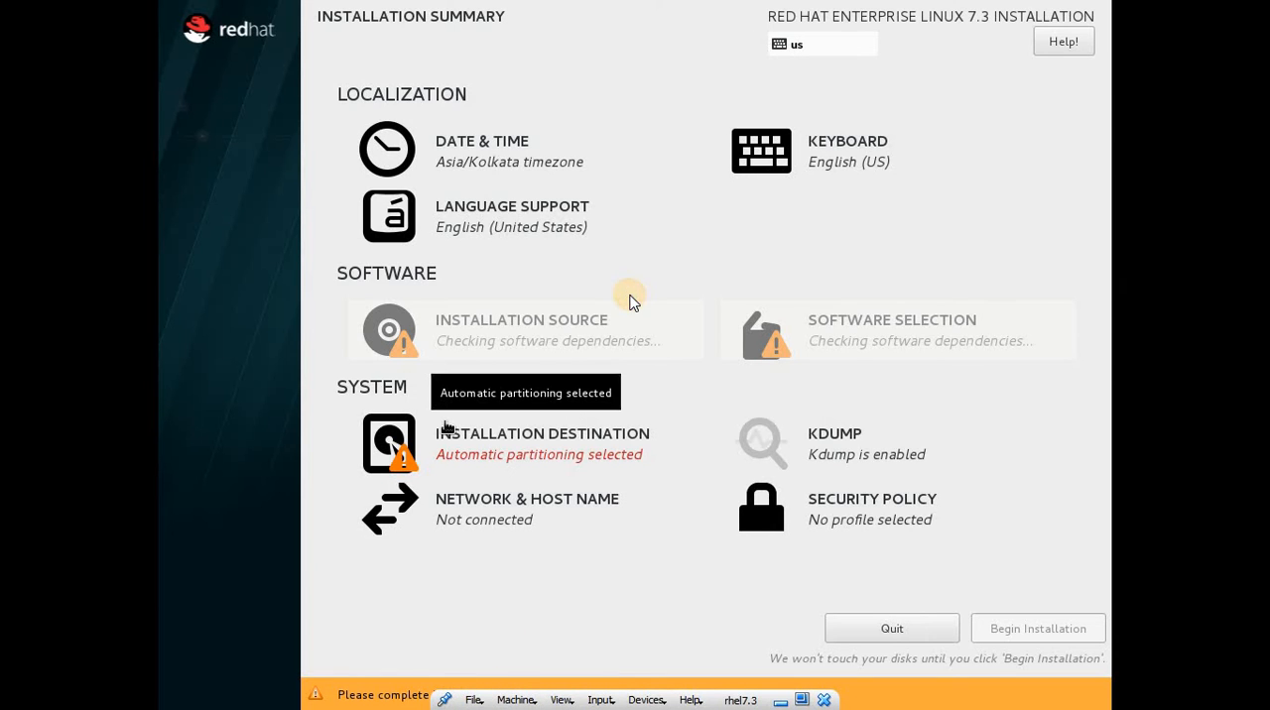
# Accept the ATA VBOX HARDDISK as the installation destination with automatically configured partitioning.
pyautogui.click(535, 444)
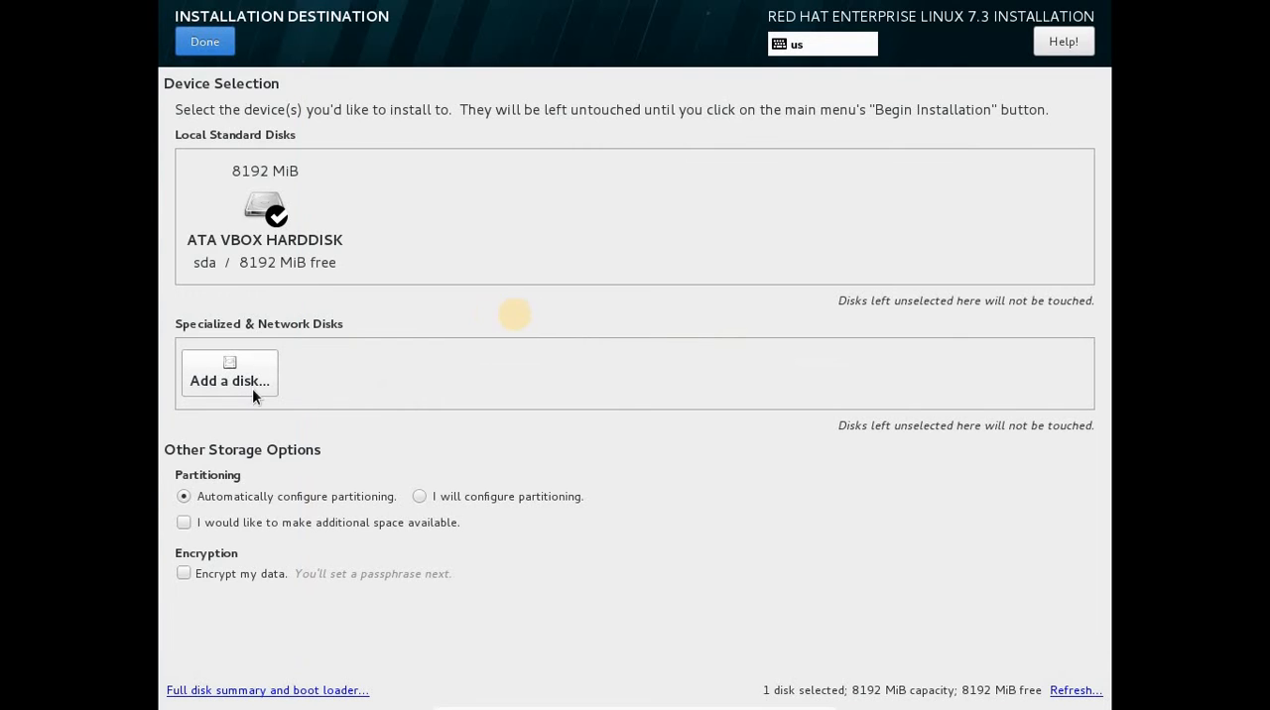
pyautogui.click(203, 54)
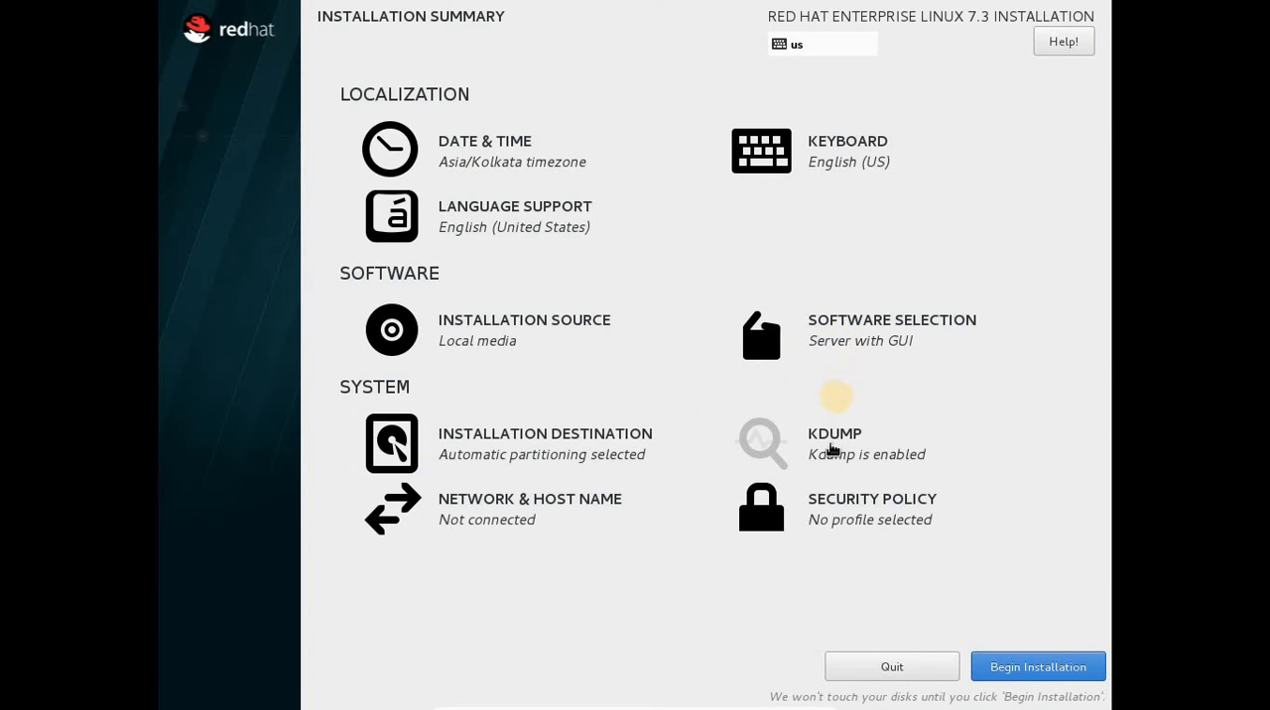
# Disable kdump for the installation.
pyautogui.click(829, 445)
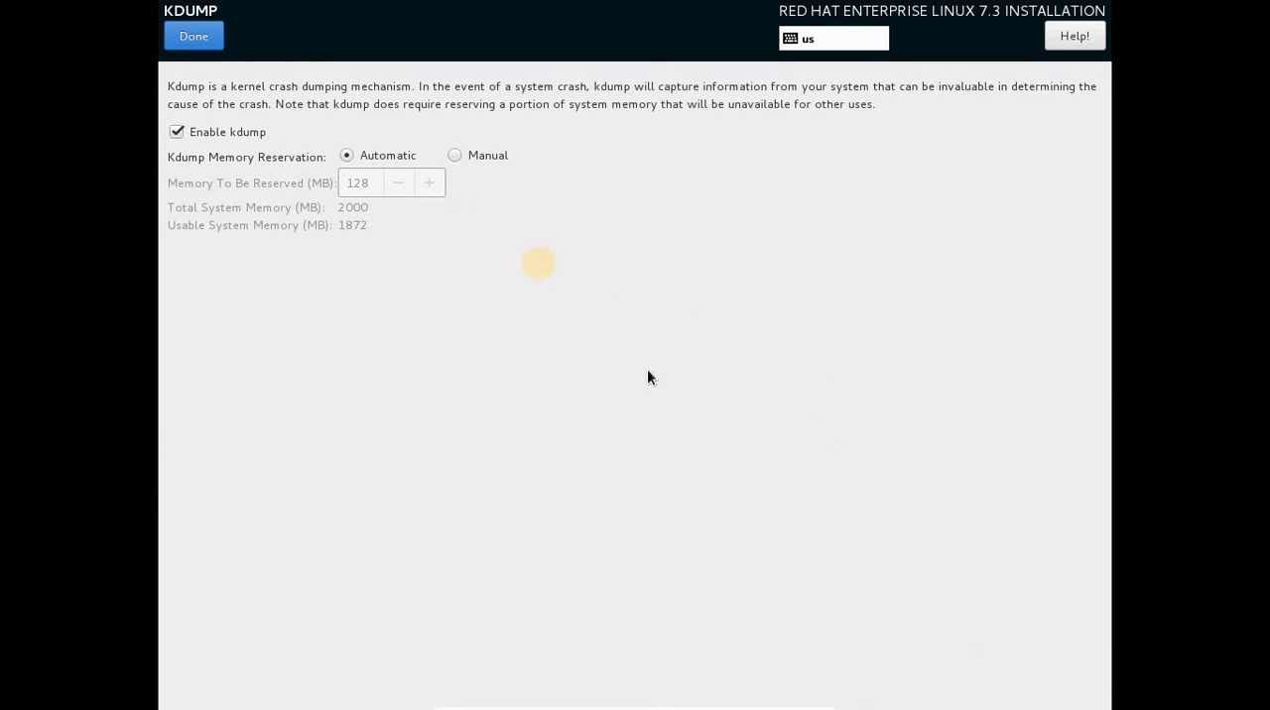
pyautogui.click(175, 132)
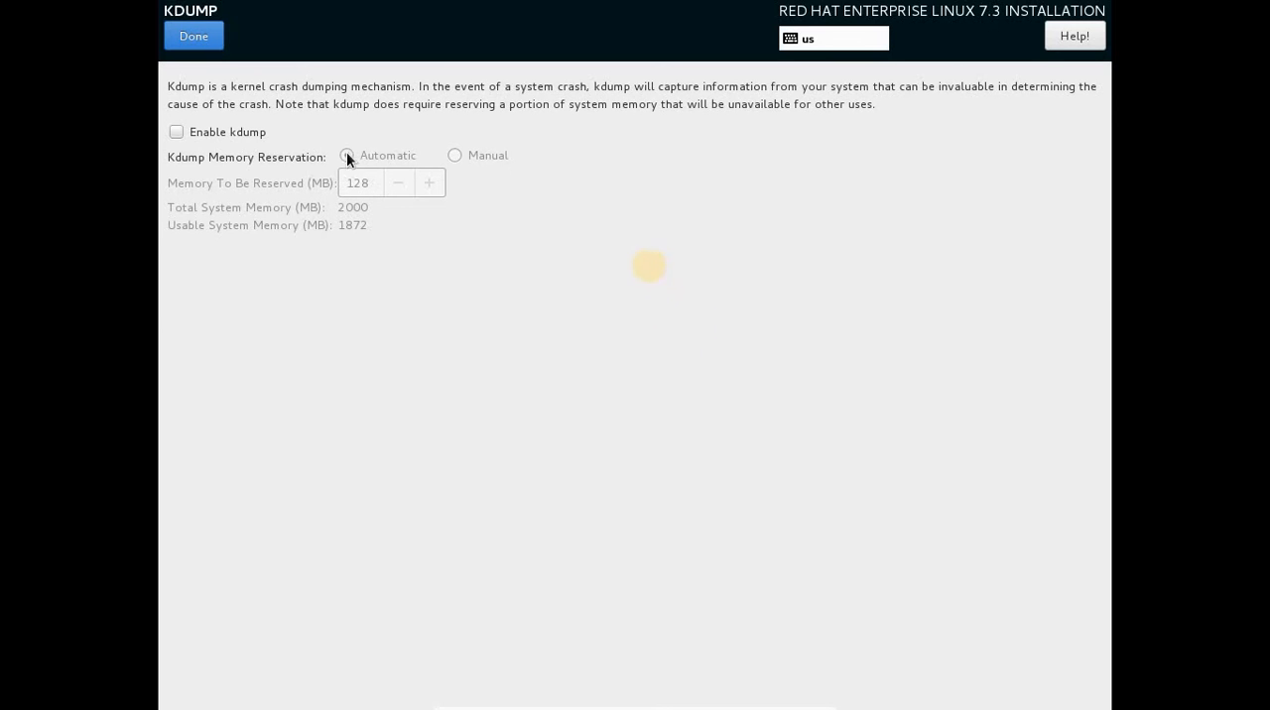
pyautogui.click(210, 48)
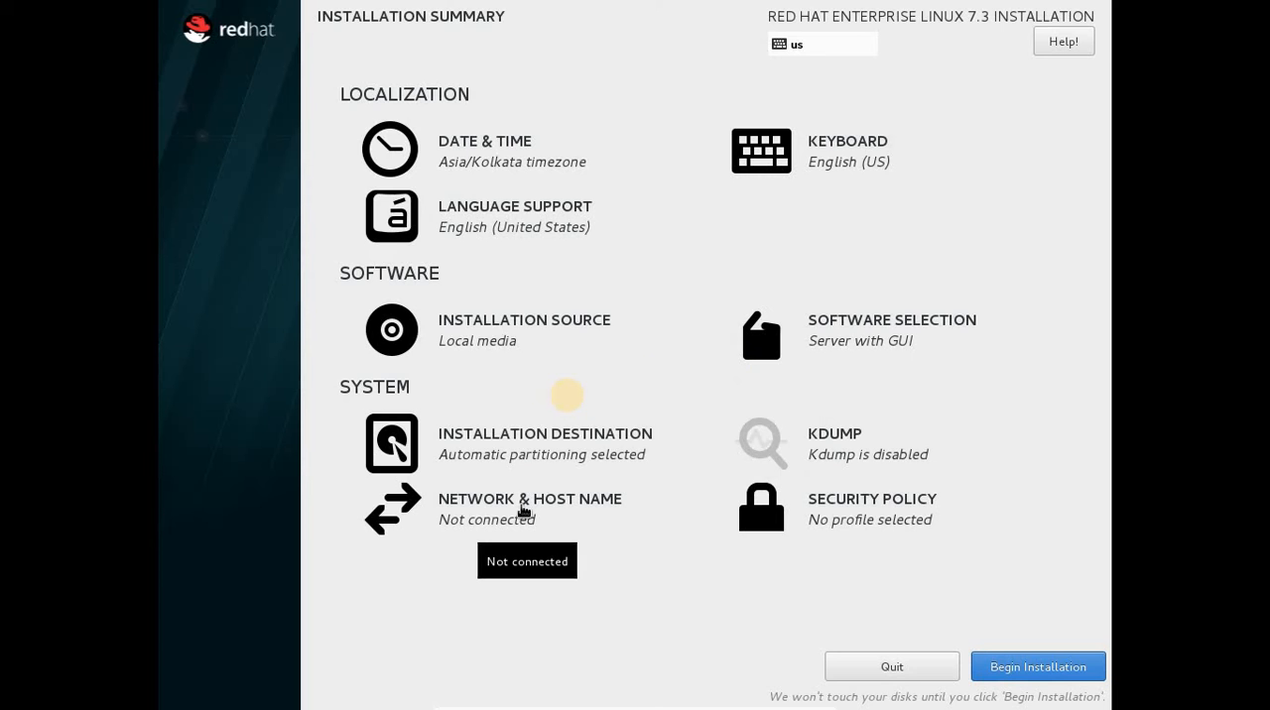
# Review the Ethernet (enp0s3) connection's configuration in the network and host name settings, without saving any changes.
pyautogui.click(523, 508)
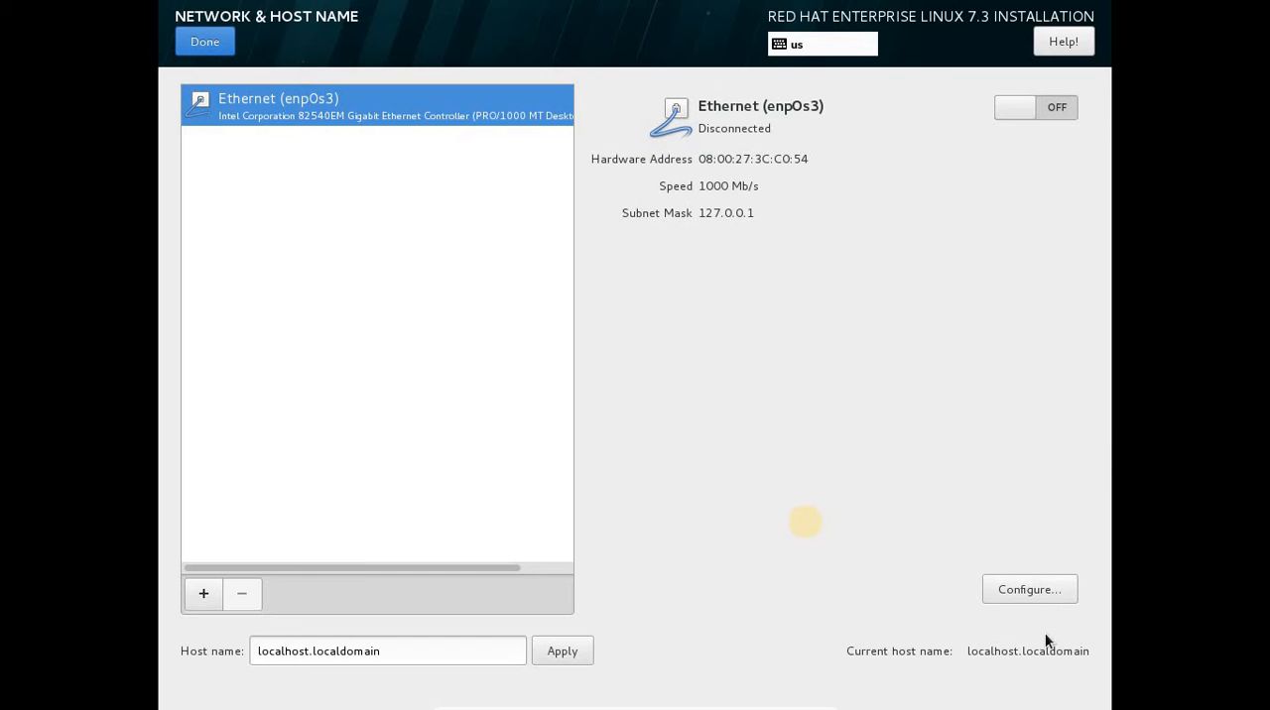
pyautogui.click(1035, 591)
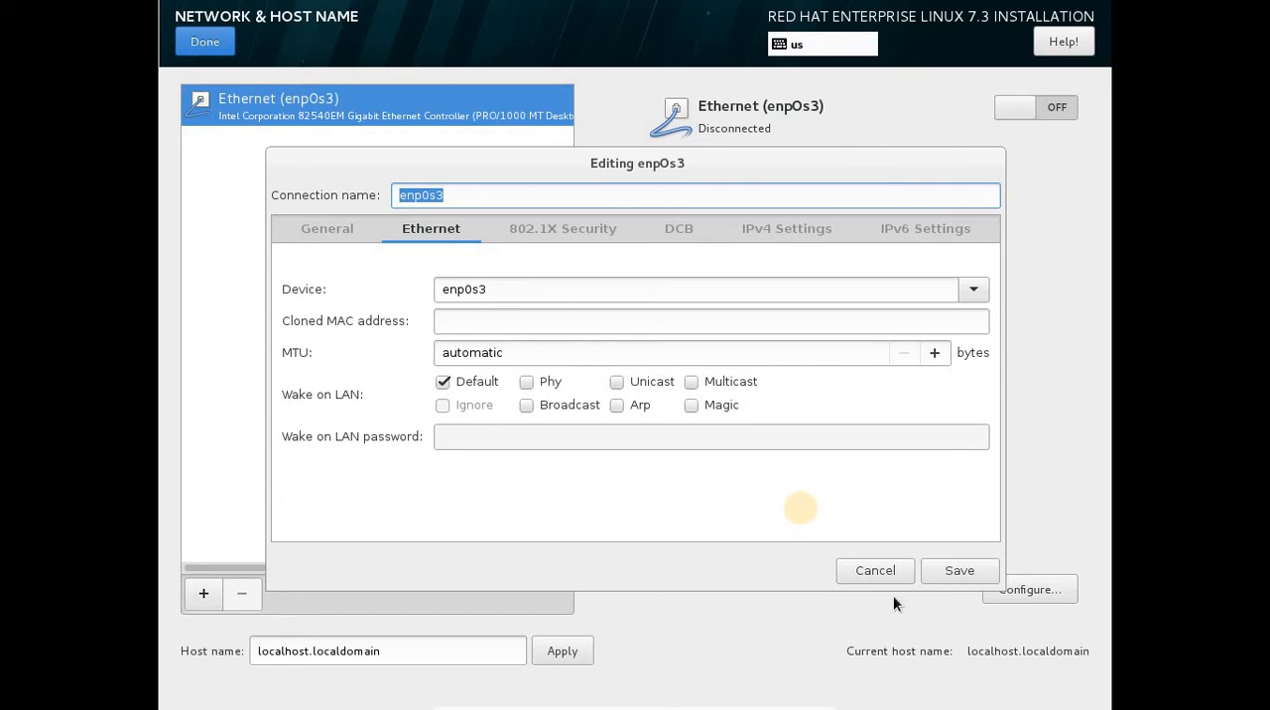
pyautogui.click(875, 571)
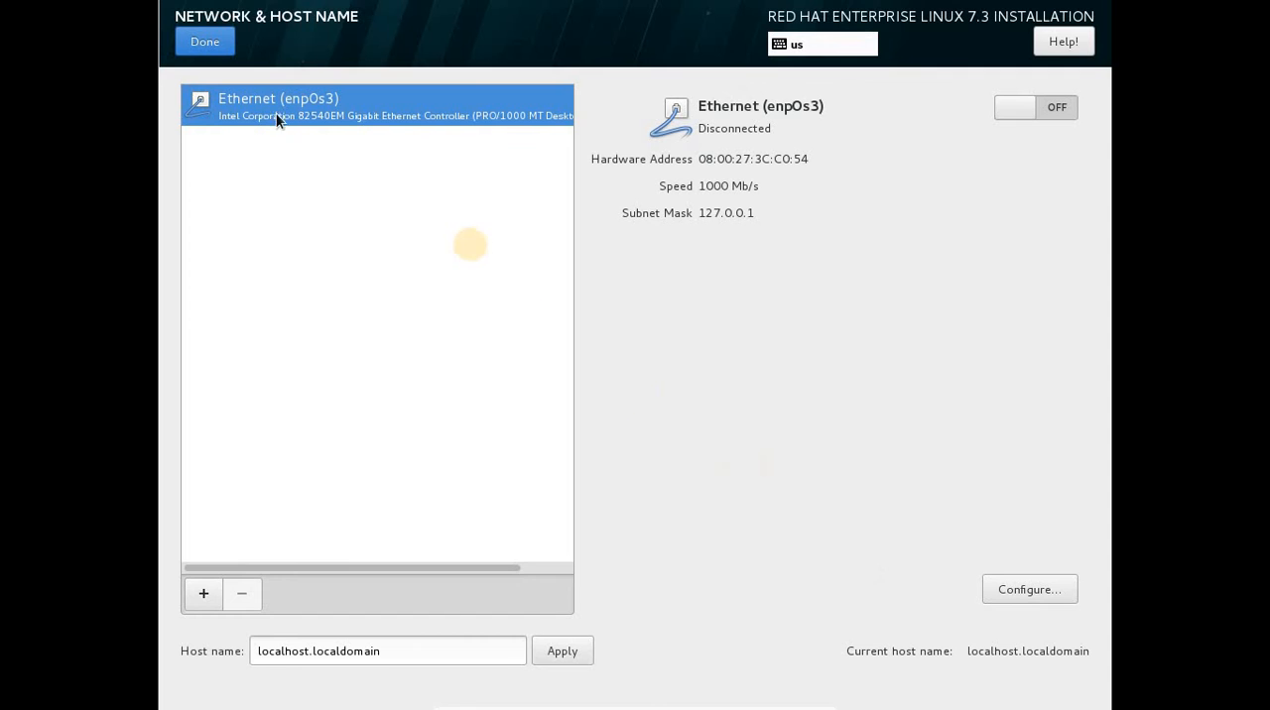
pyautogui.click(206, 42)
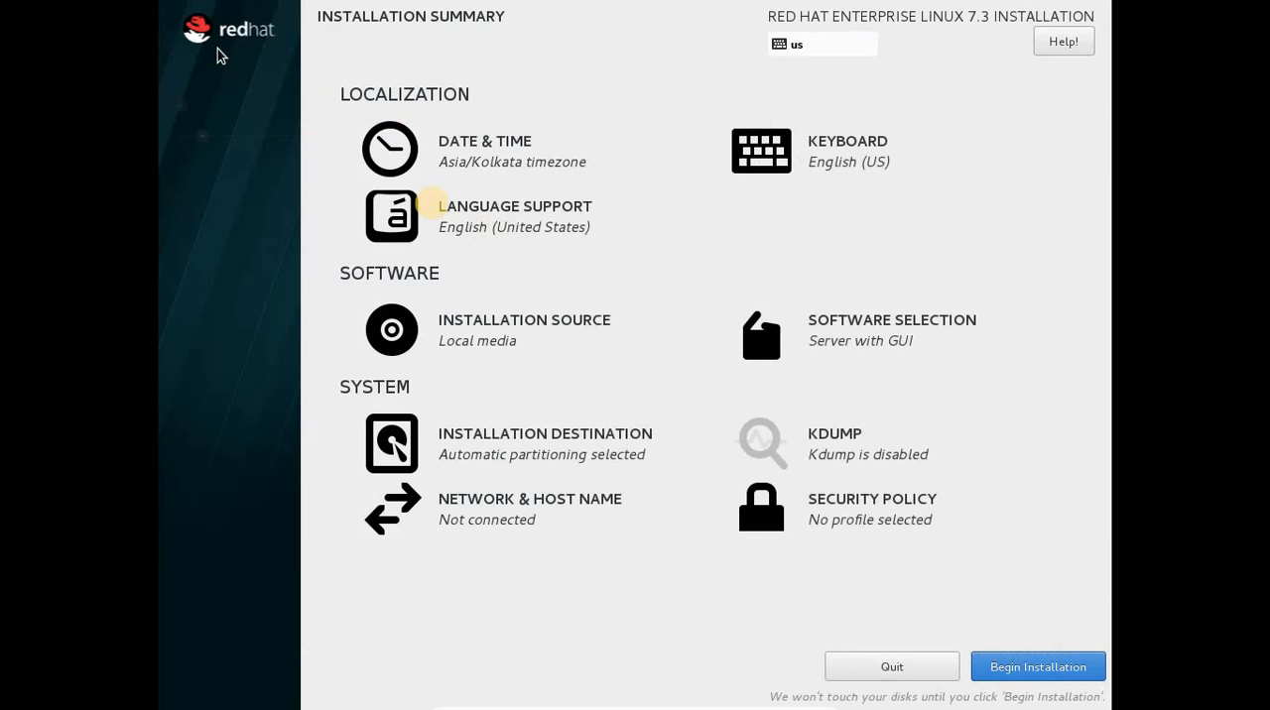
# Begin the installation and set the root password with its confirmation, accepting the weak password.
pyautogui.click(1037, 667)
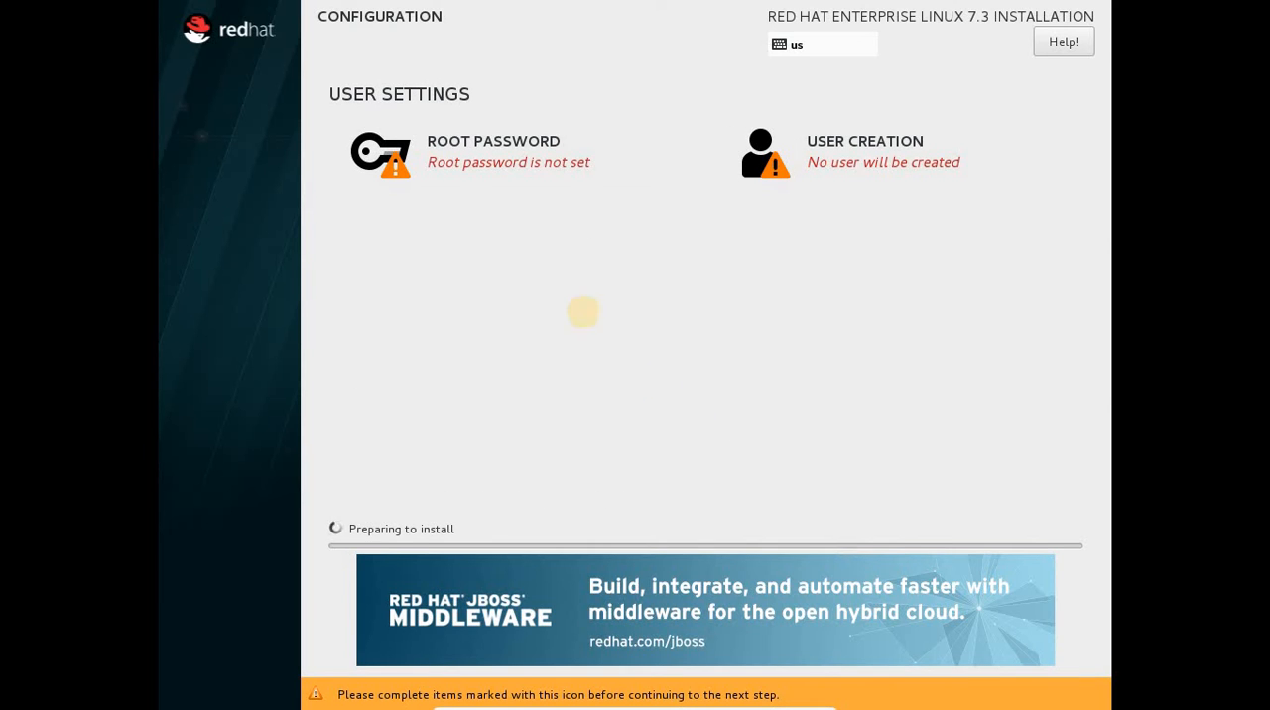
pyautogui.click(491, 149)
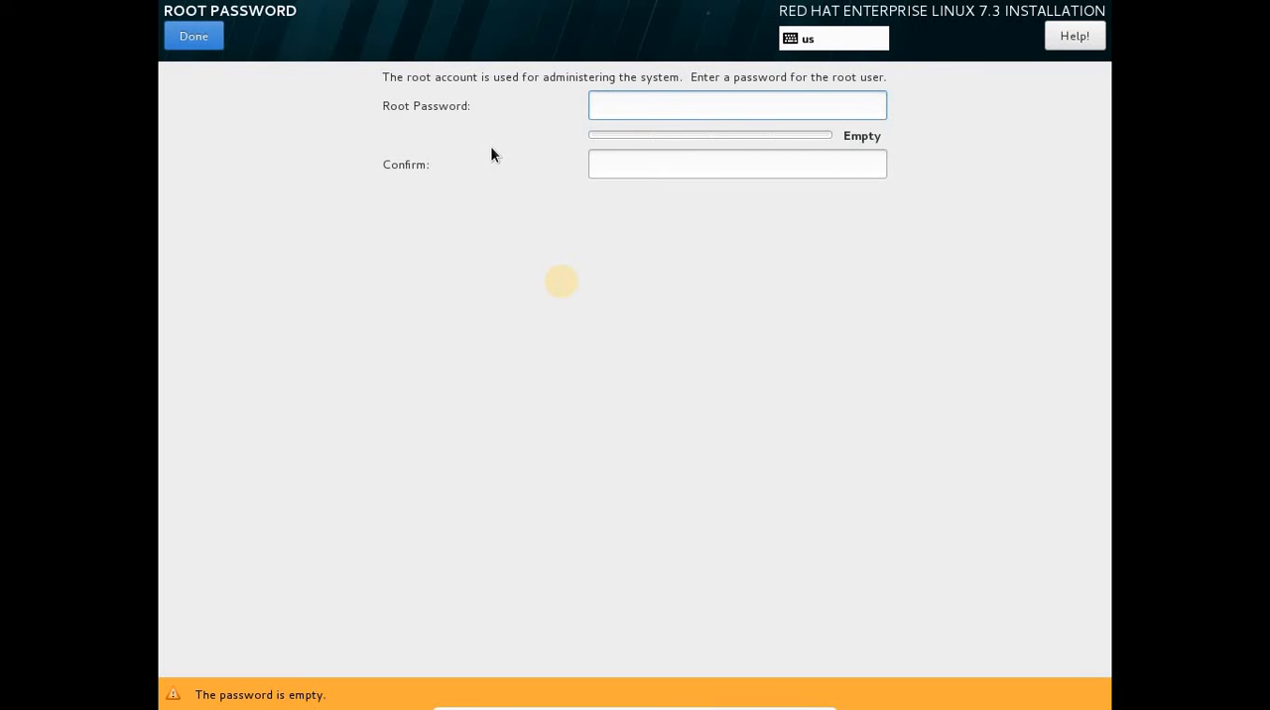
pyautogui.write('a')
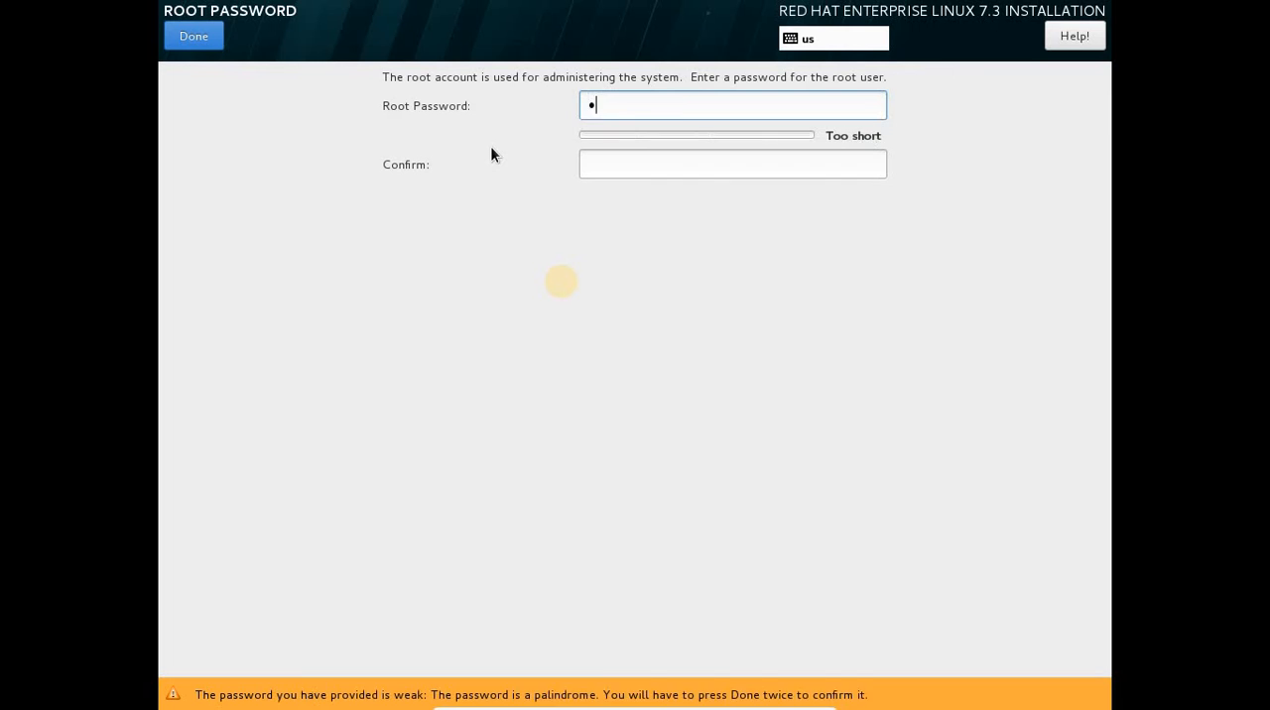
pyautogui.write('bcd')
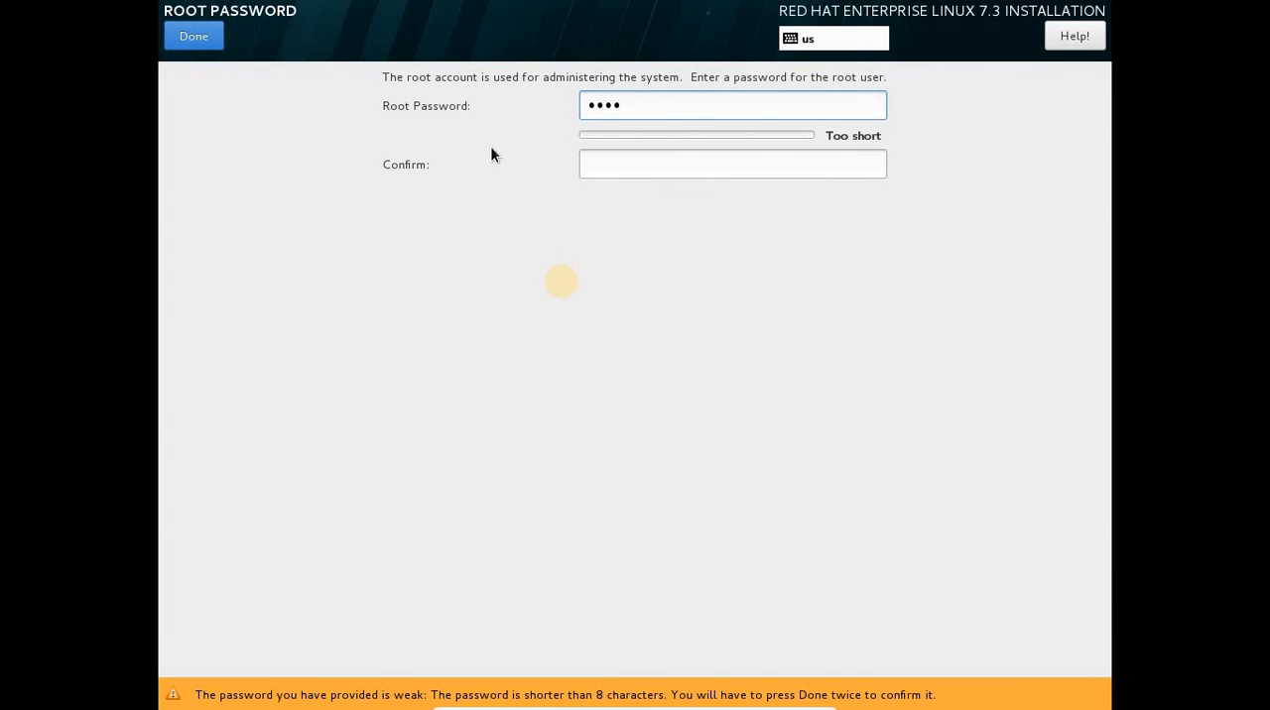
pyautogui.press('Tab')
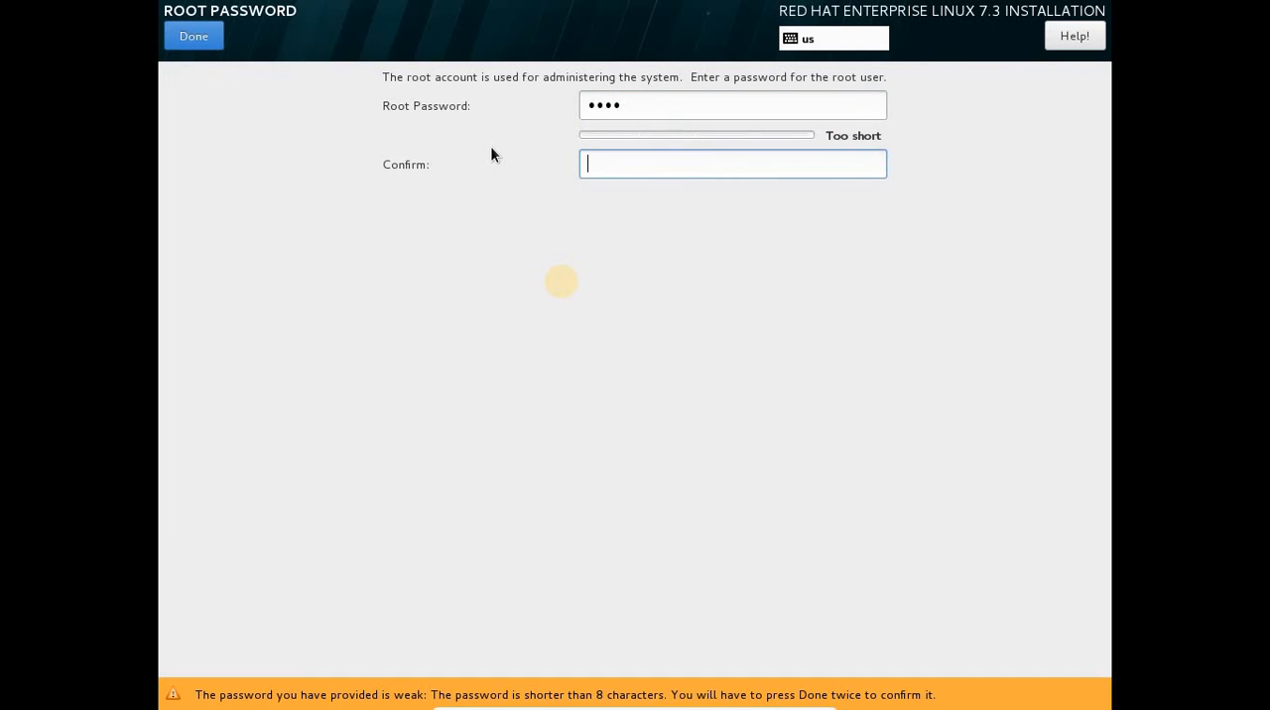
pyautogui.write('abcd')
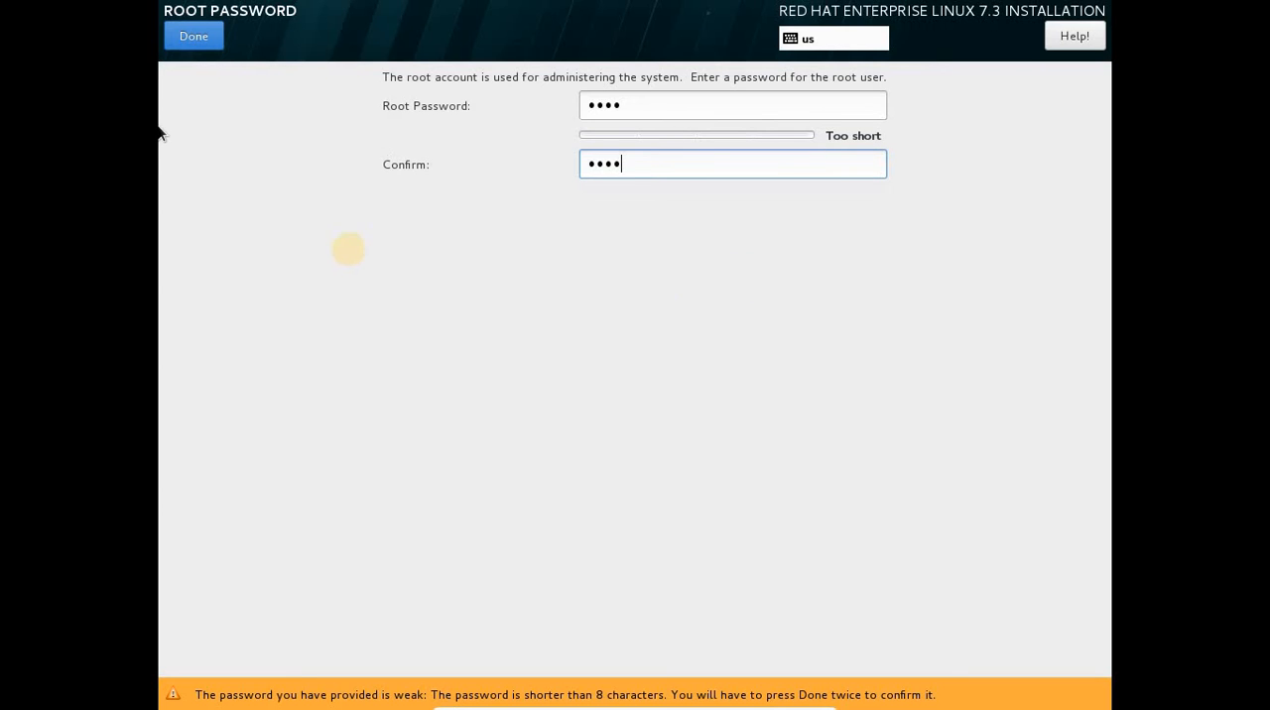
pyautogui.click(196, 42)
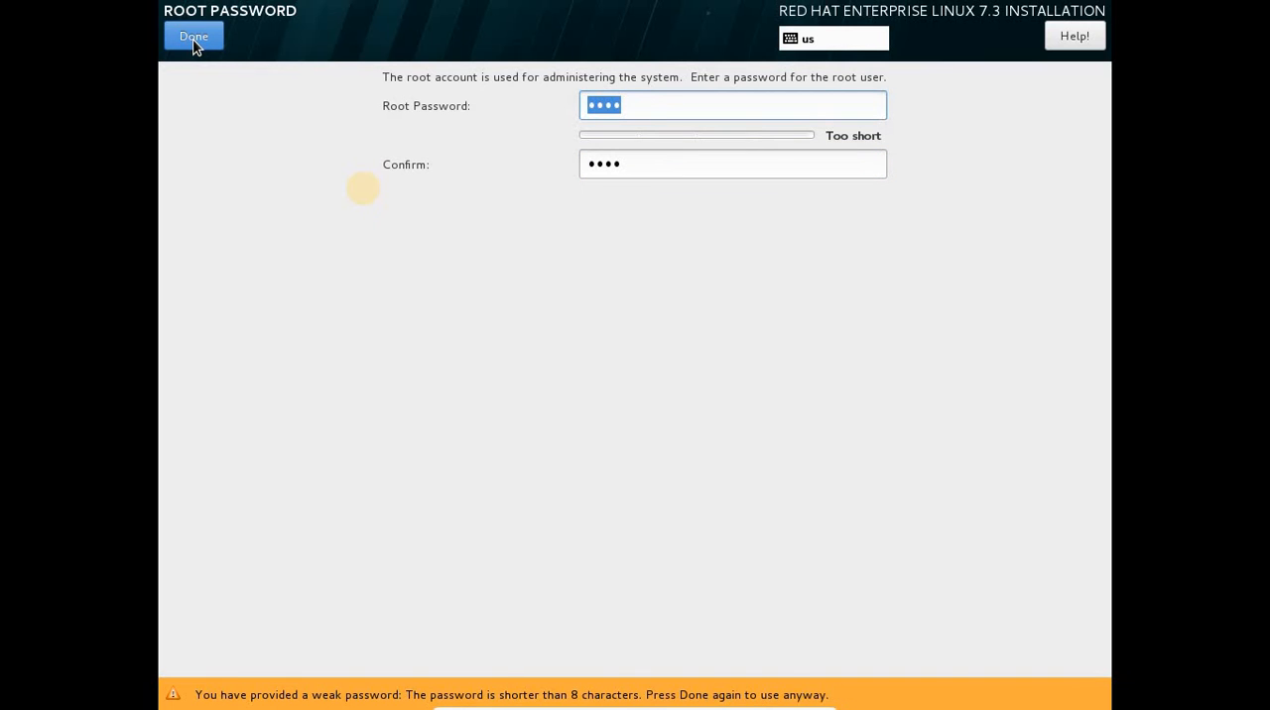
pyautogui.click(194, 39)
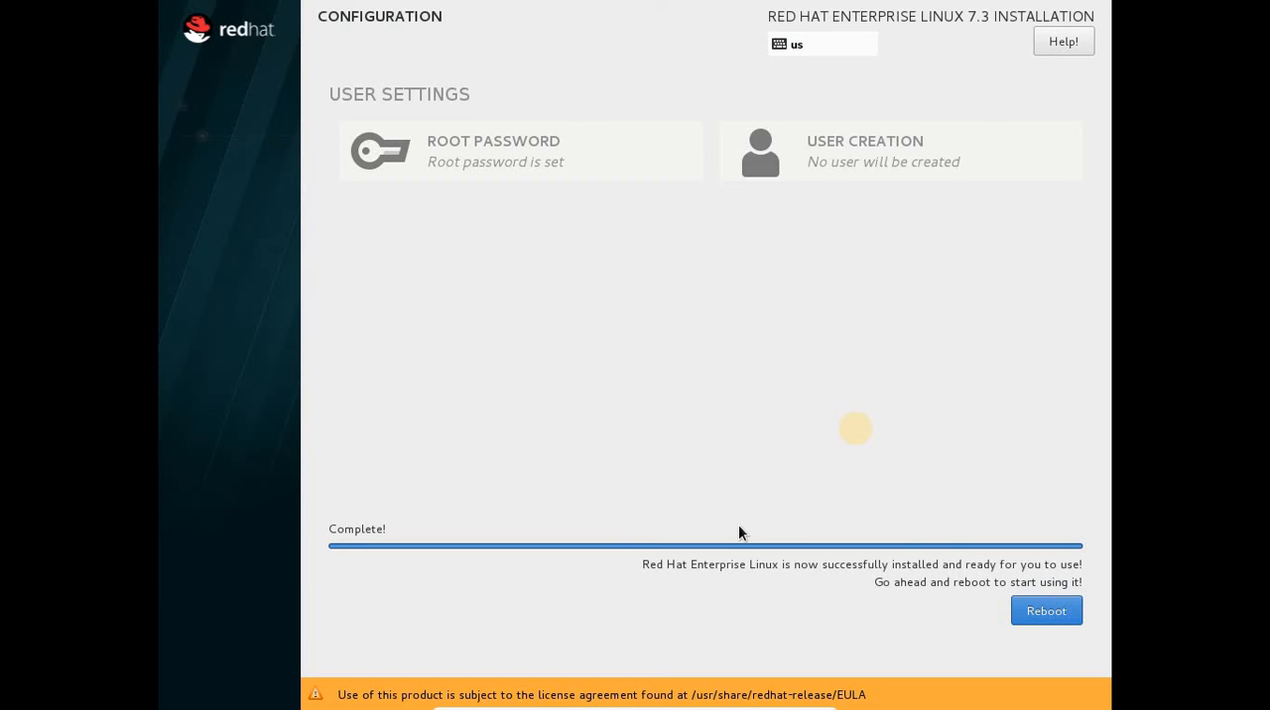
# Reboot into the newly installed Red Hat Enterprise Linux 7.3 system, switching the boot splash to the detailed startup messages.
pyautogui.click(1049, 611)
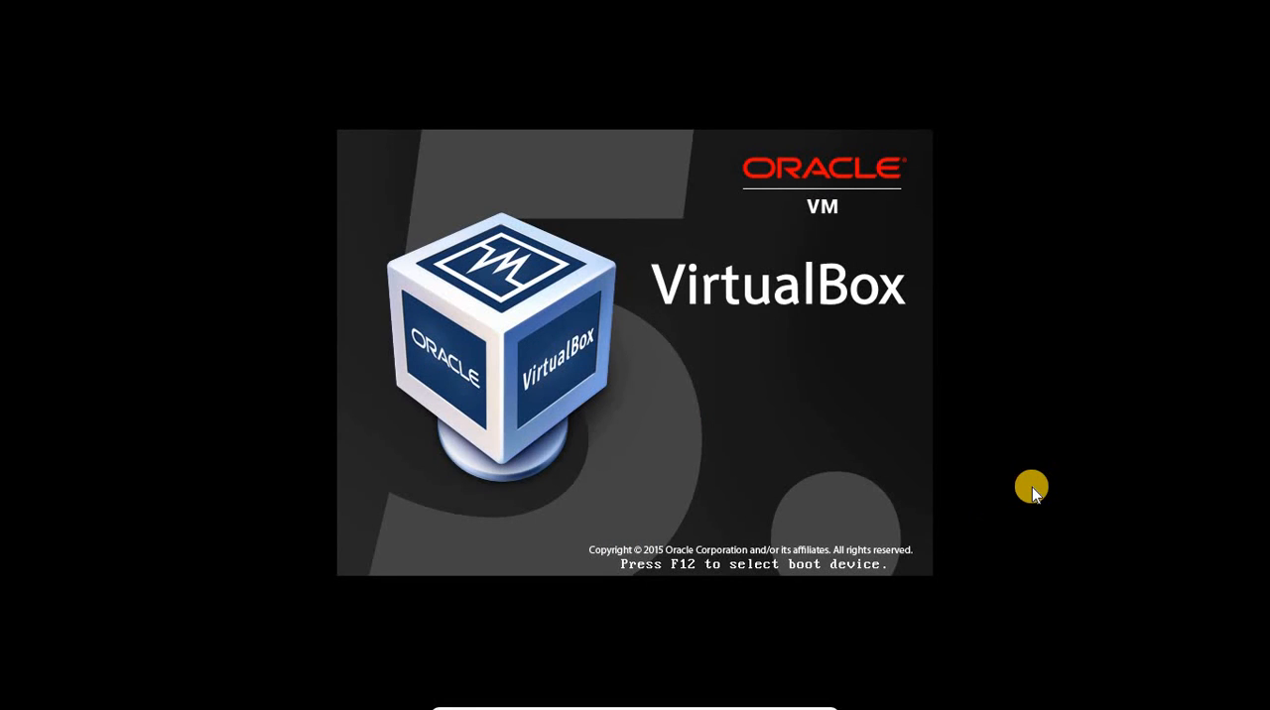
pyautogui.moveTo(746, 702)
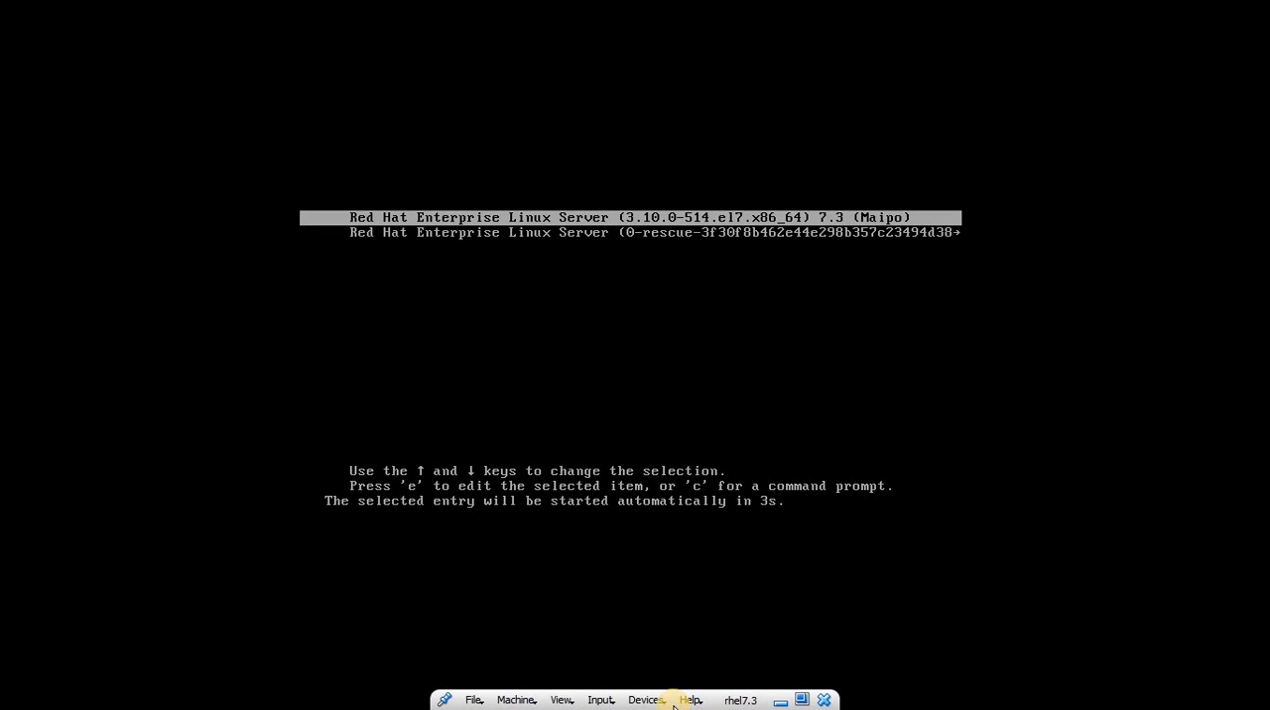
pyautogui.click(645, 361)
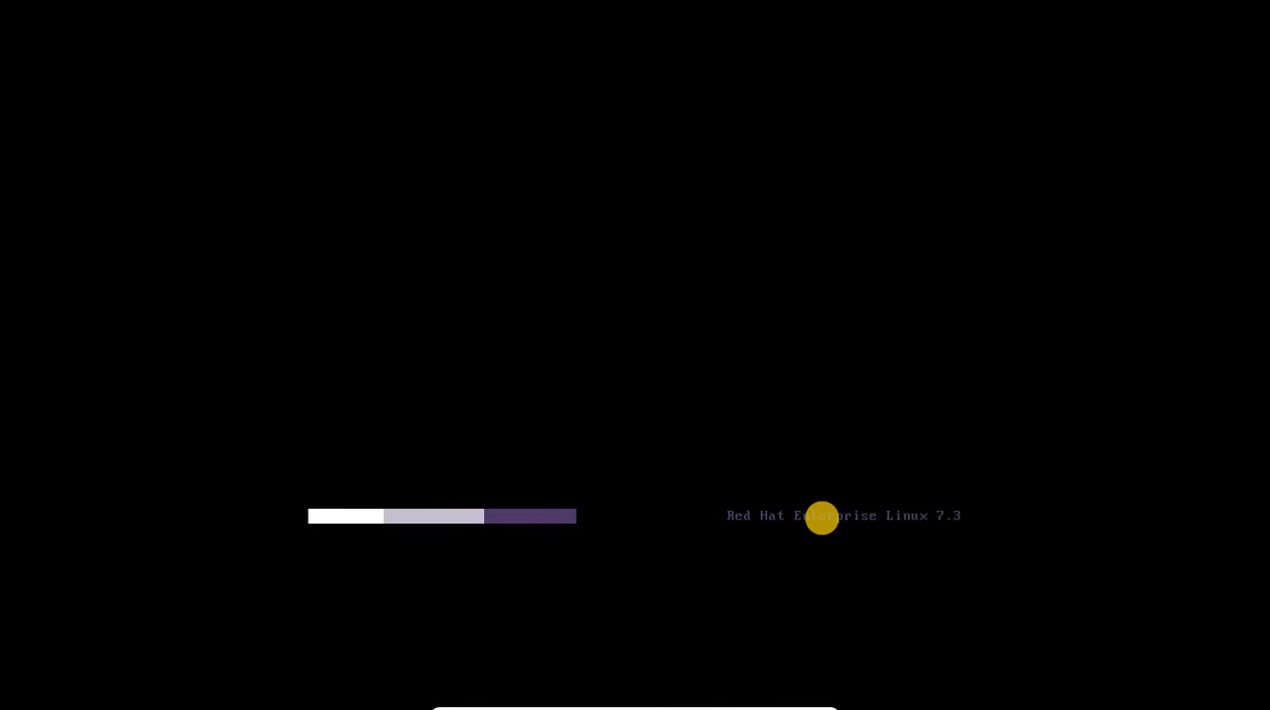
pyautogui.press('Escape')
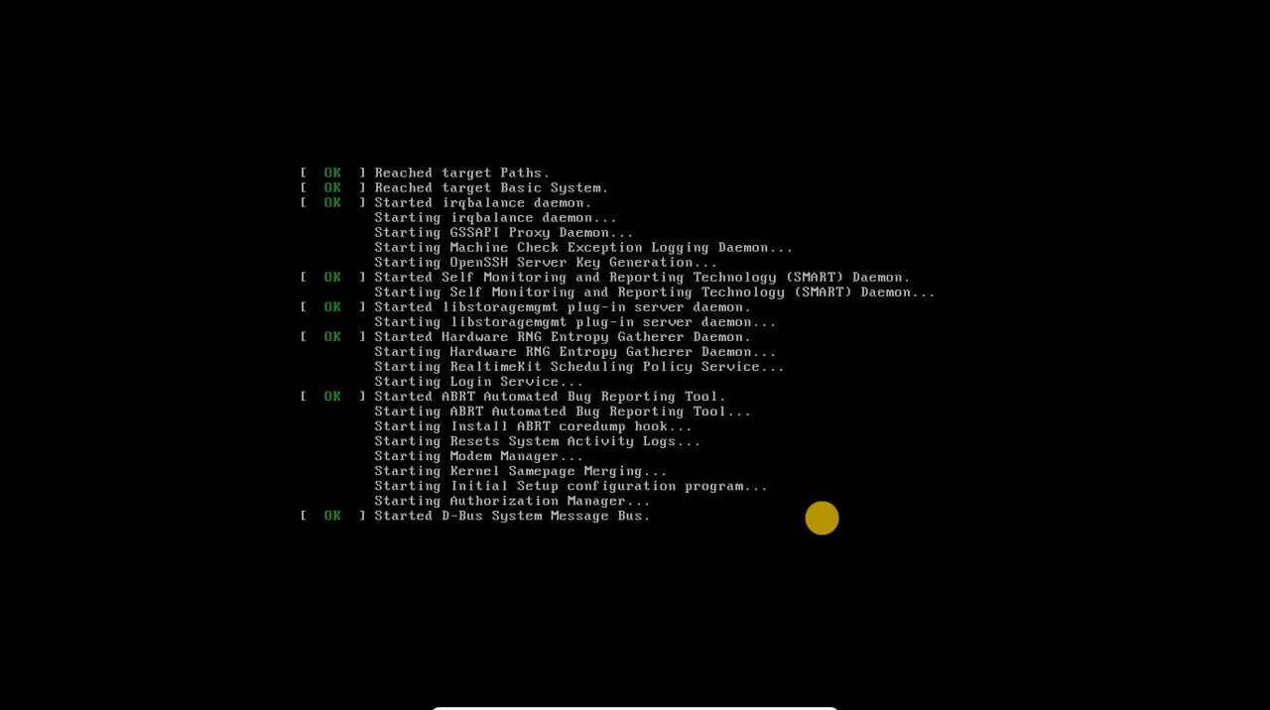
pyautogui.press('Escape')
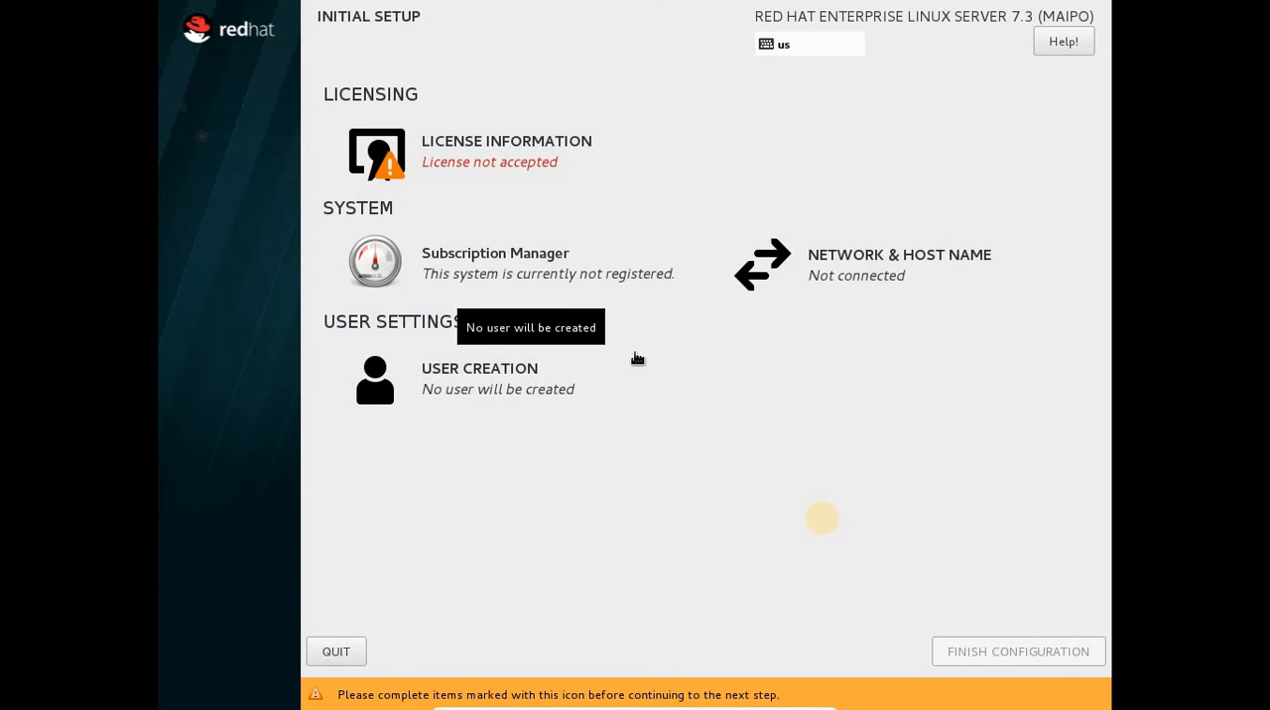
# Accept the license agreement and finish the initial setup configuration.
pyautogui.click(474, 161)
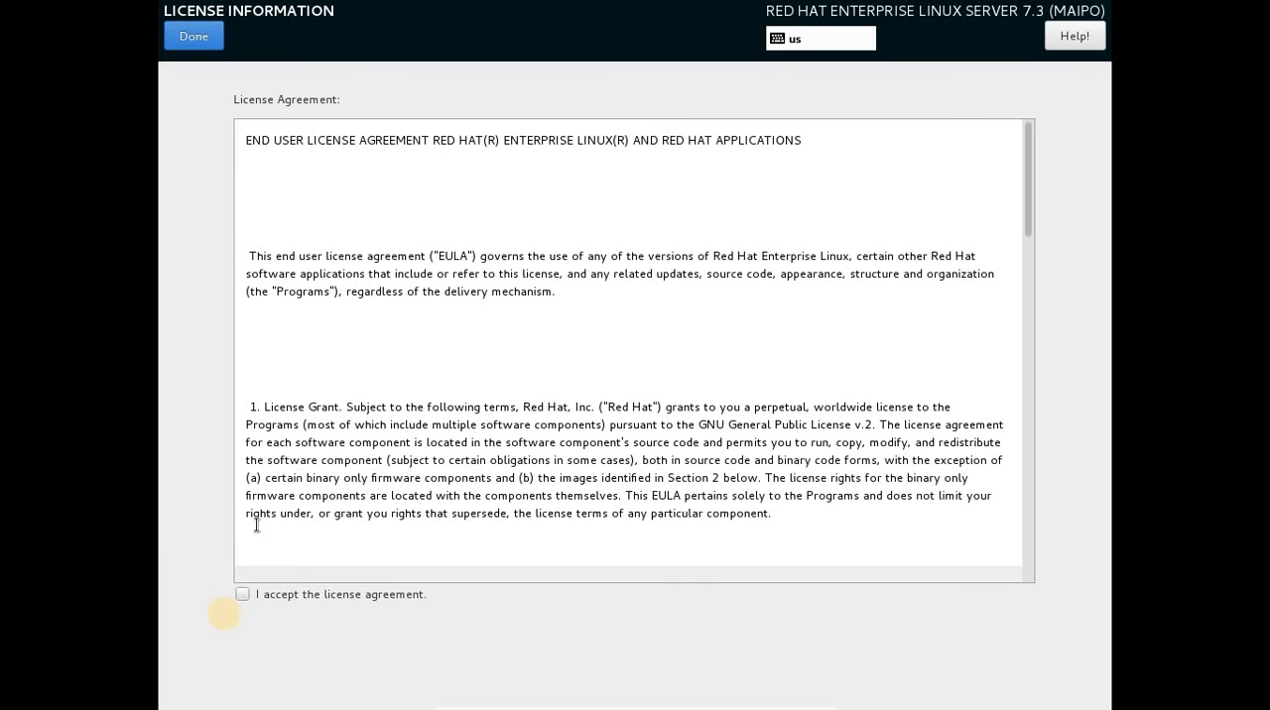
pyautogui.click(241, 596)
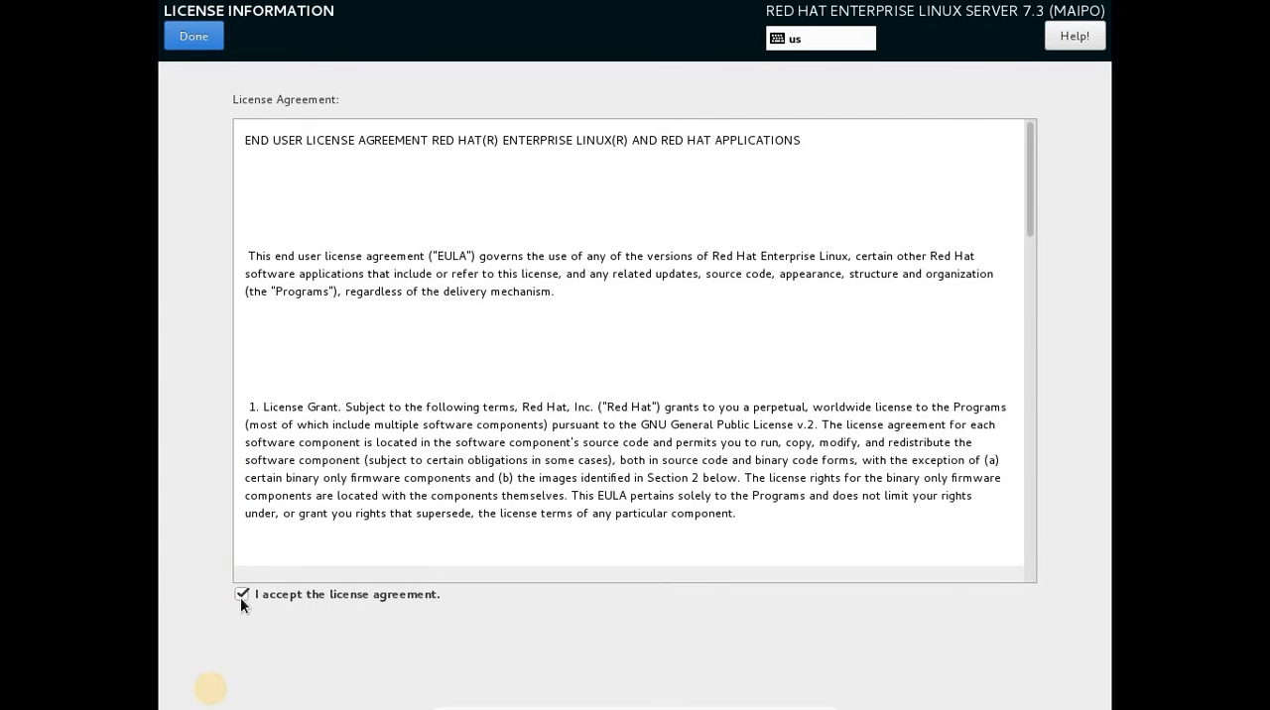
pyautogui.click(213, 39)
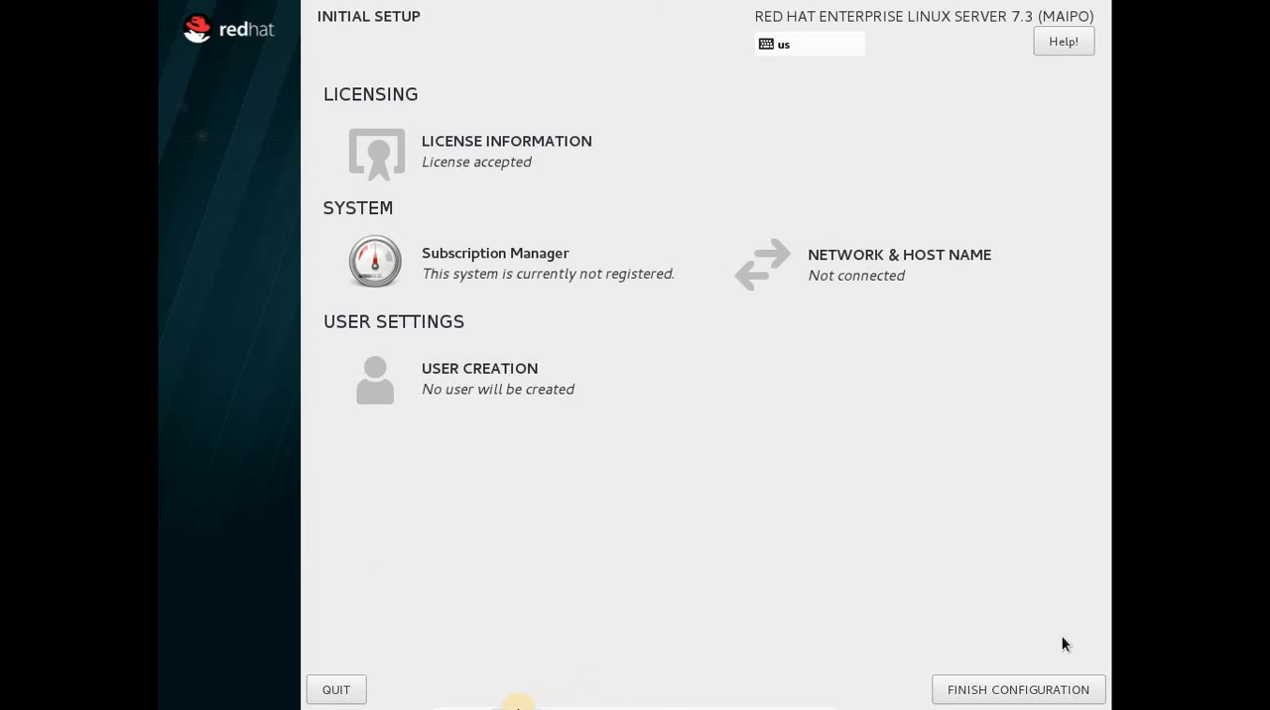
pyautogui.moveTo(594, 706)
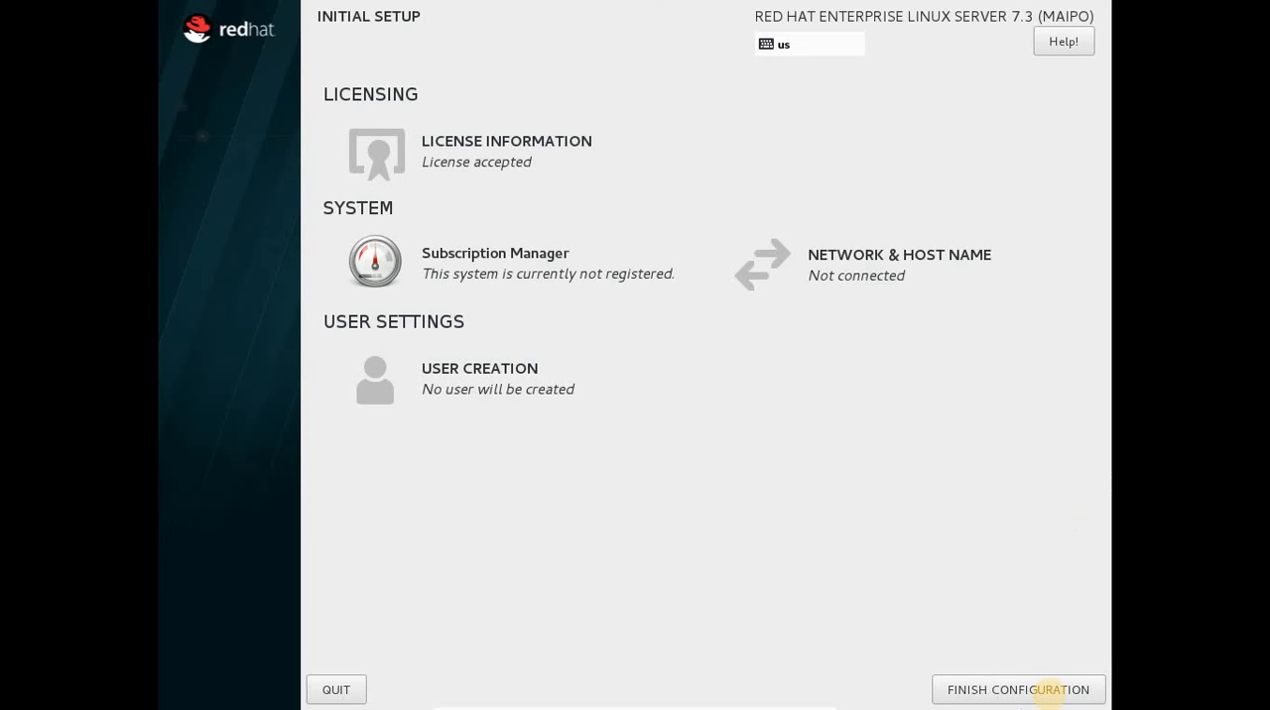
pyautogui.click(1022, 698)
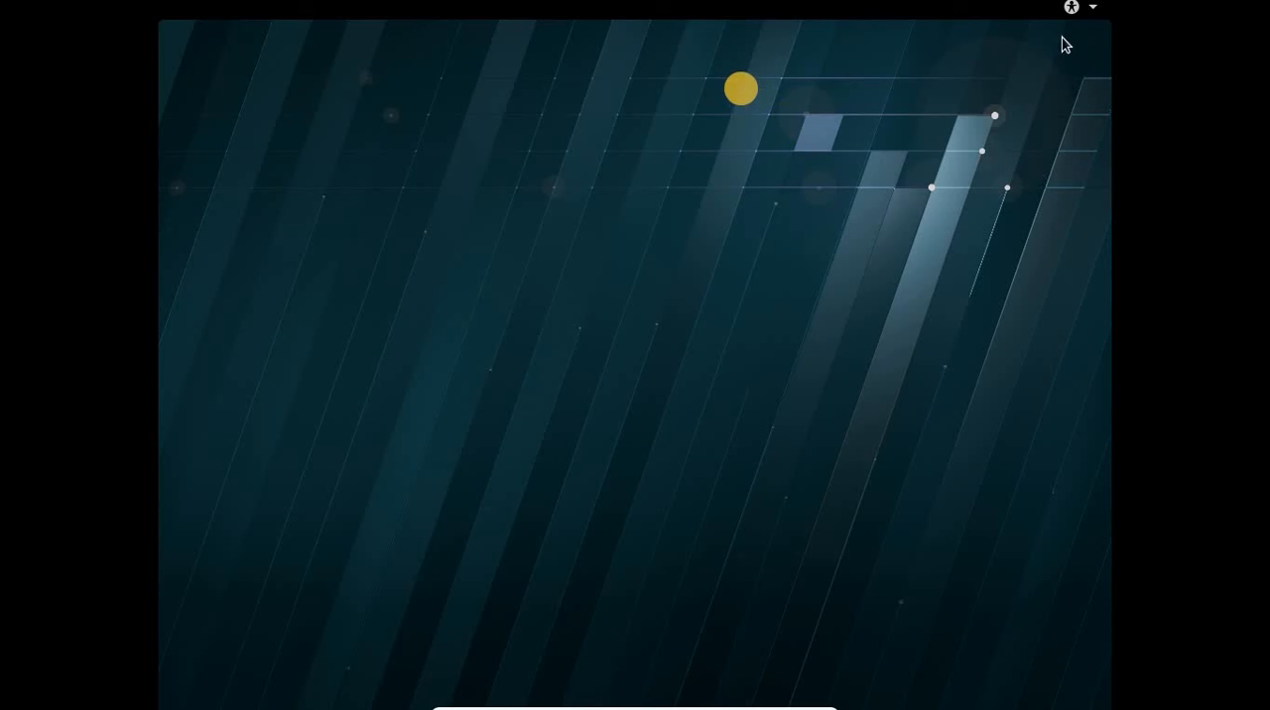
# Choose English (United States) as the system language and accept the English (US) keyboard layout.
pyautogui.click(1071, 12)
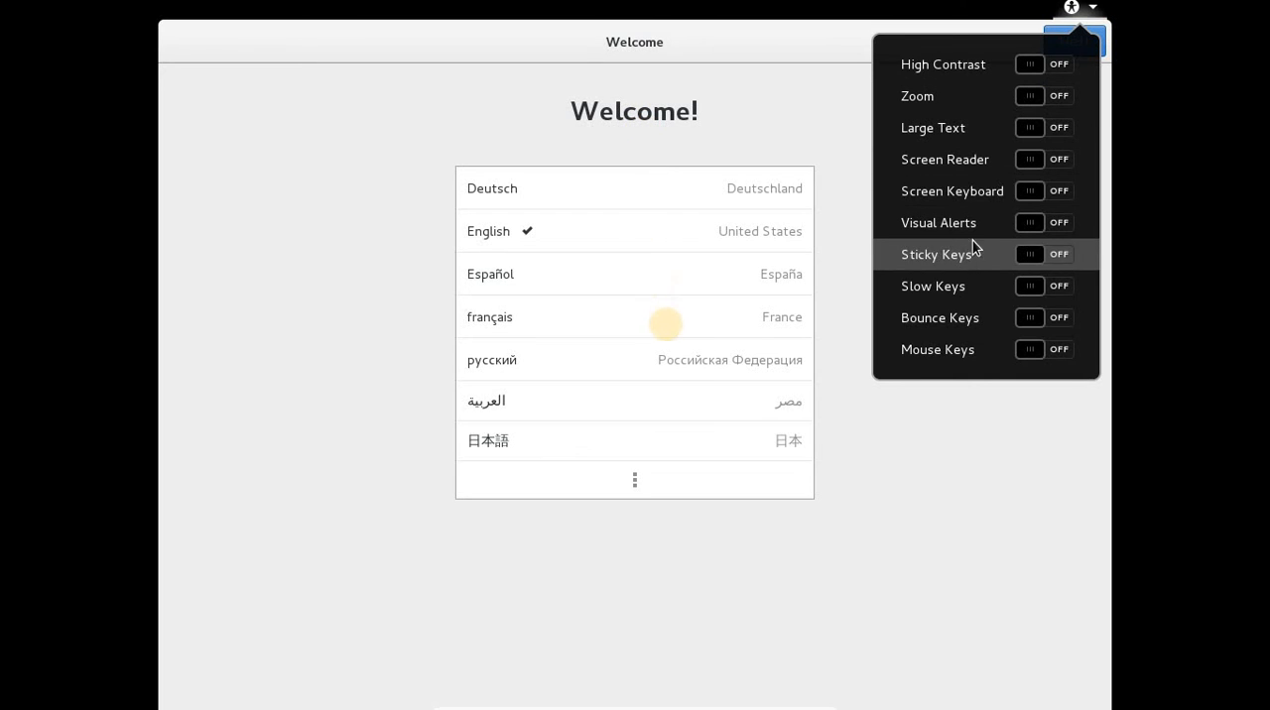
pyautogui.click(813, 105)
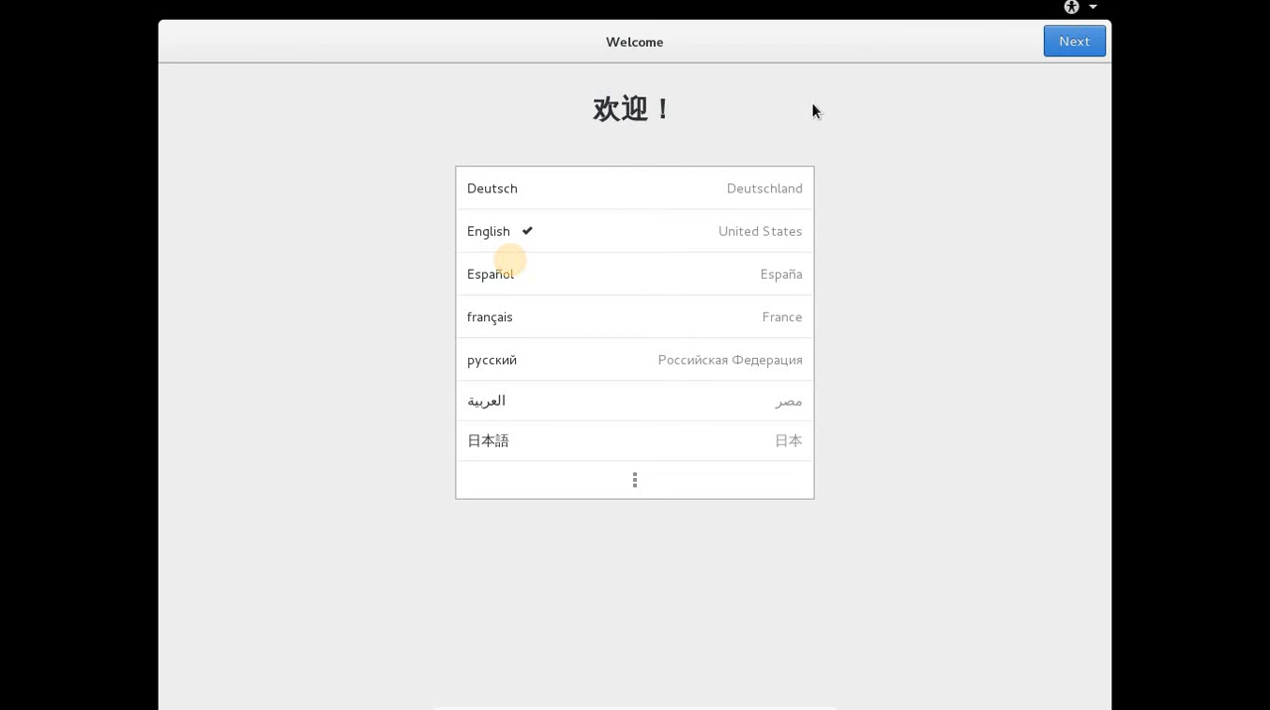
pyautogui.click(710, 235)
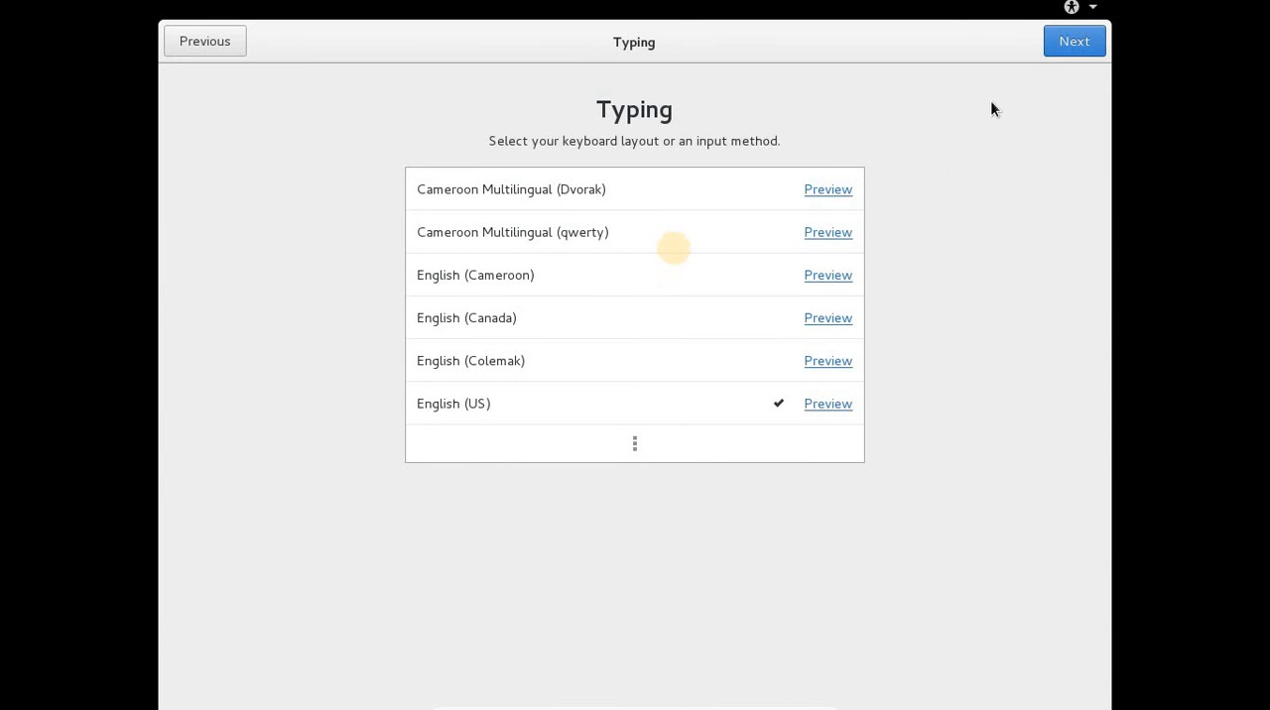
pyautogui.click(1069, 42)
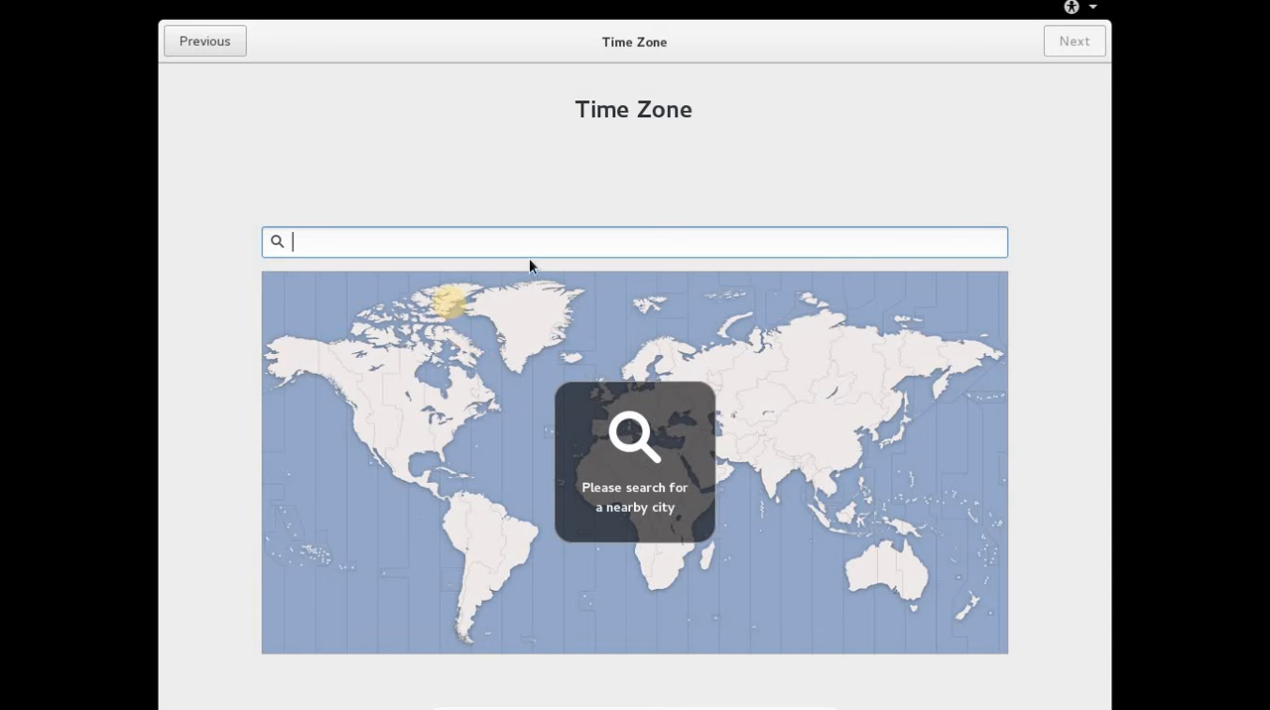
# Set the time zone to Kolkata, India.
pyautogui.write('kol')
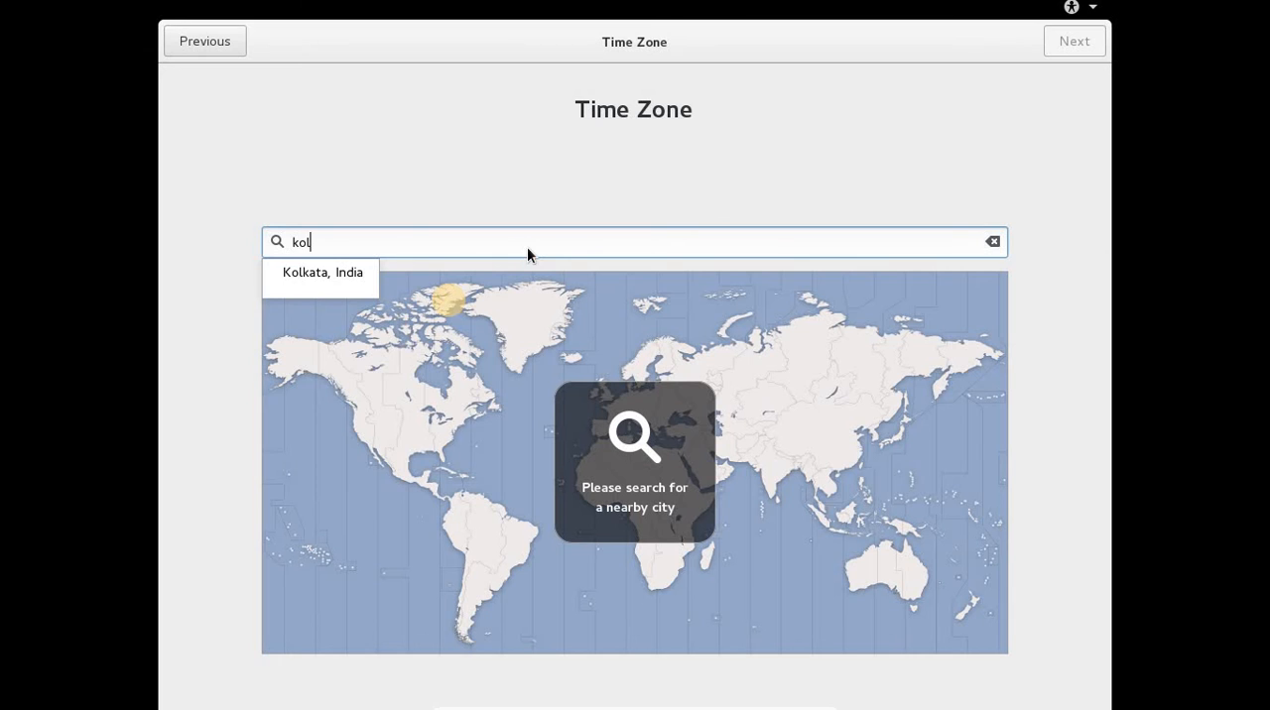
pyautogui.click(331, 275)
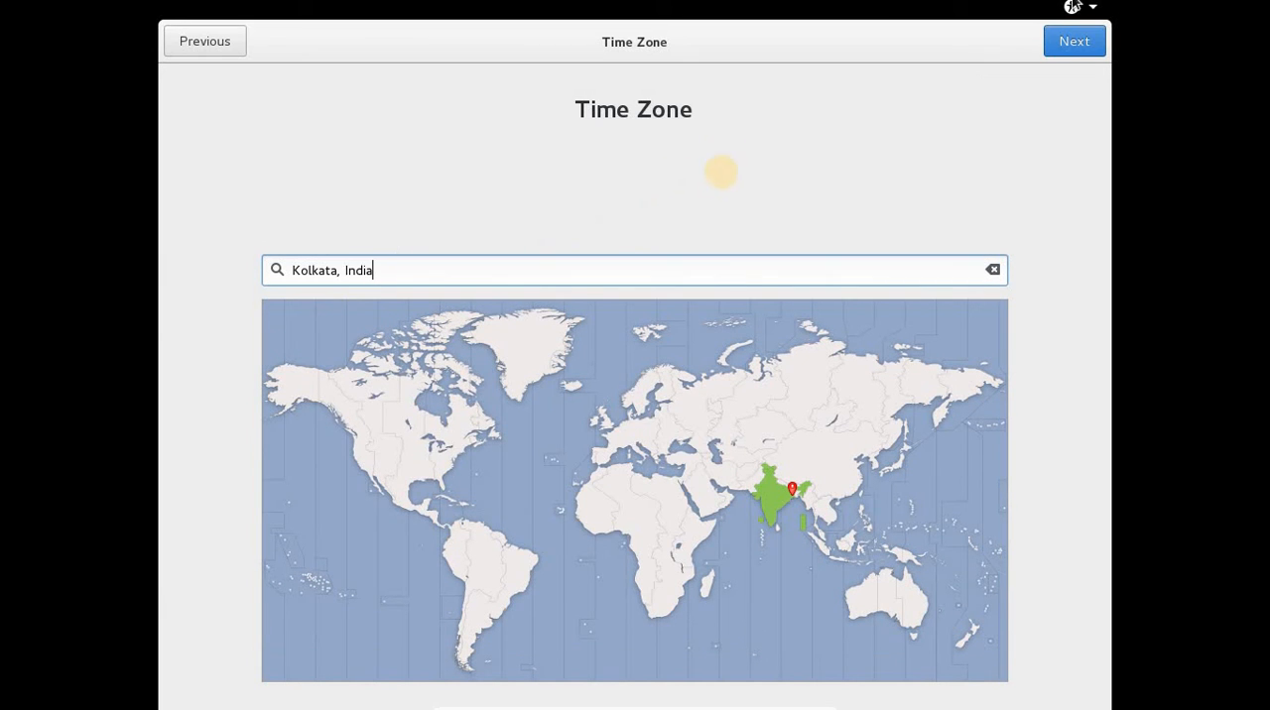
pyautogui.click(1074, 44)
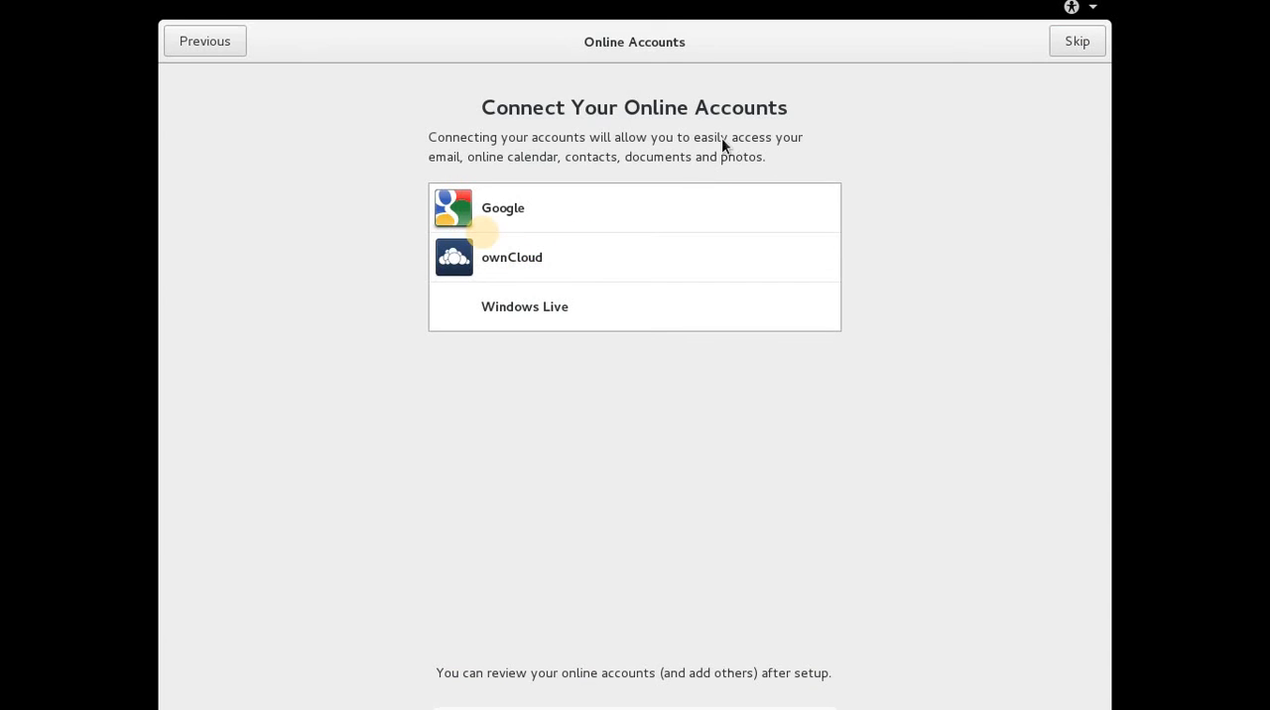
# Skip connecting online accounts and enter the new user's full name with the suggested username.
pyautogui.click(1081, 41)
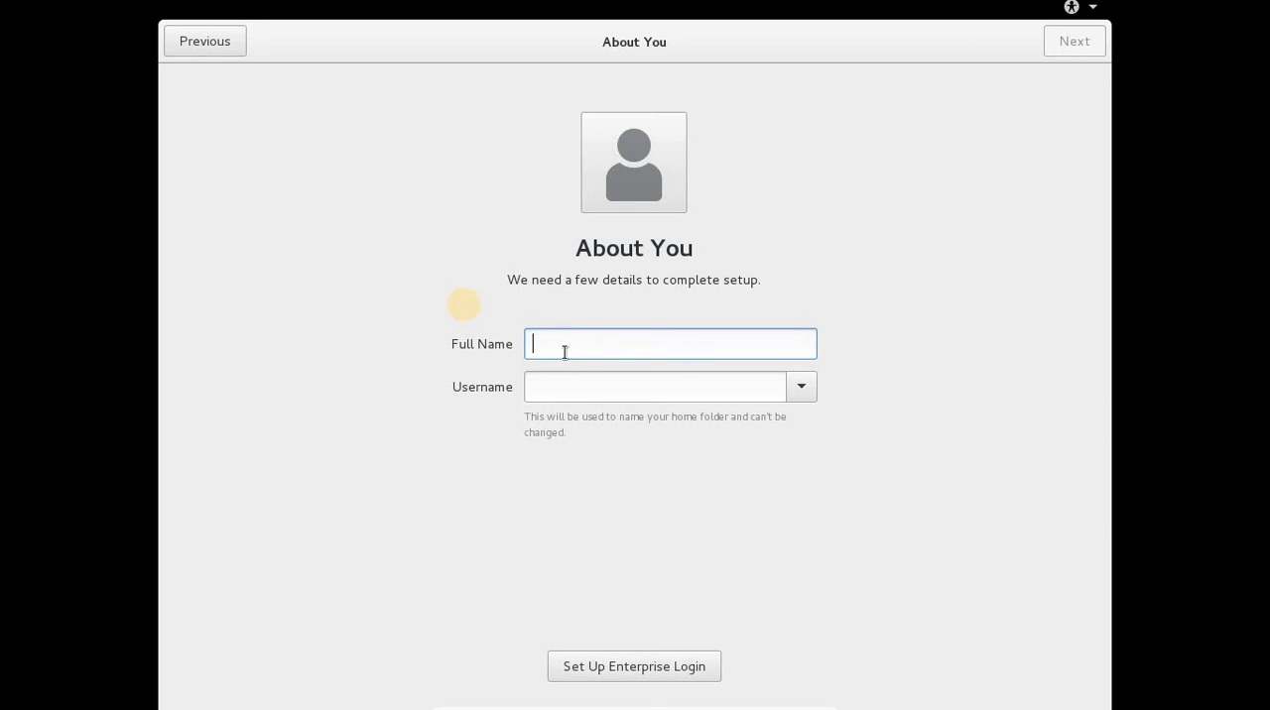
pyautogui.write('amit')
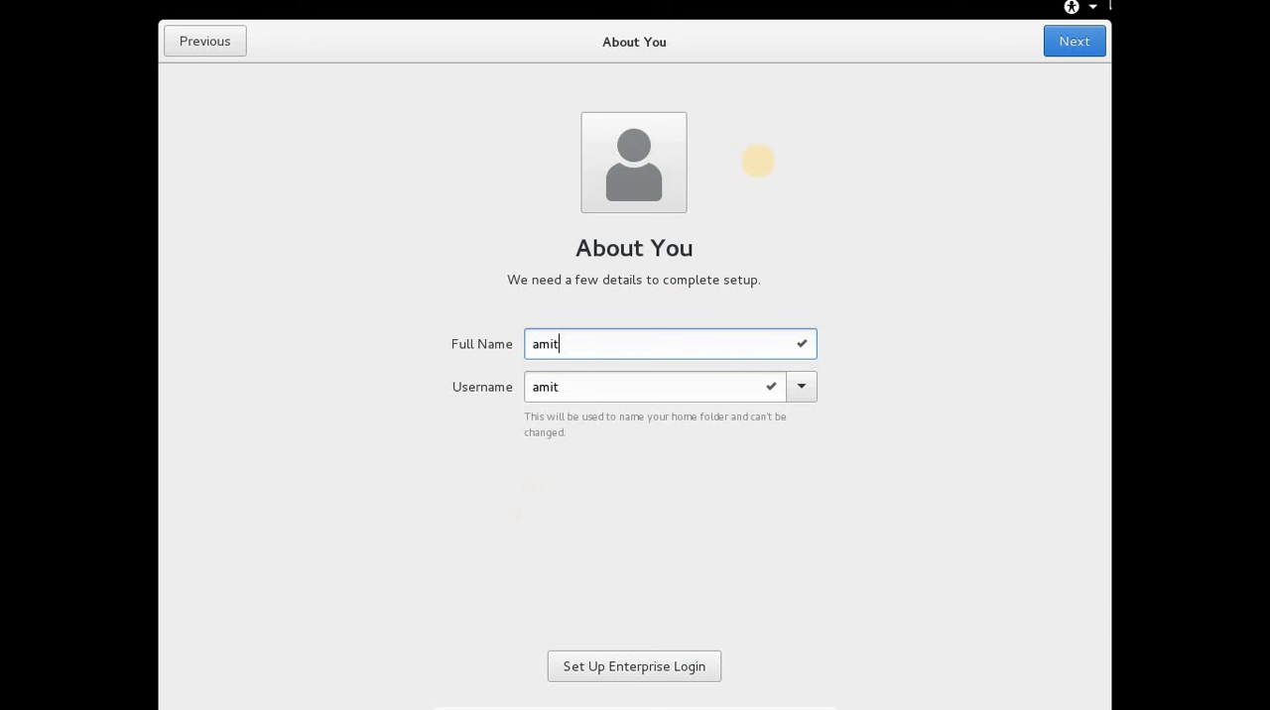
pyautogui.click(1066, 49)
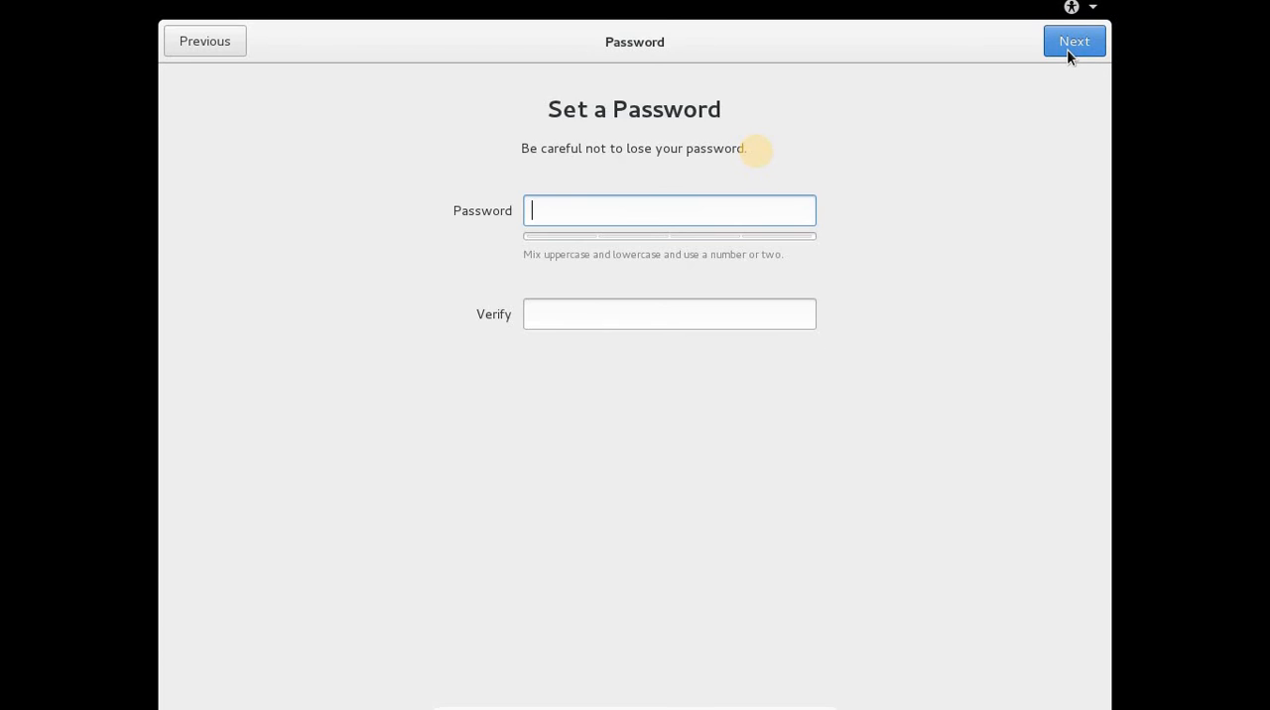
# Try an initial password for the new user account, extending it in both the password and verification fields.
pyautogui.write('pa')
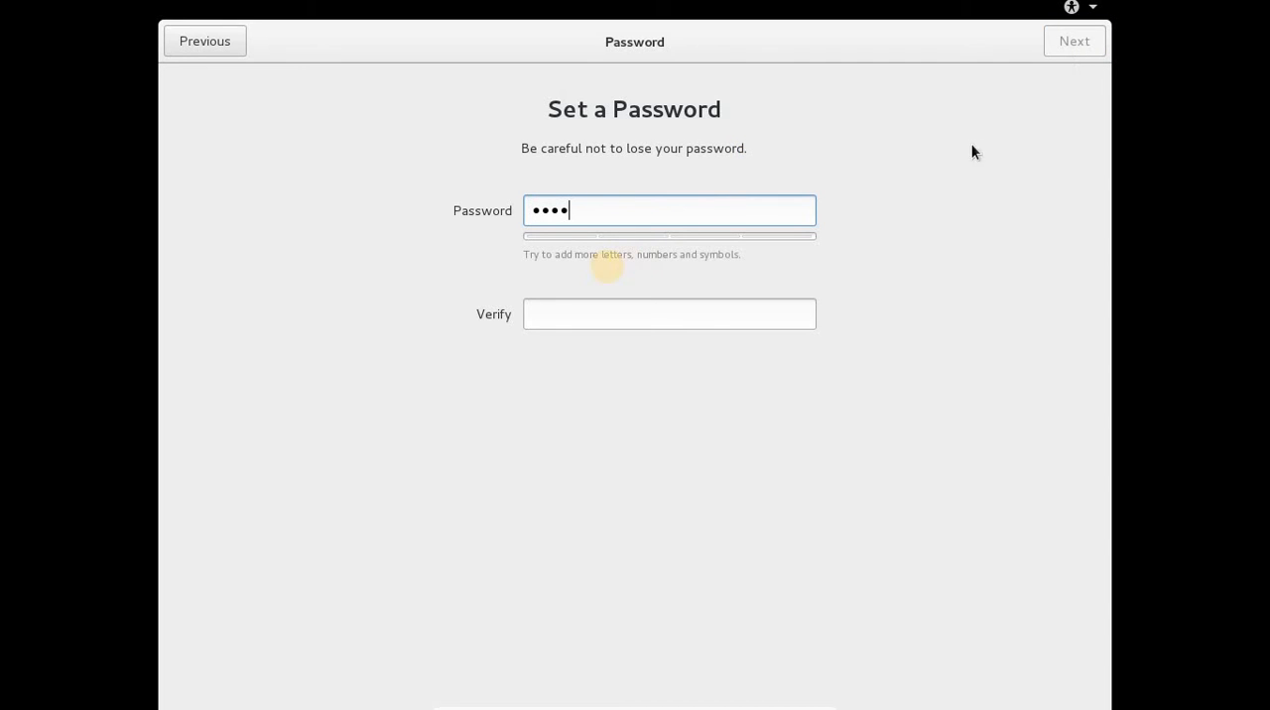
pyautogui.click(683, 322)
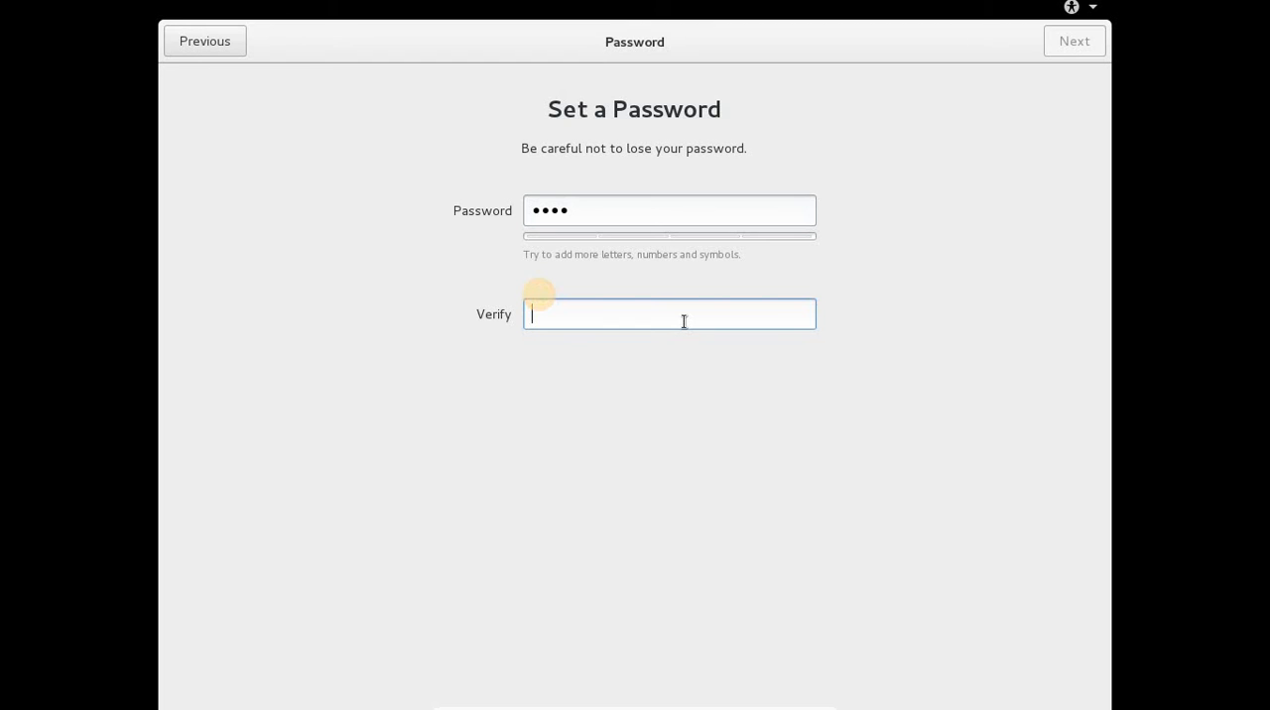
pyautogui.write('pas')
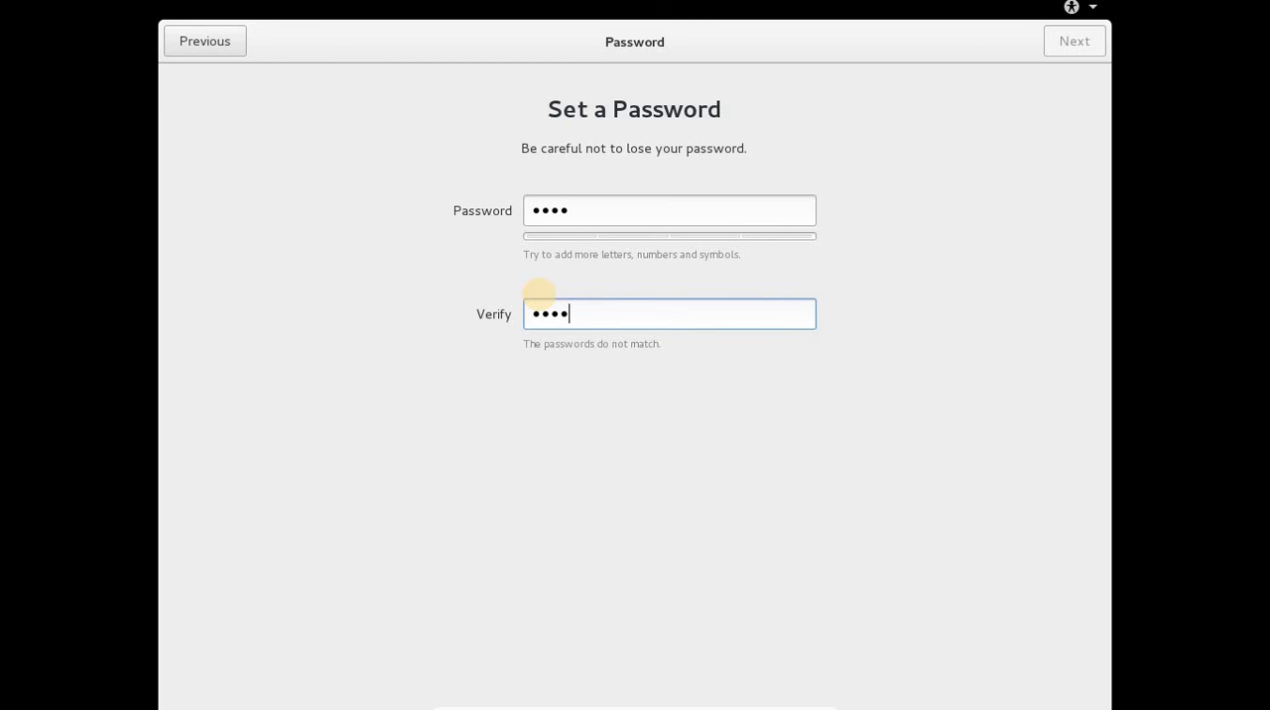
pyautogui.click(639, 208)
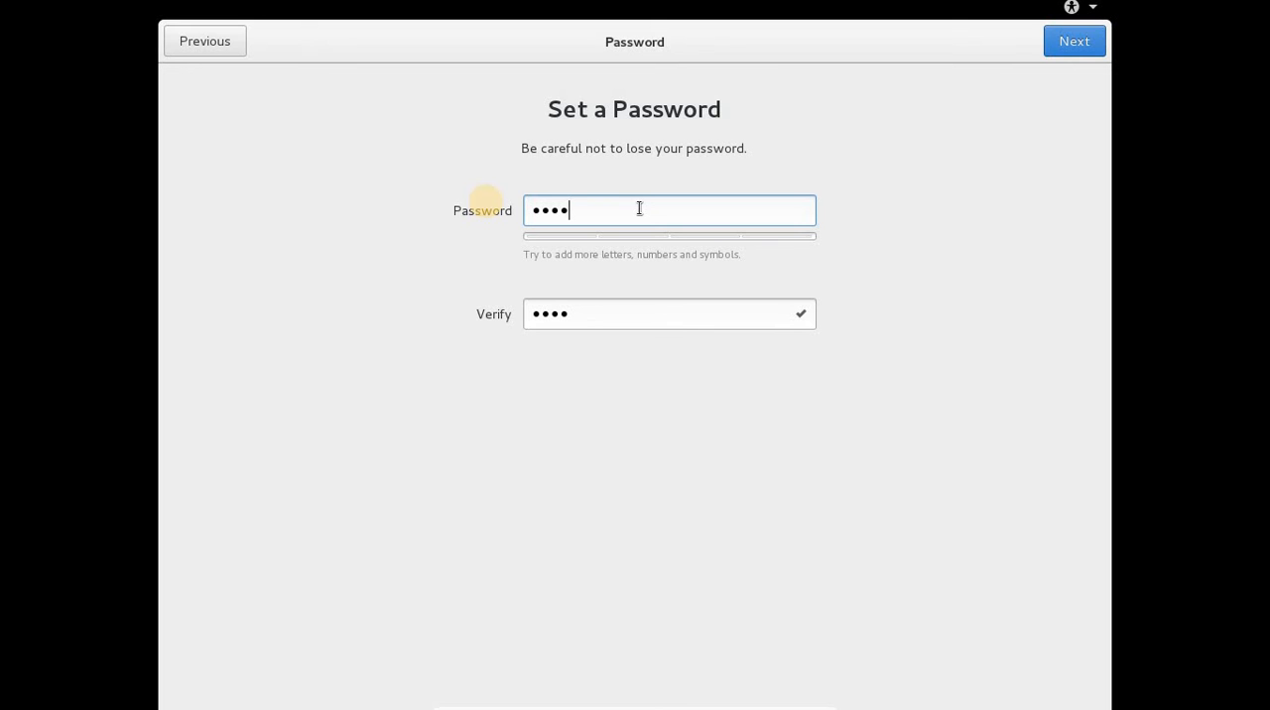
pyautogui.write('wo')
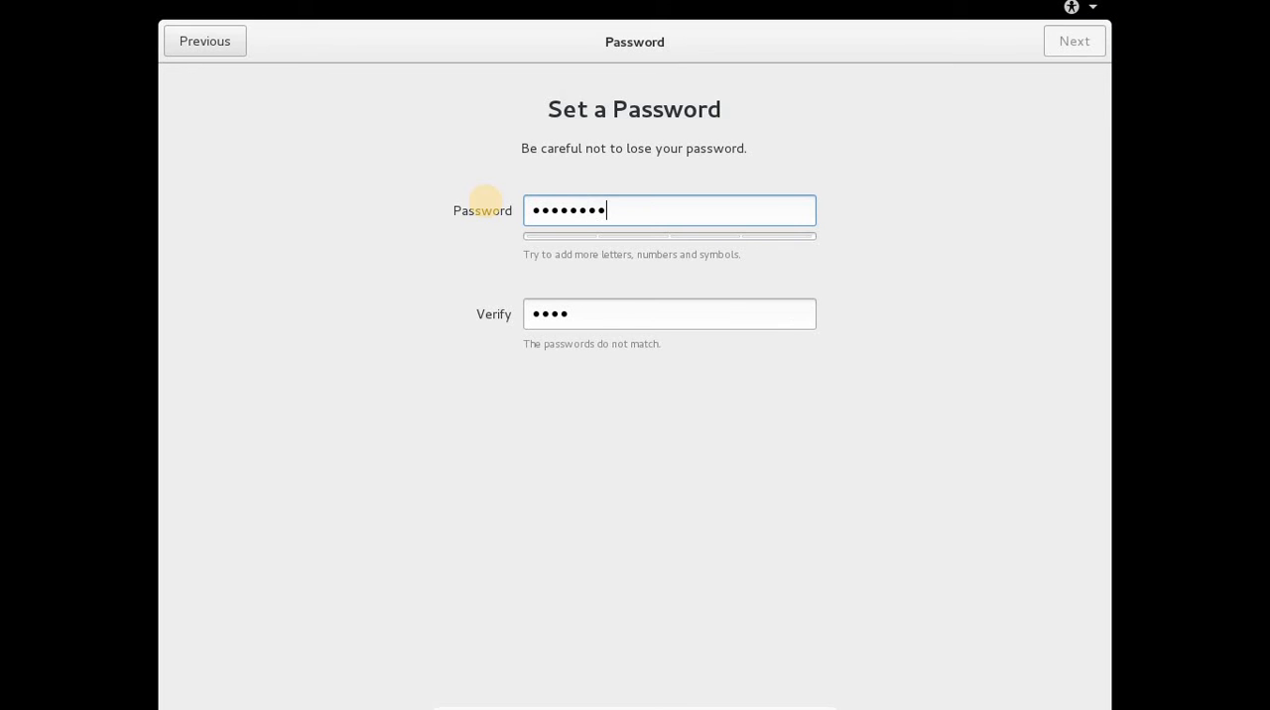
pyautogui.write('rd')
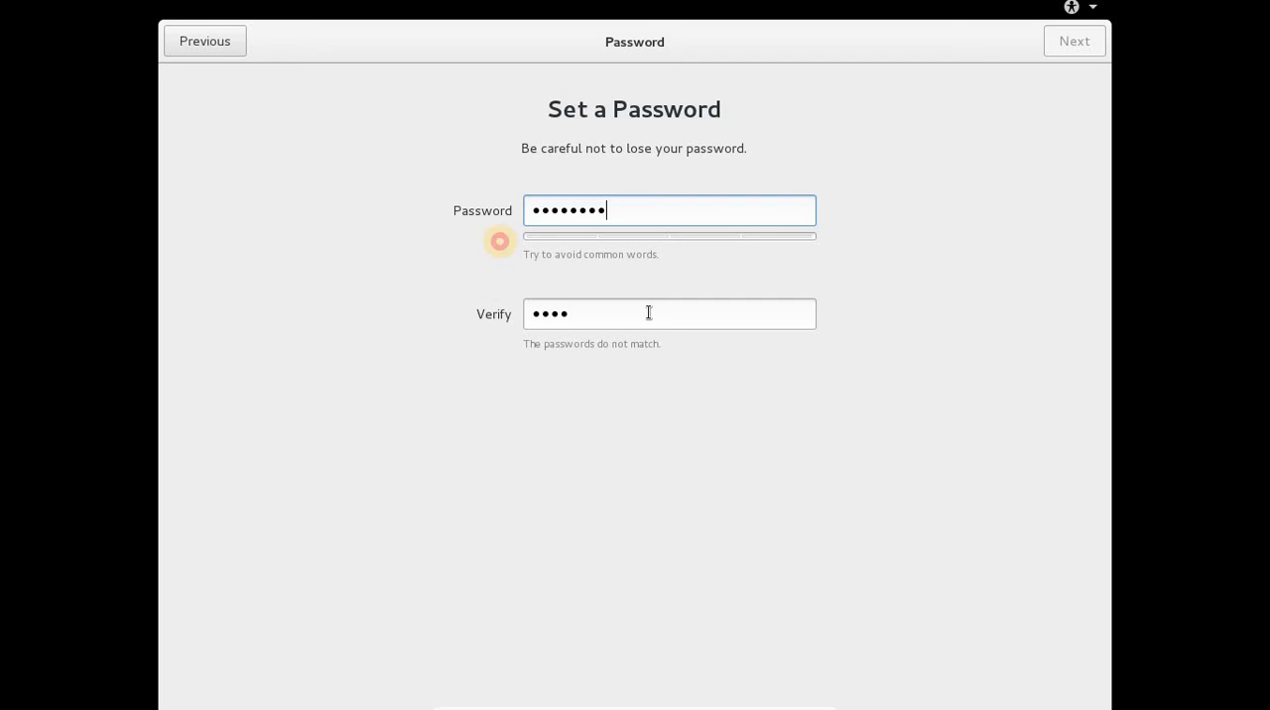
pyautogui.click(649, 312)
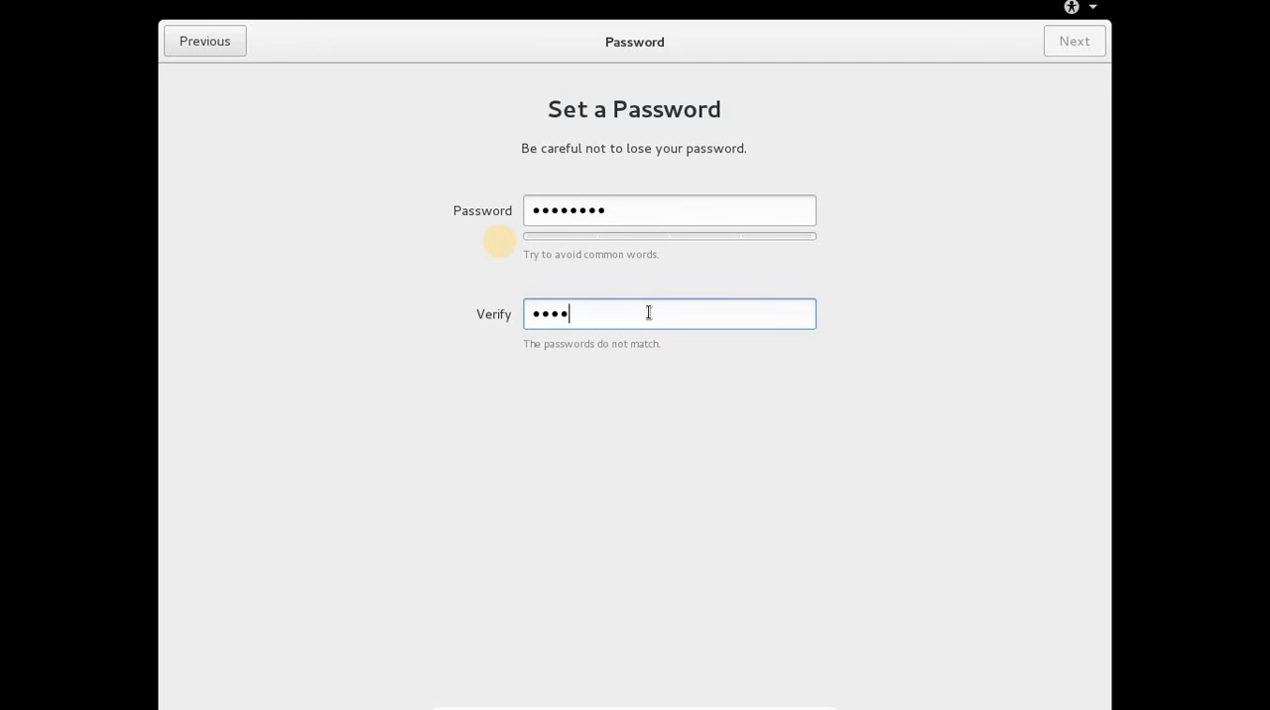
pyautogui.write('w')
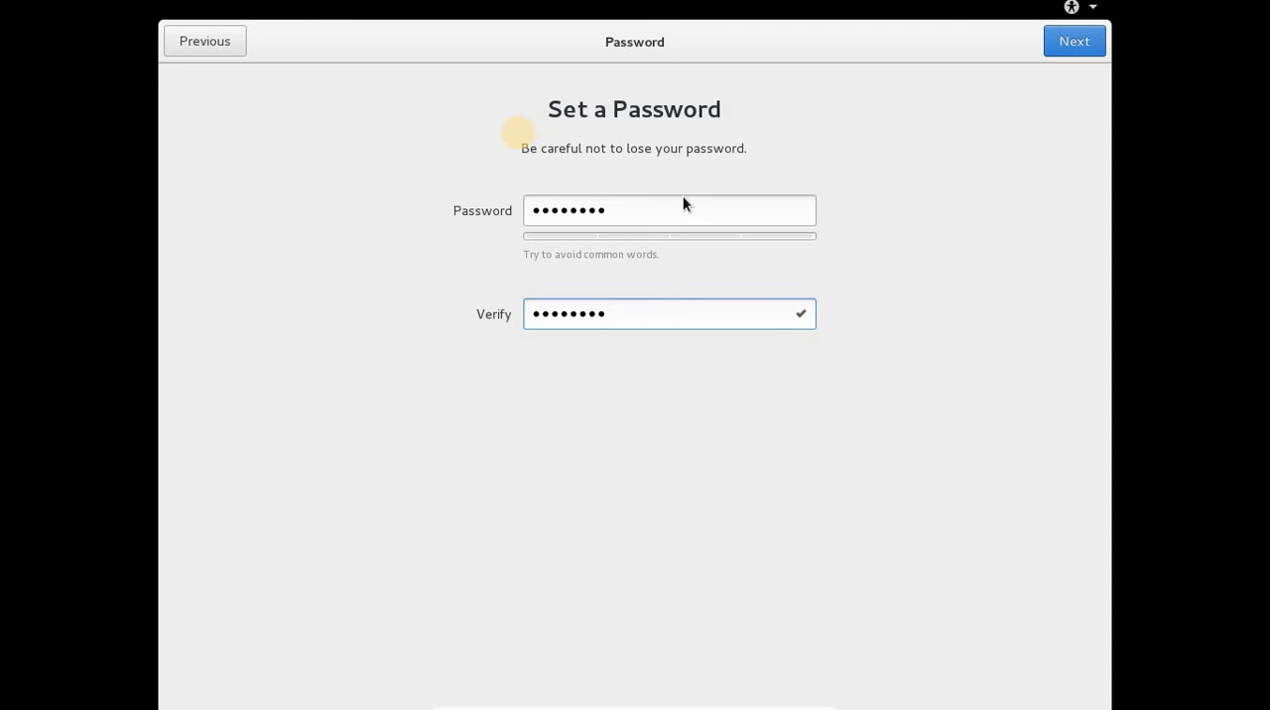
# Replace the new user's account password with a different one, repeat it for verification and accept it.
pyautogui.click(658, 207)
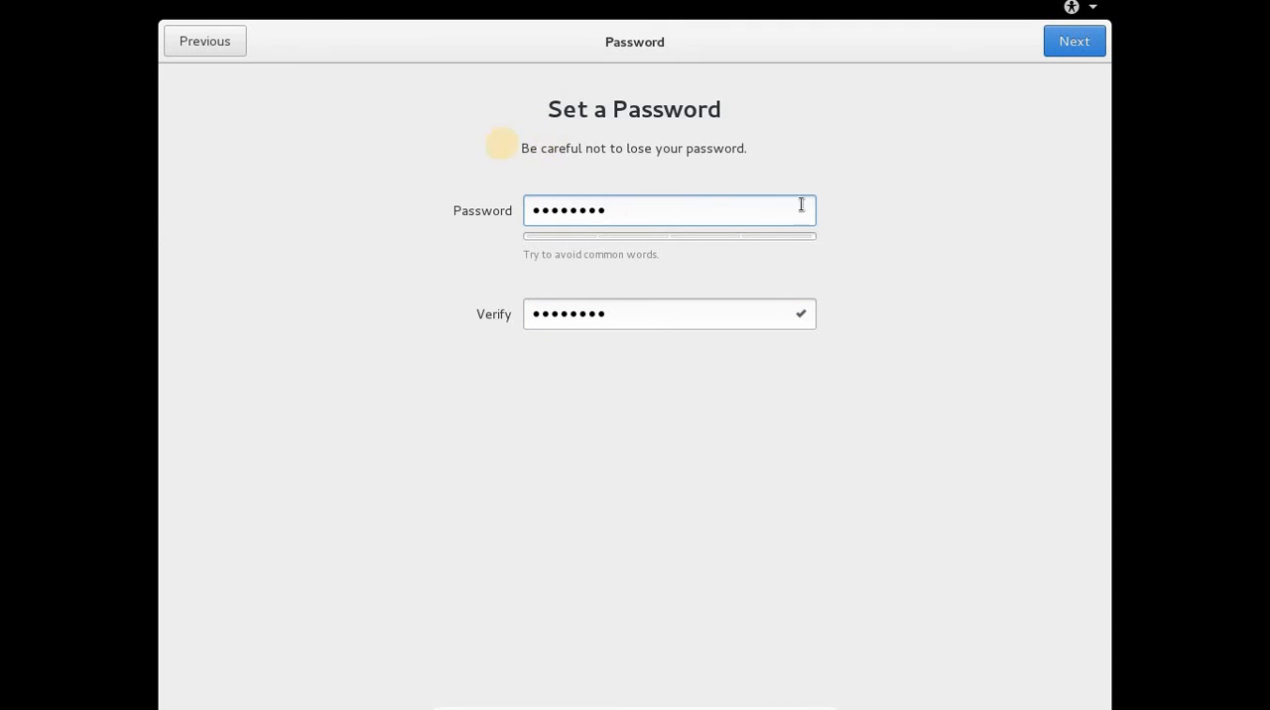
pyautogui.moveTo(632, 206); pyautogui.dragTo(328, 206)
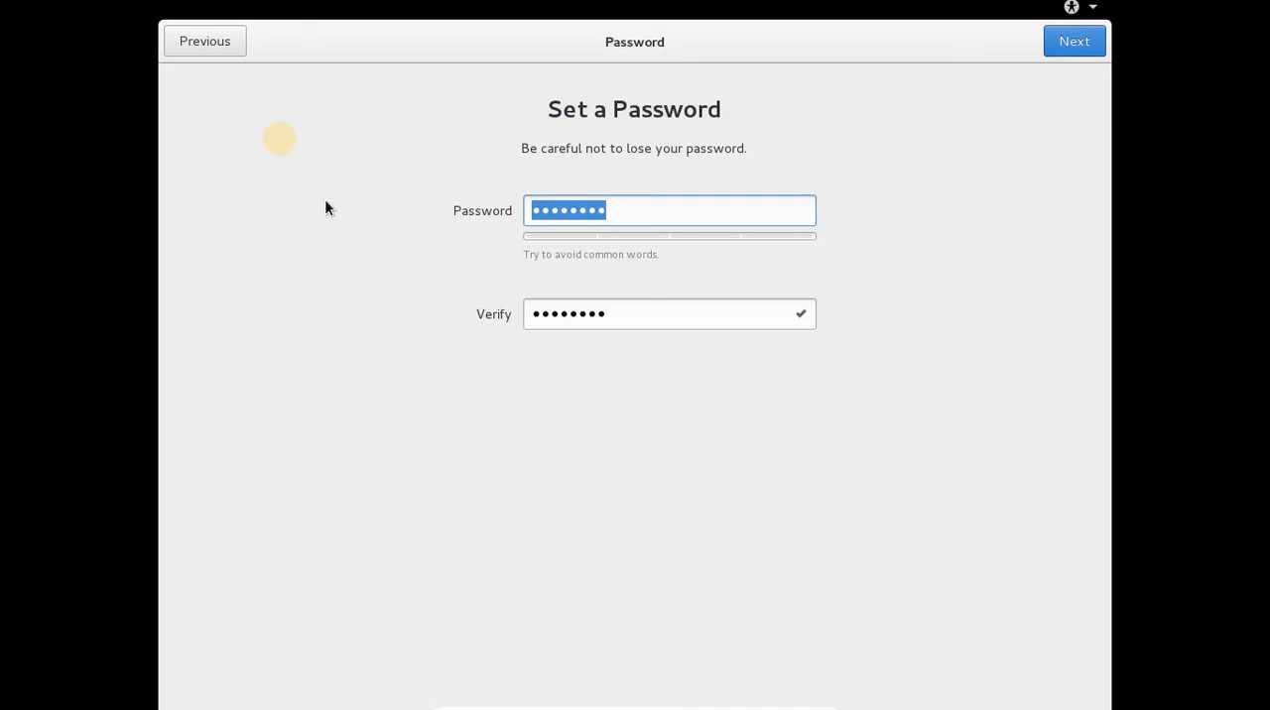
pyautogui.write('•')
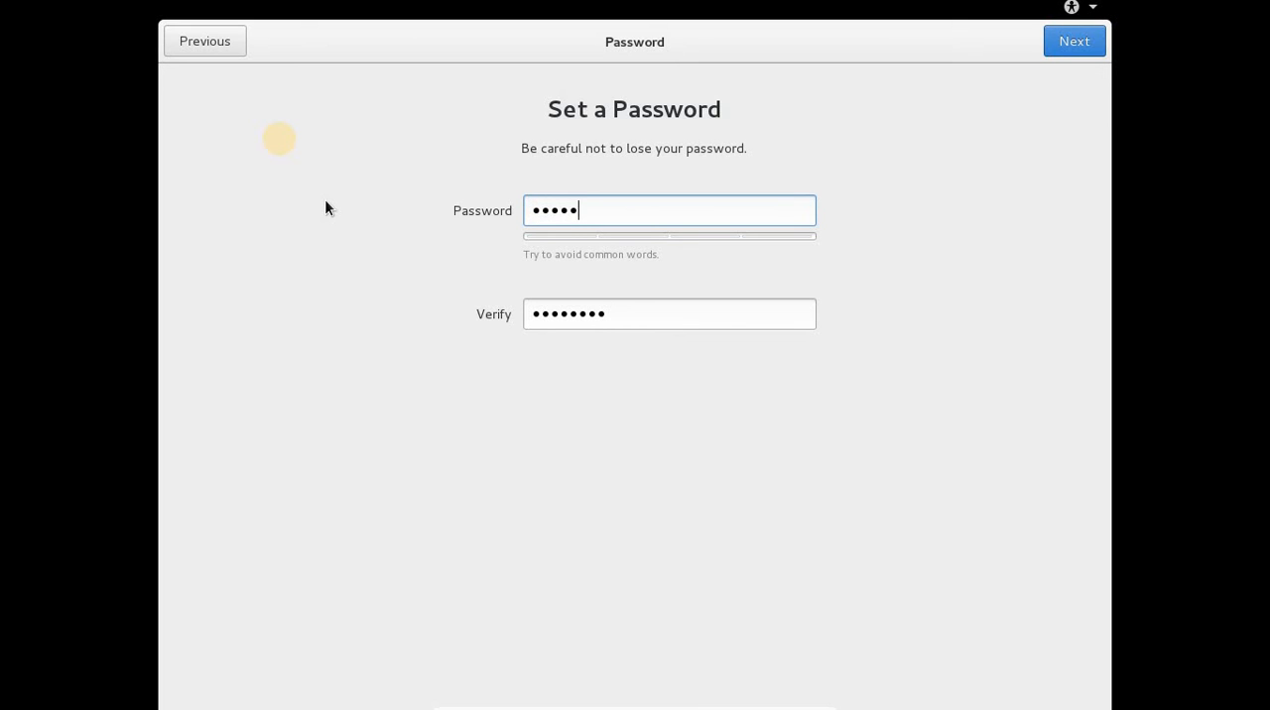
pyautogui.press('Tab')
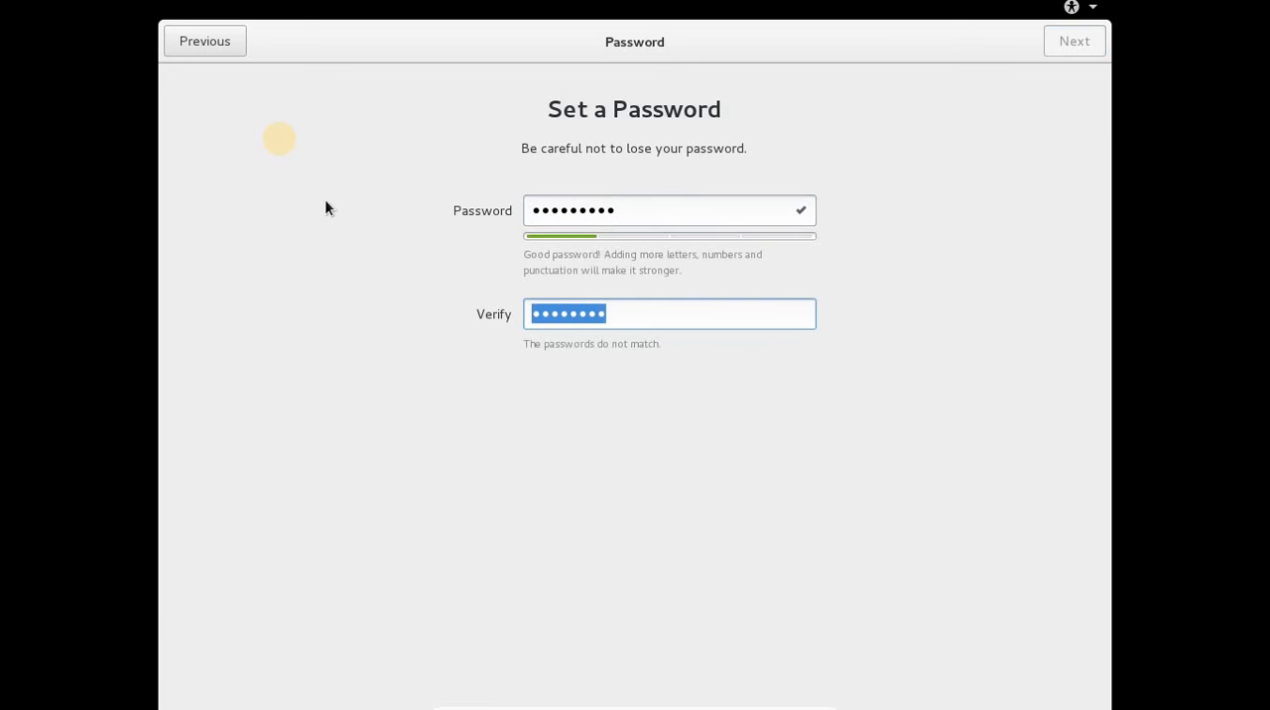
pyautogui.write('•')
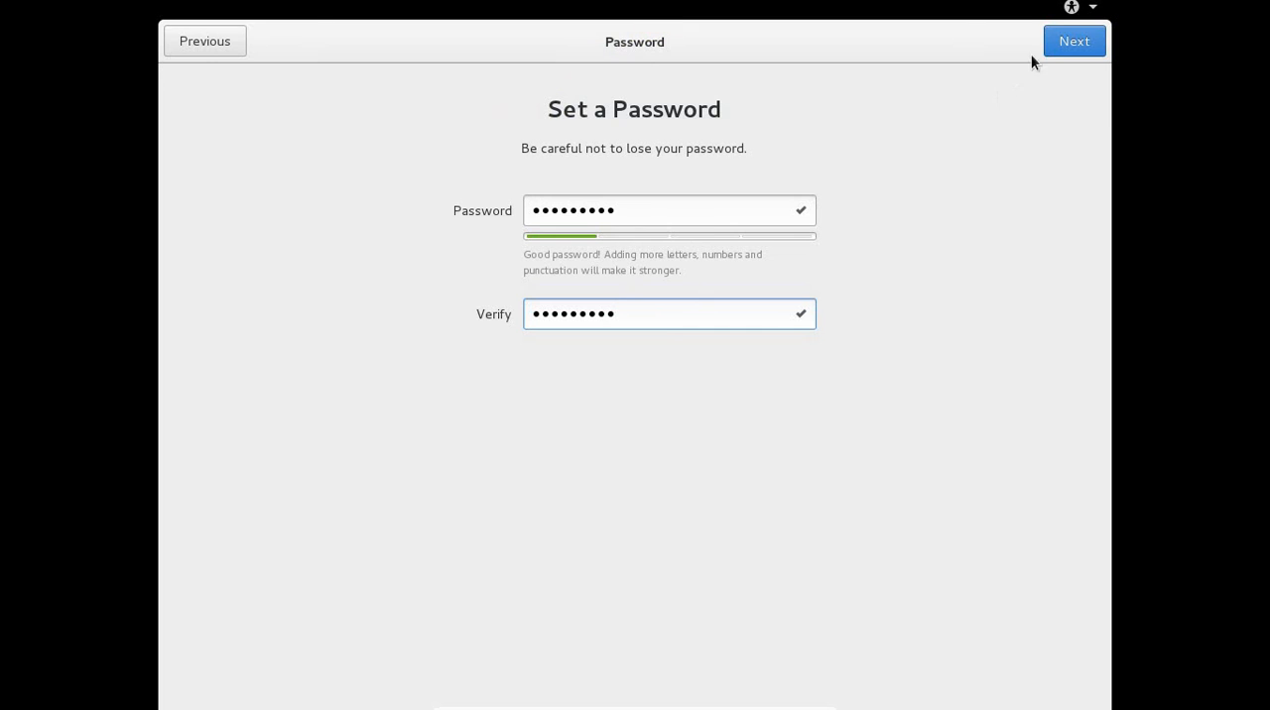
pyautogui.click(1069, 54)
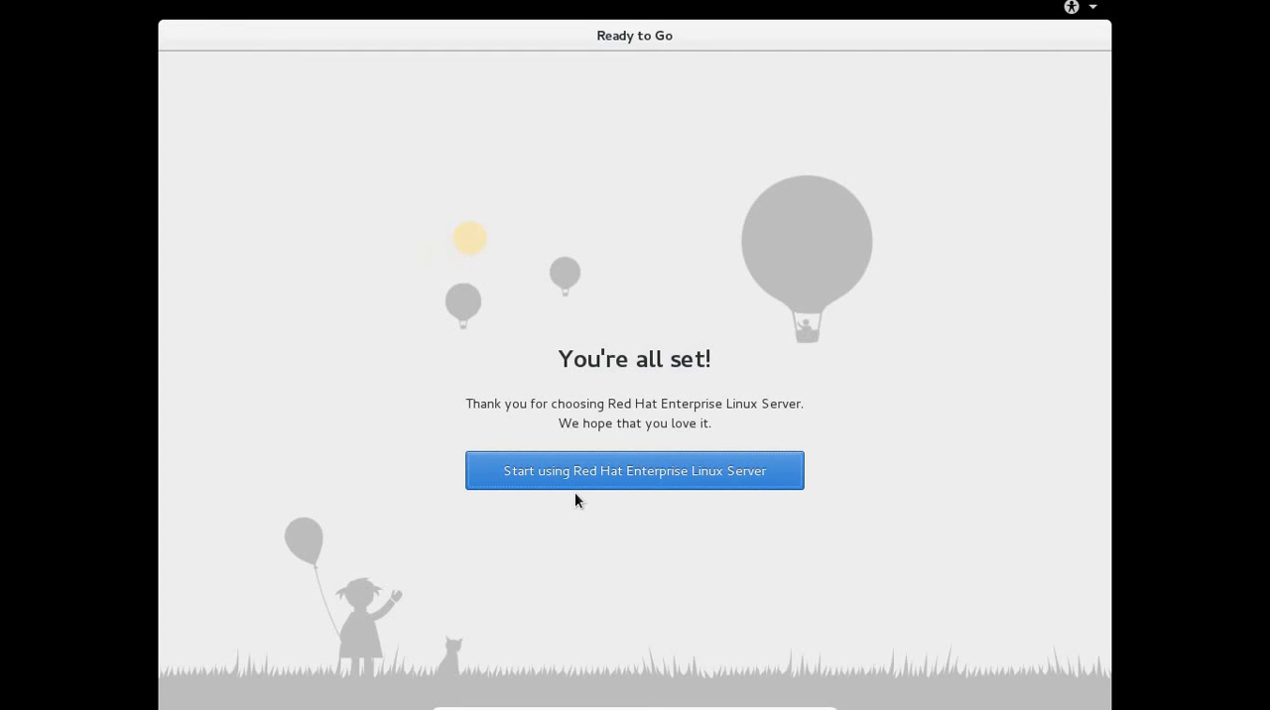
# Start using Red Hat Enterprise Linux Server and close the Getting Started help window.
pyautogui.click(598, 474)
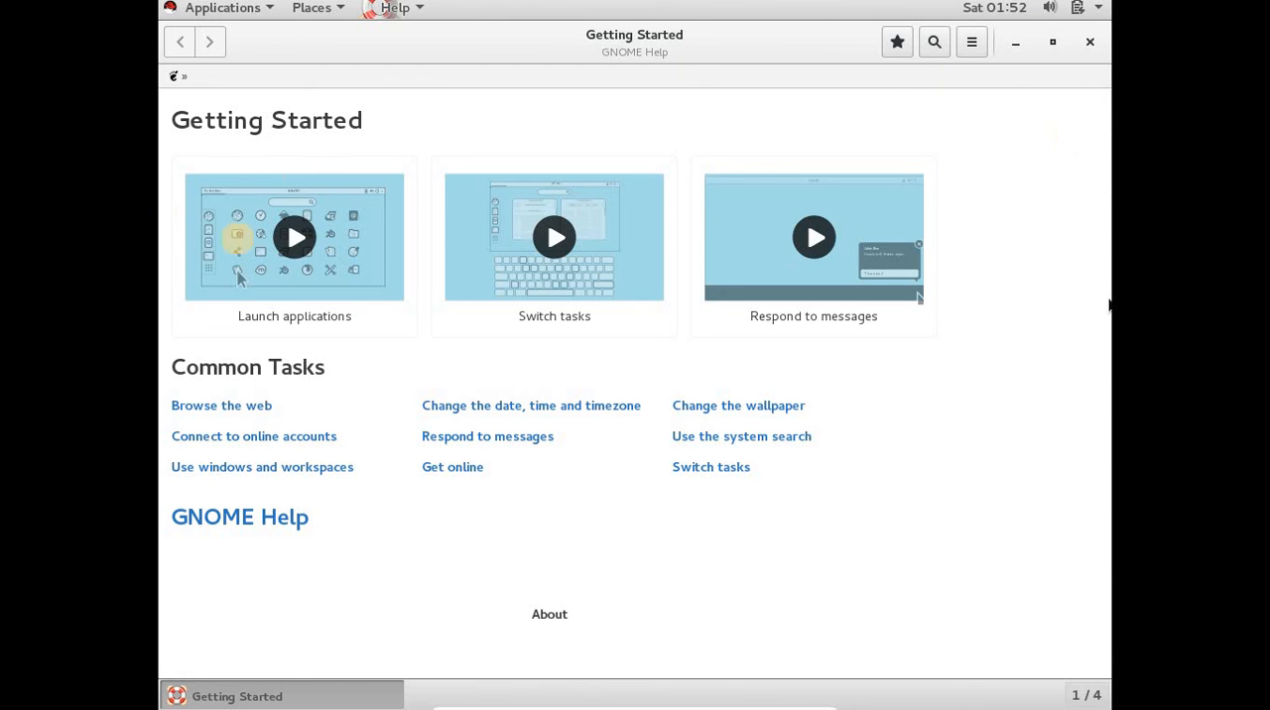
pyautogui.press('super+m')
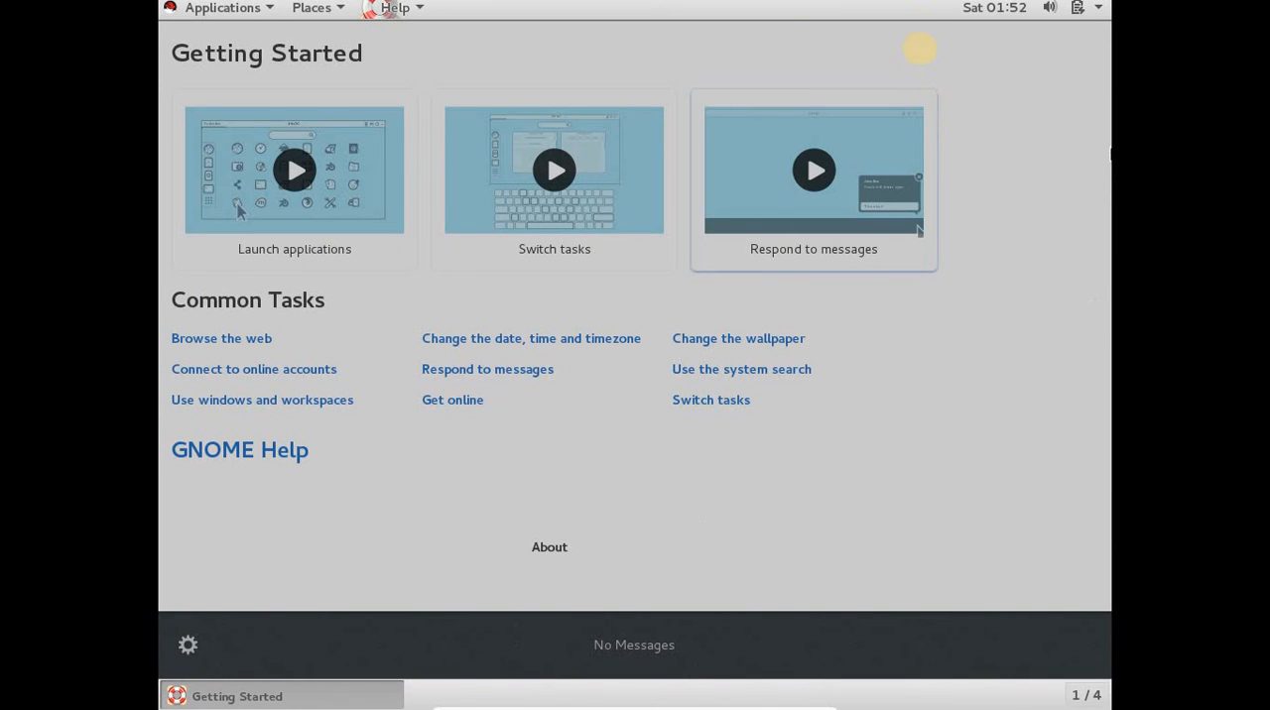
pyautogui.click(1097, 41)
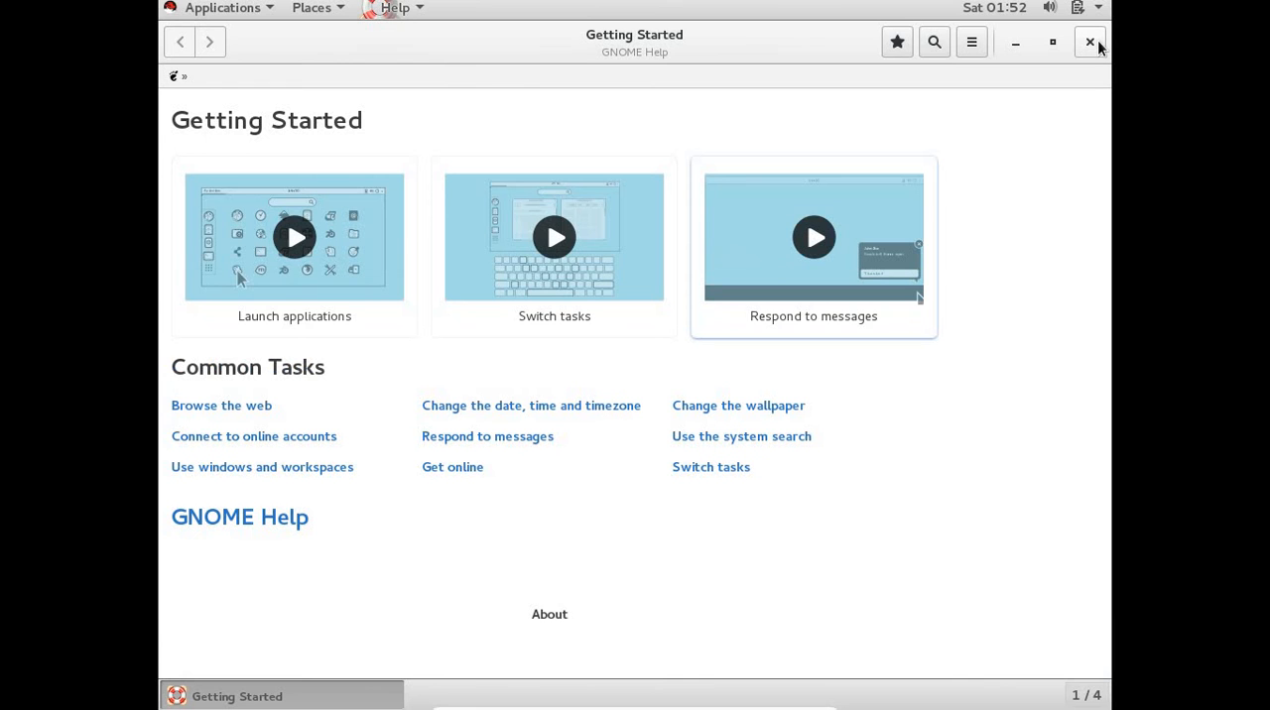
pyautogui.click(1091, 43)
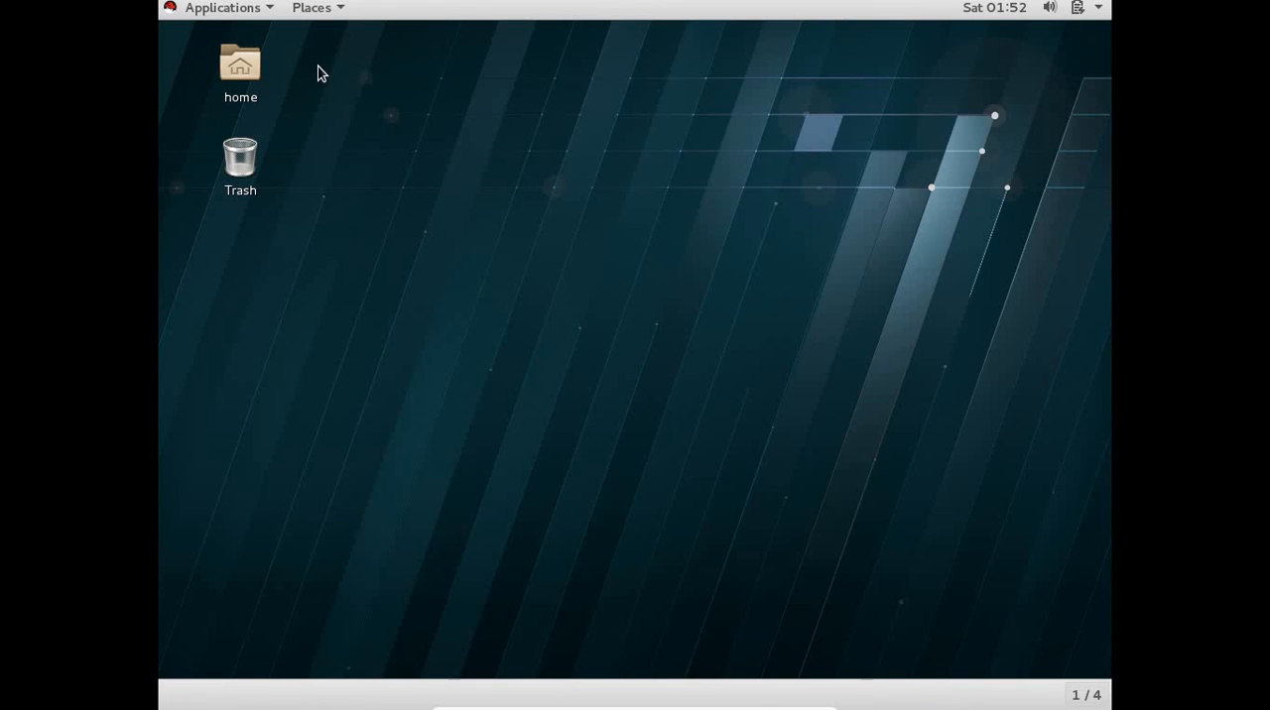
# Examine the top-level folders of the Computer location and look through the installed application categories.
pyautogui.click(330, 10)
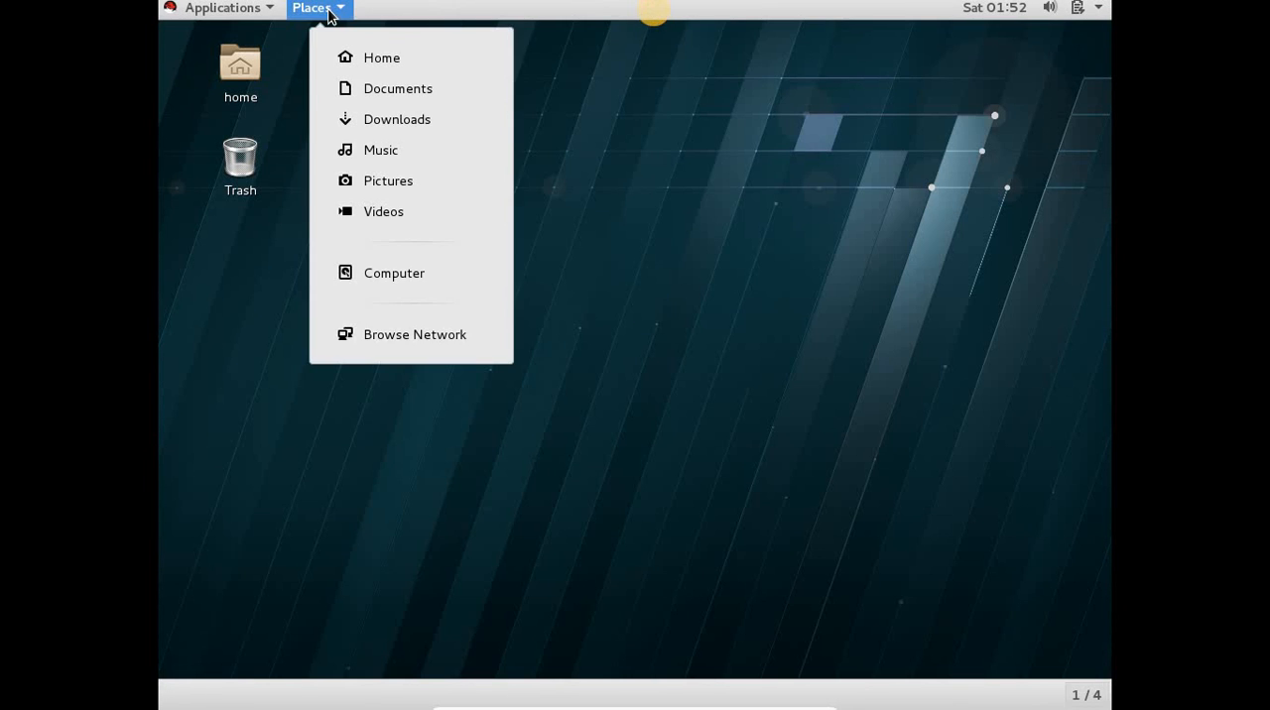
pyautogui.click(391, 275)
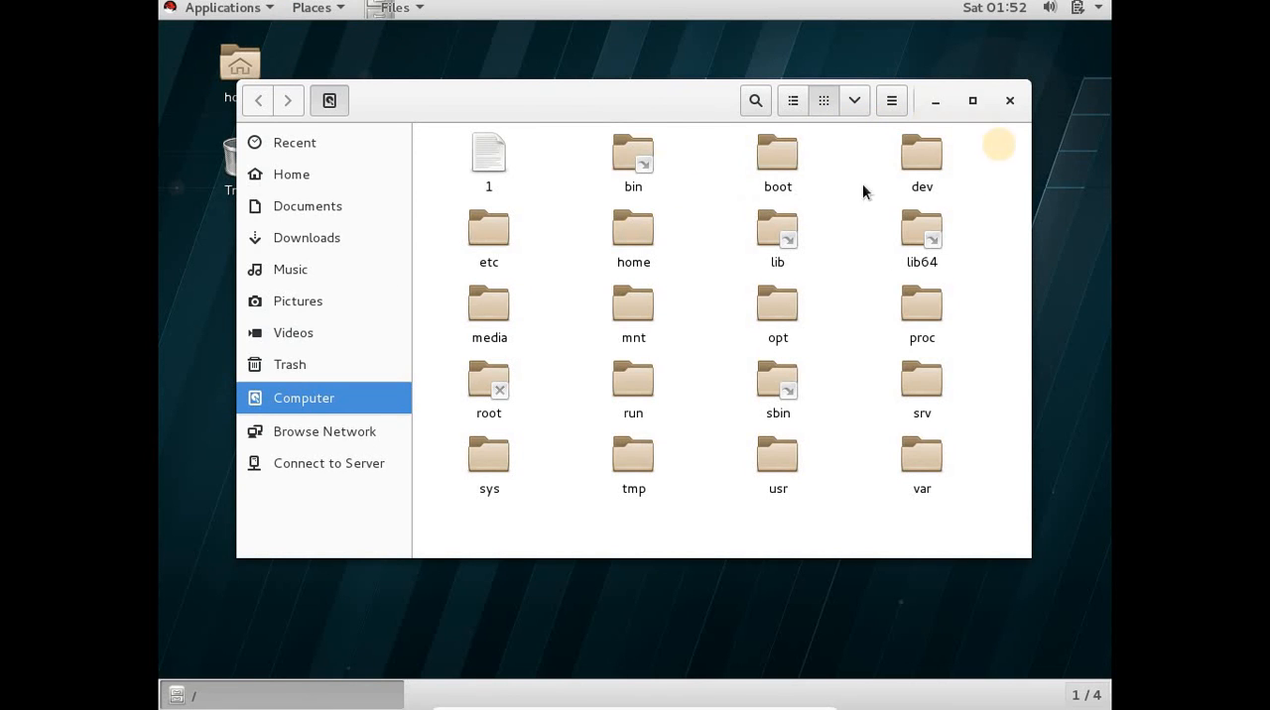
pyautogui.click(1010, 103)
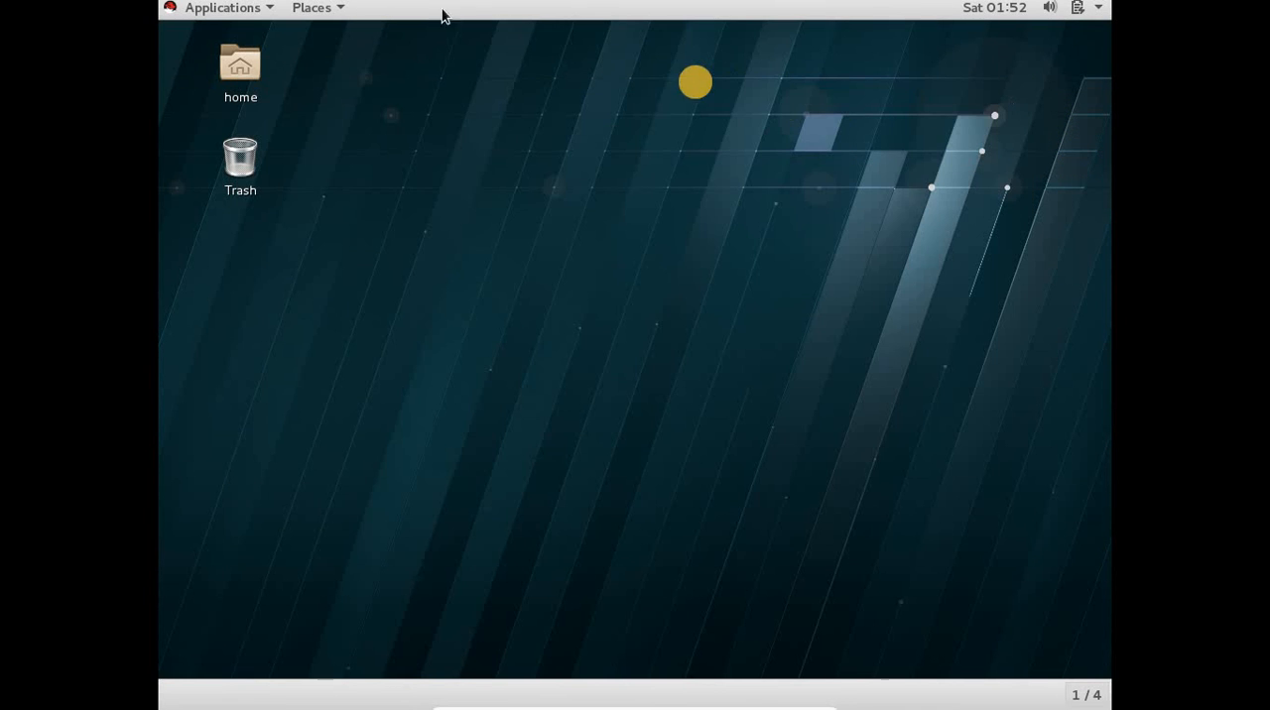
pyautogui.click(253, 8)
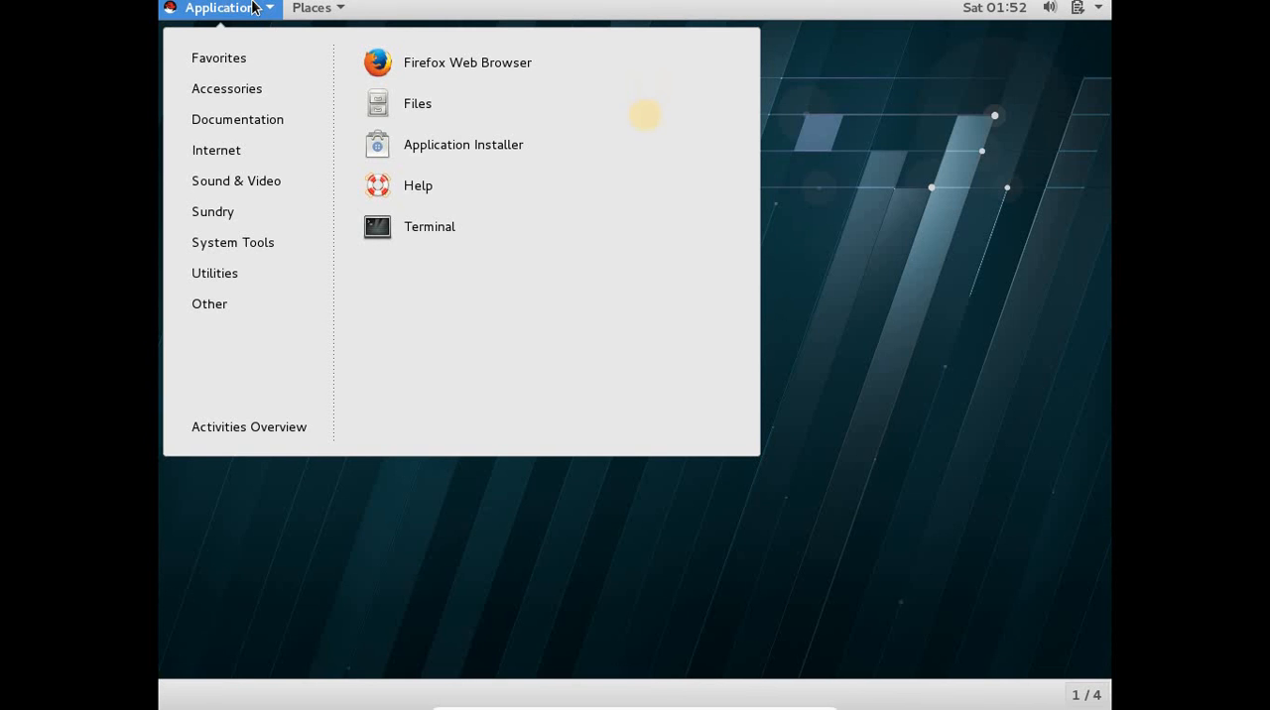
pyautogui.moveTo(245, 307)
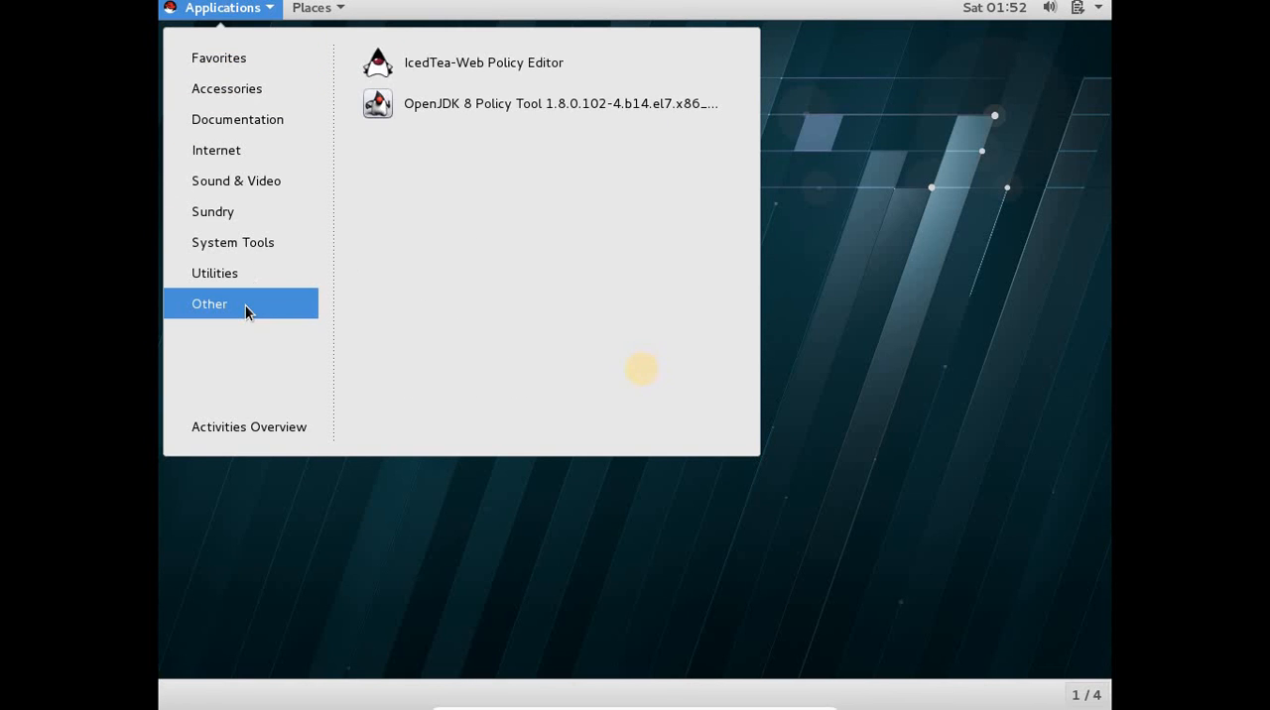
pyautogui.click(1029, 116)
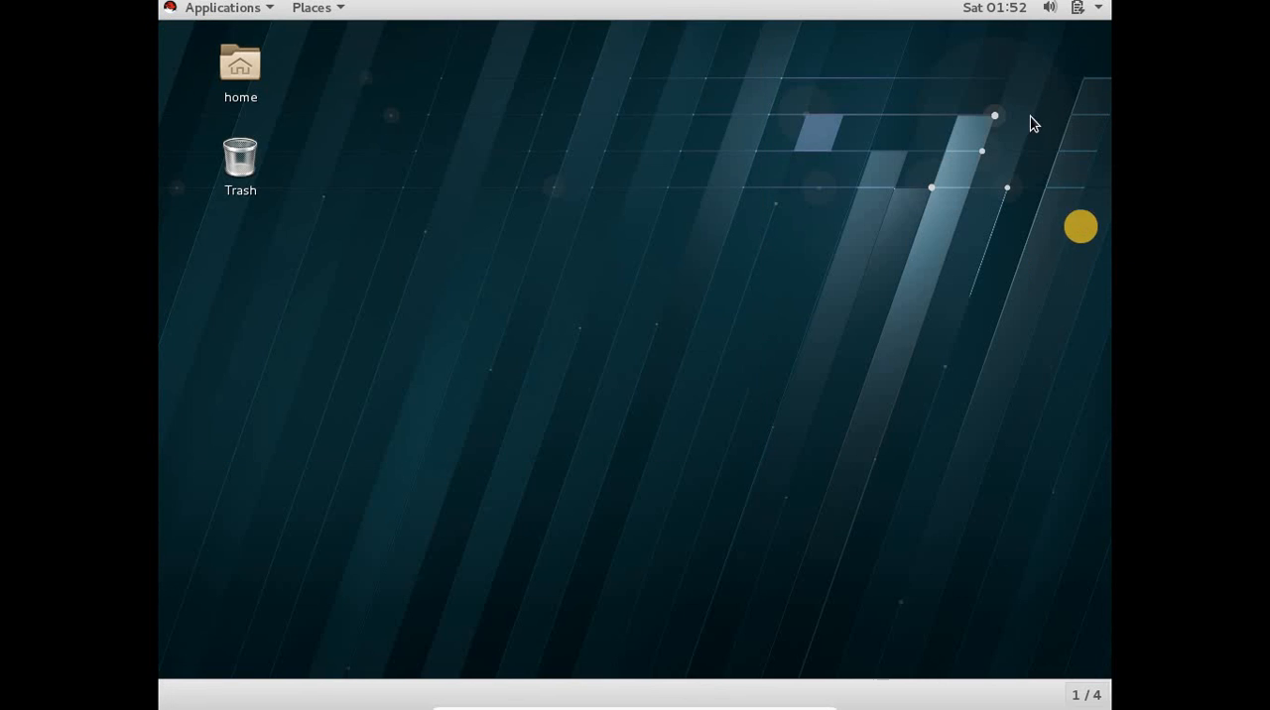
# Log the current user out of the desktop session and confirm the logout.
pyautogui.click(1099, 10)
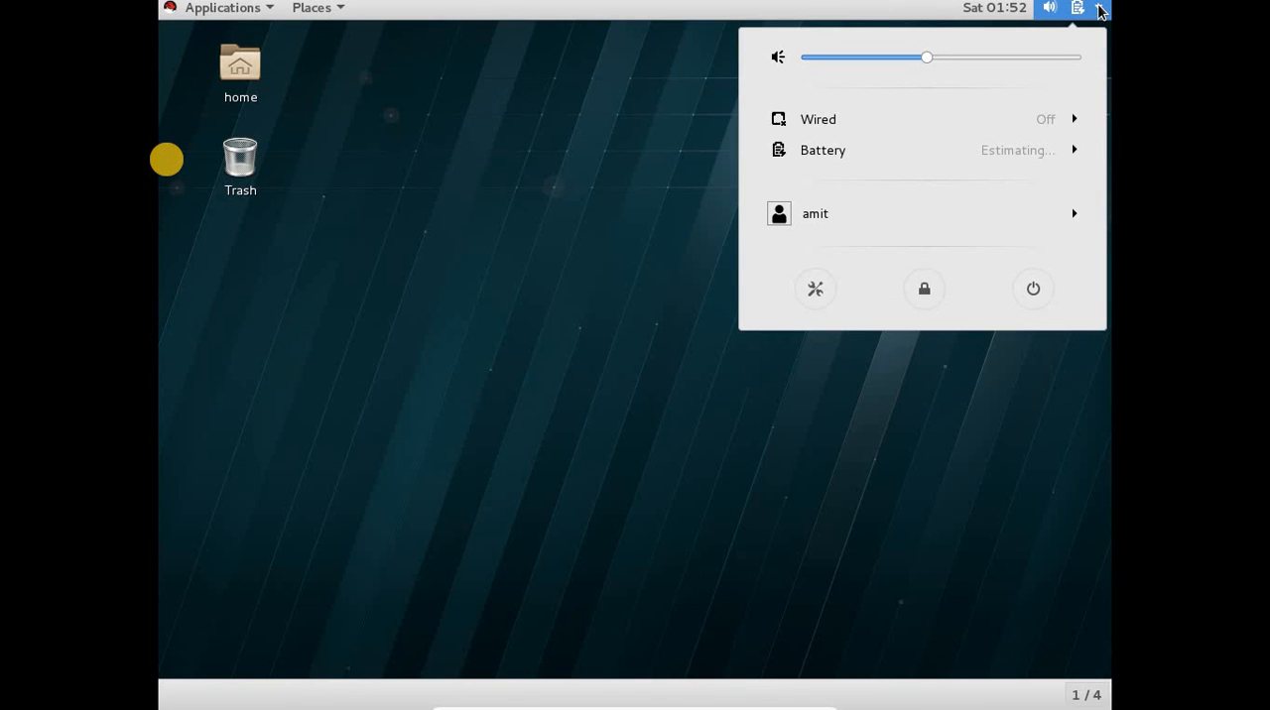
pyautogui.click(1099, 10)
pyautogui.click(1099, 10)
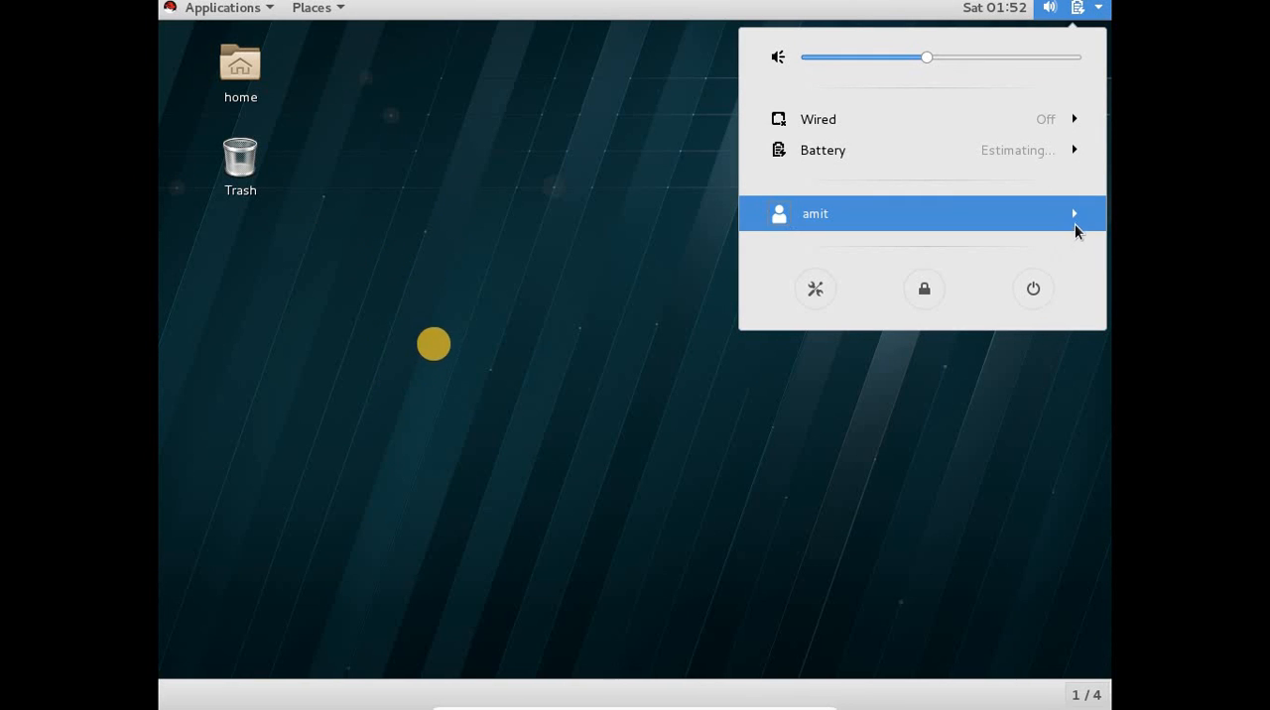
pyautogui.click(1075, 219)
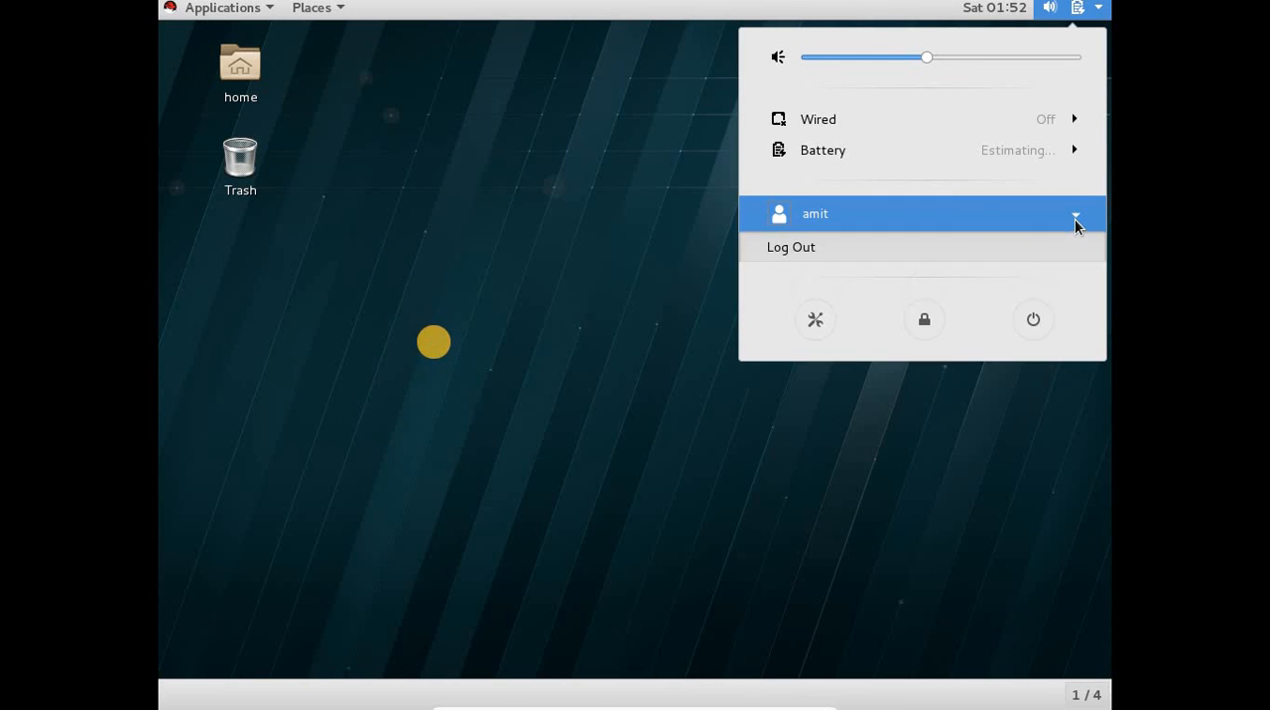
pyautogui.click(1017, 244)
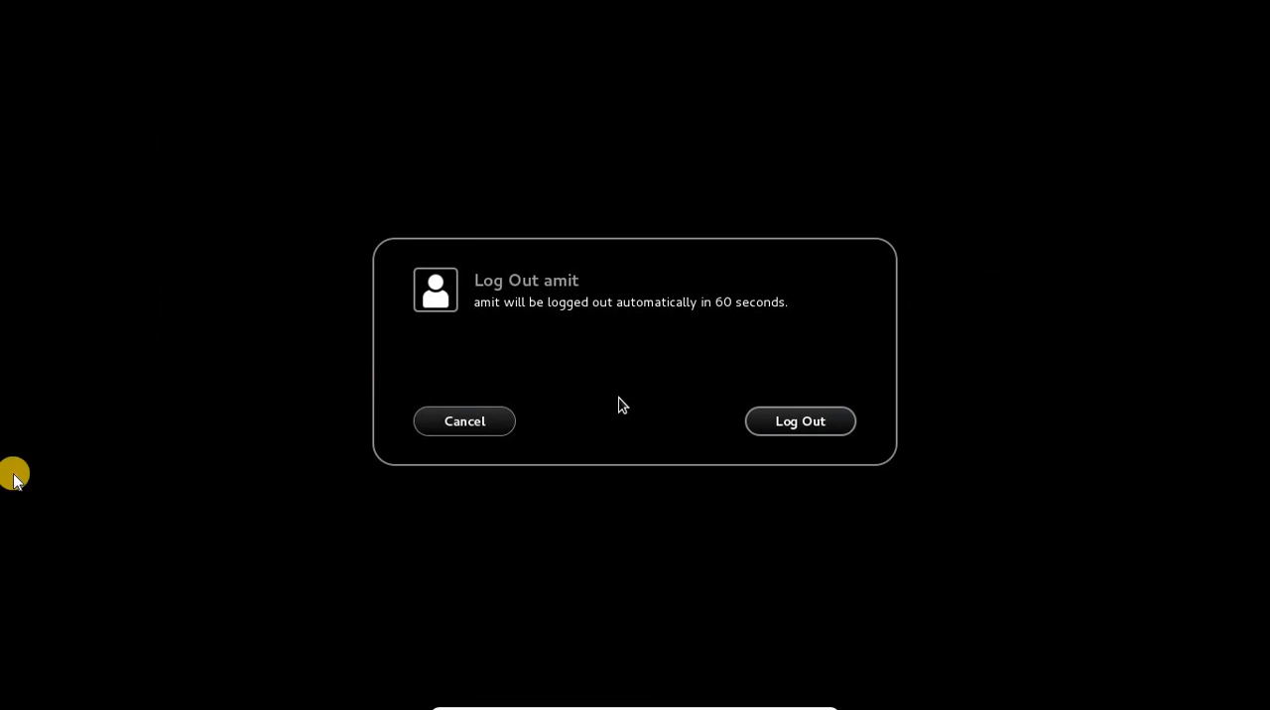
pyautogui.click(786, 441)
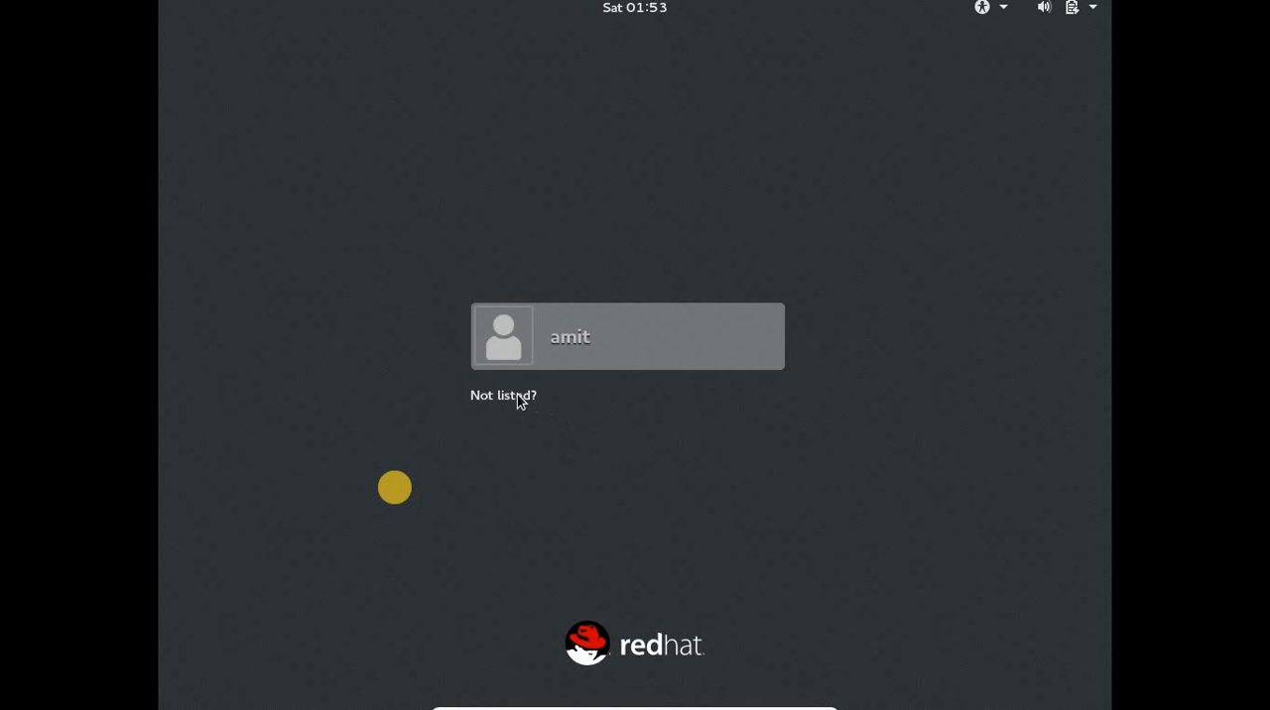
# Sign in with the unlisted account root, entering the root password.
pyautogui.click(517, 393)
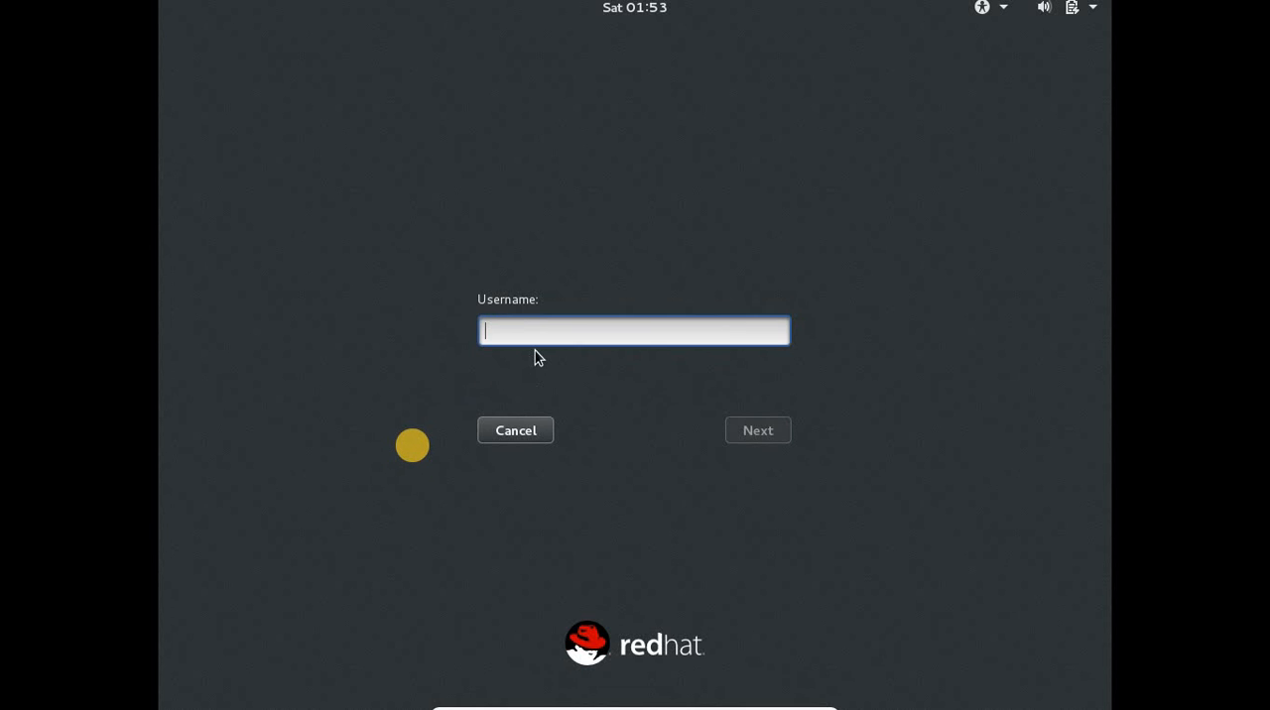
pyautogui.write('root')
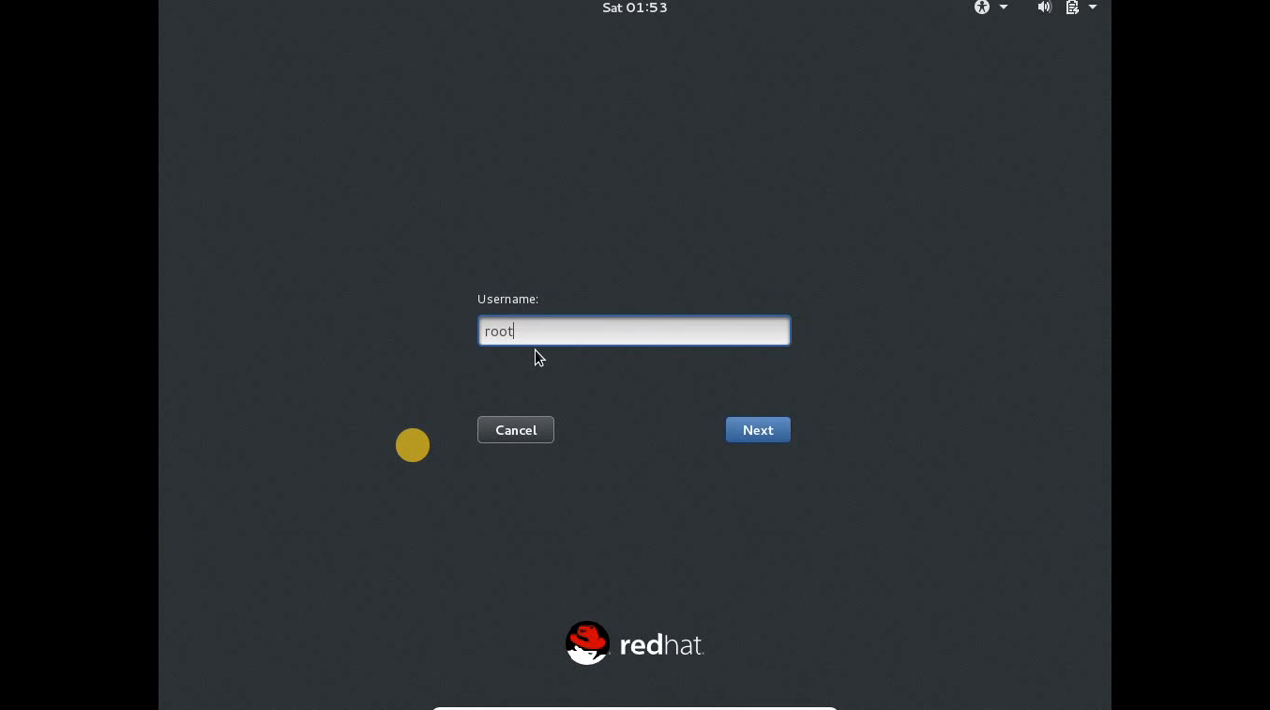
pyautogui.press('Return')
pyautogui.write('r')
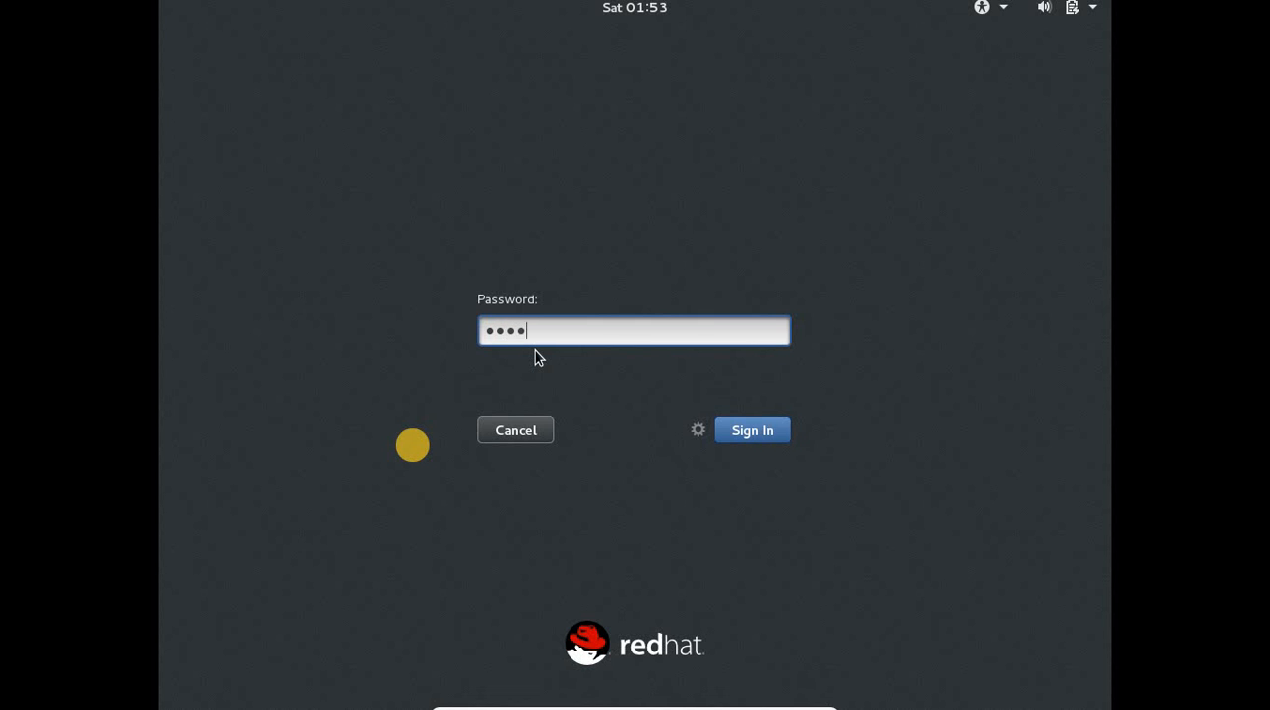
pyautogui.press('Return')
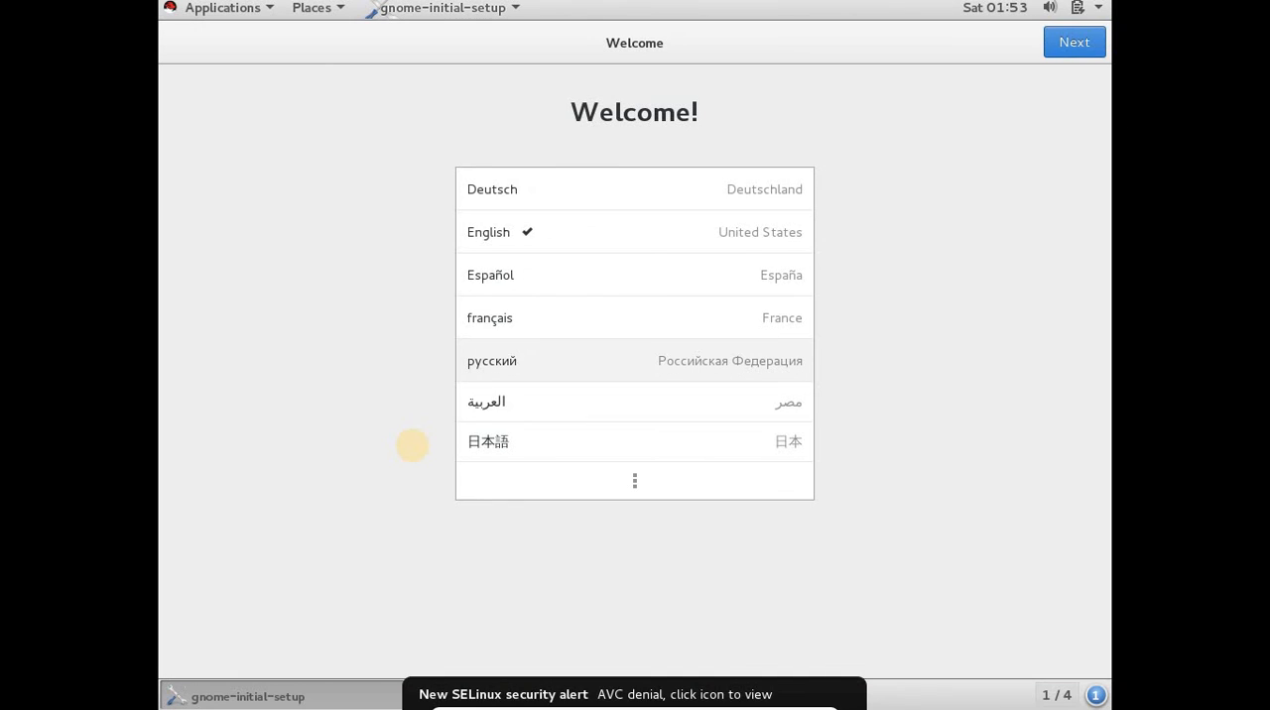
# Accept English (United States) as the language and English (US) as the keyboard layout for the root session.
pyautogui.click(1074, 44)
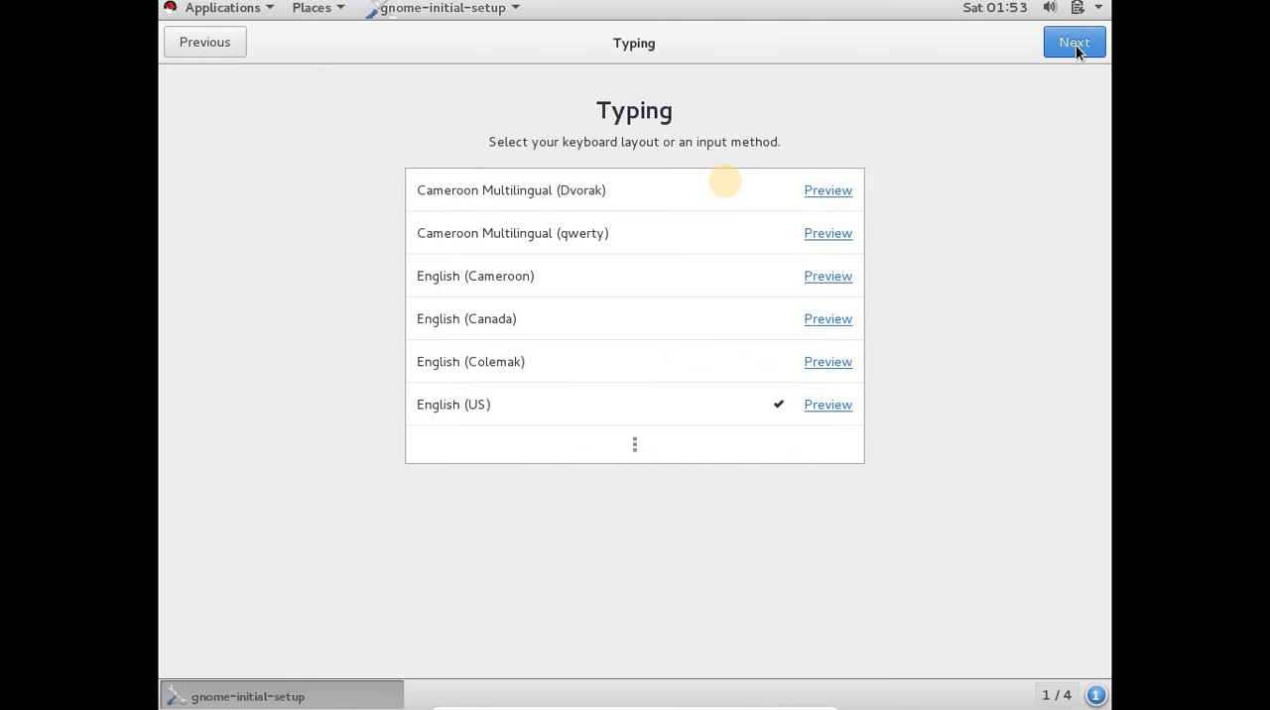
pyautogui.click(1075, 44)
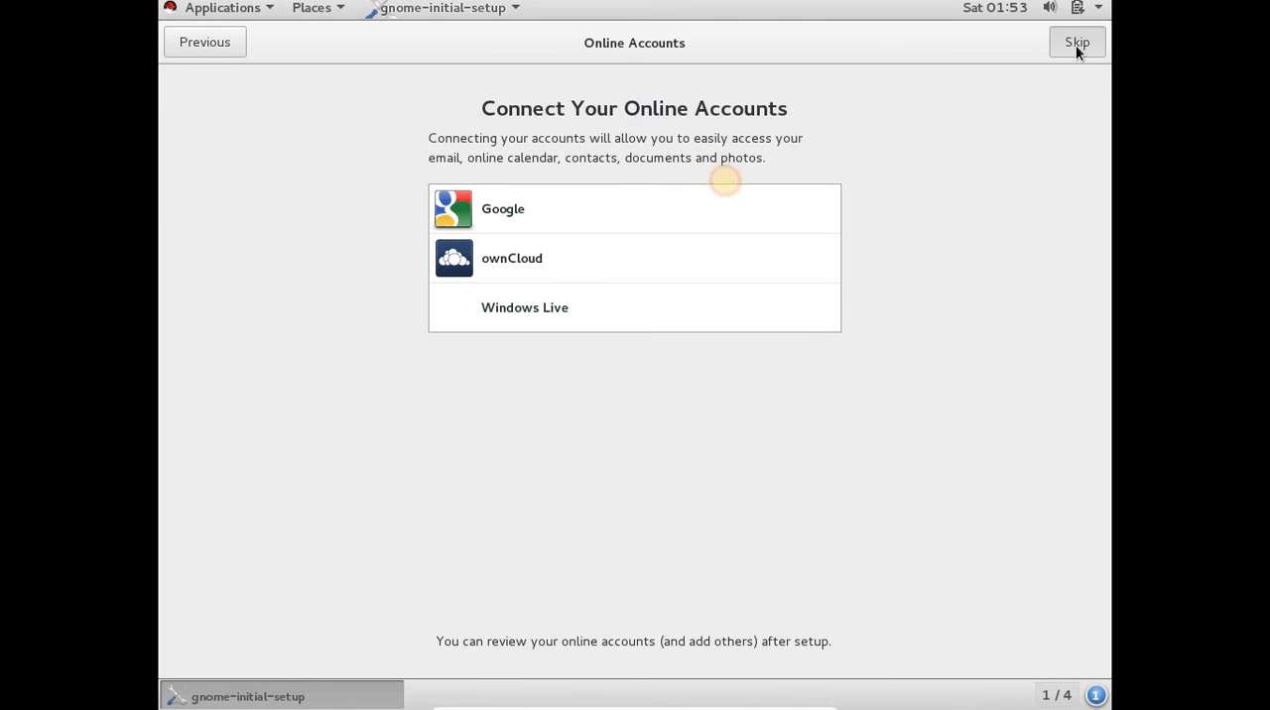
# Skip connecting online accounts, finish the initial setup to start using Red Hat Enterprise Linux Server, and close the Getting Started help.
pyautogui.click(1077, 44)
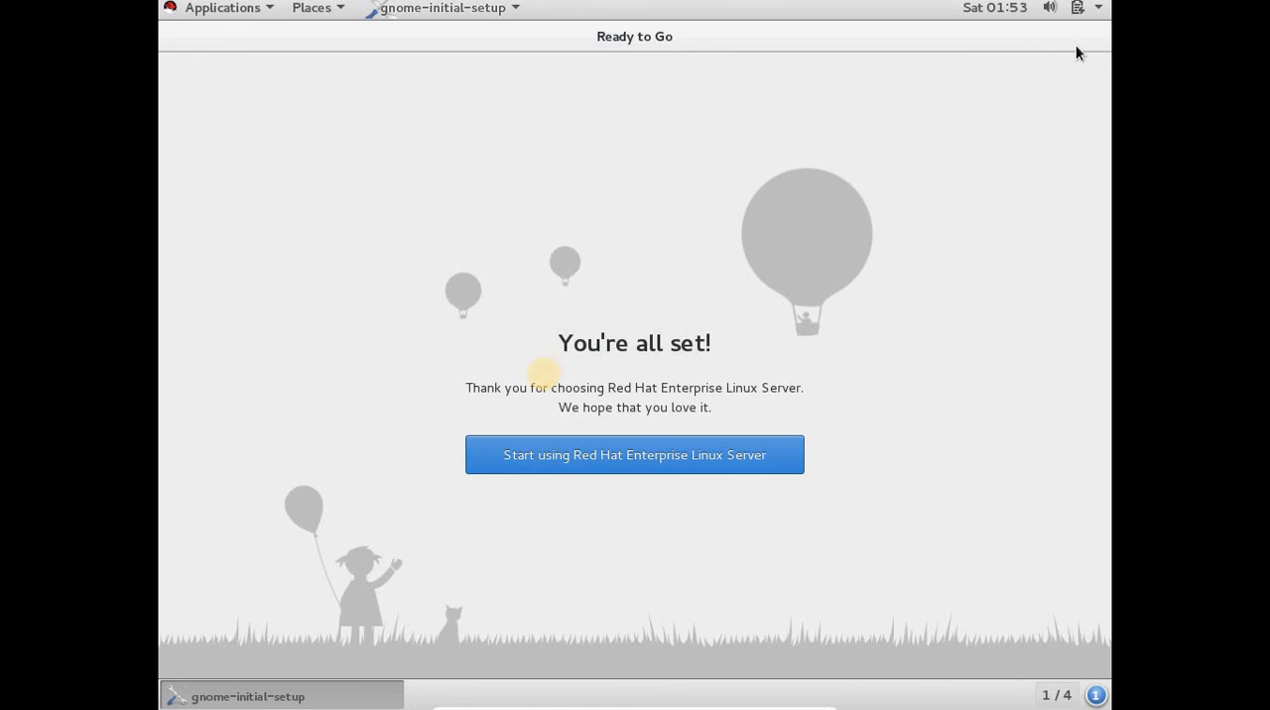
pyautogui.click(719, 444)
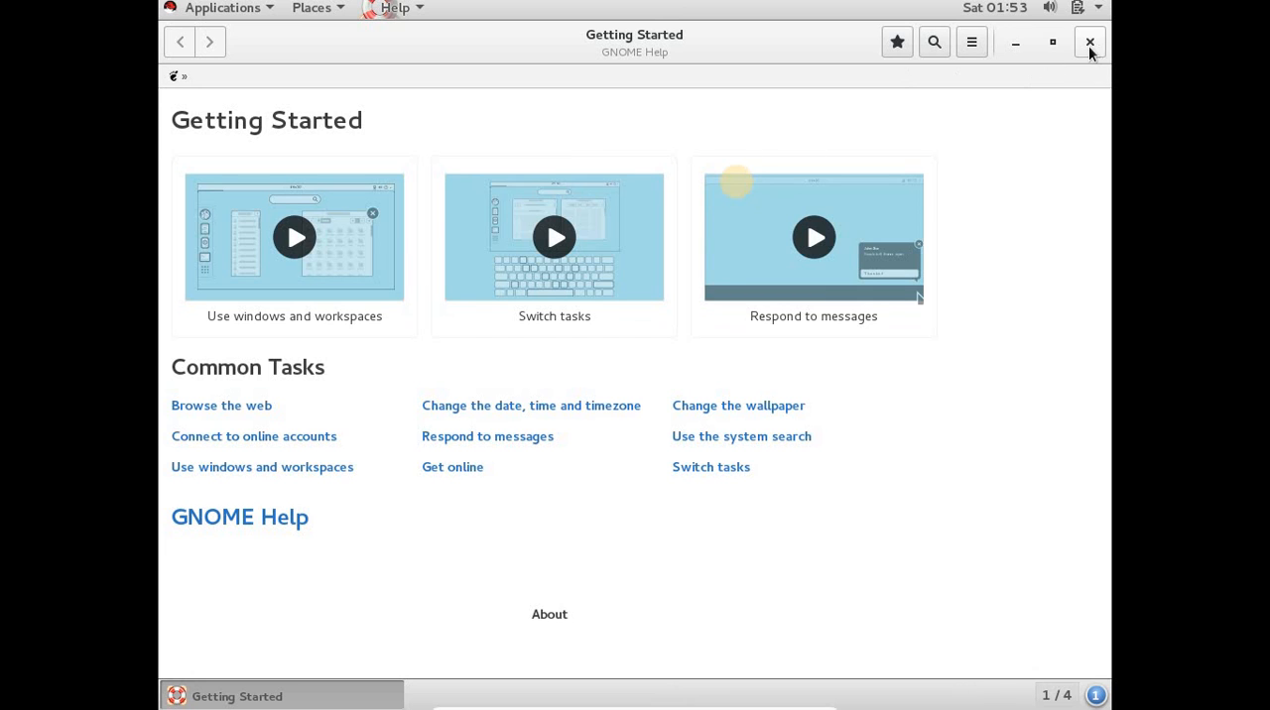
pyautogui.click(1088, 41)
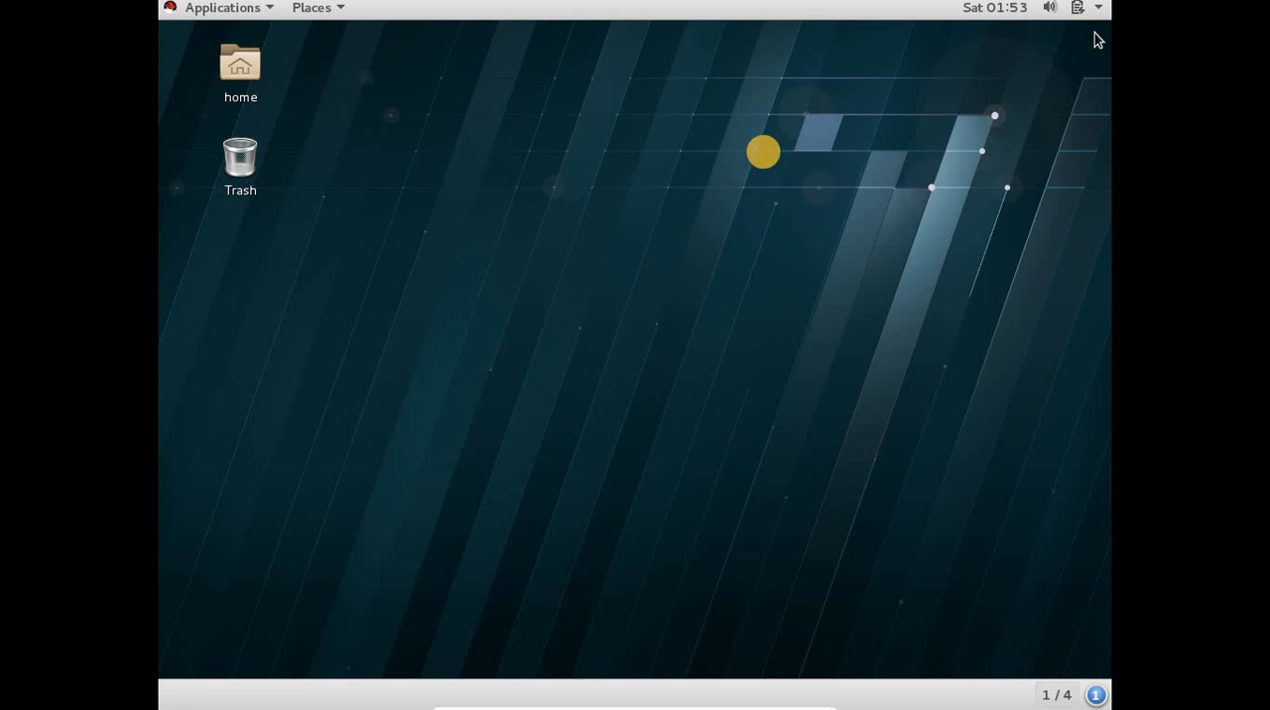
# Power off the Red Hat virtual machine from the root session and exit VirtualBox Manager.
pyautogui.click(1100, 12)
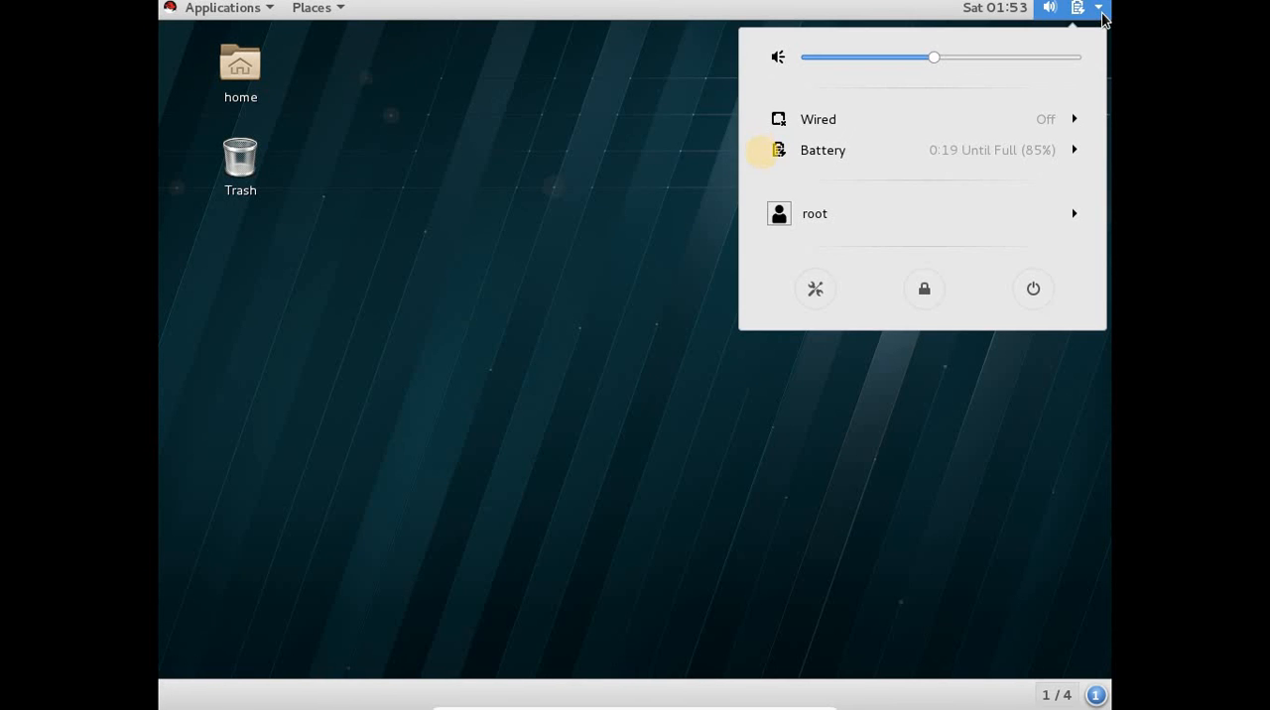
pyautogui.click(1033, 288)
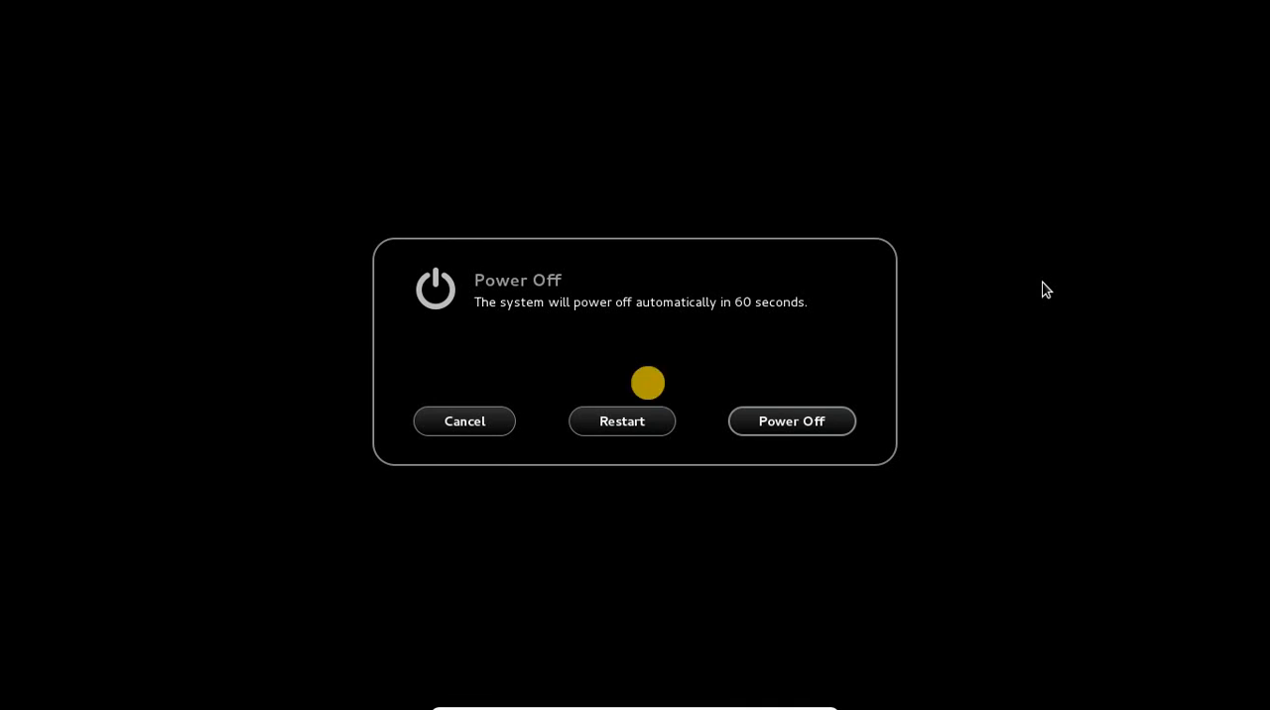
pyautogui.click(800, 429)
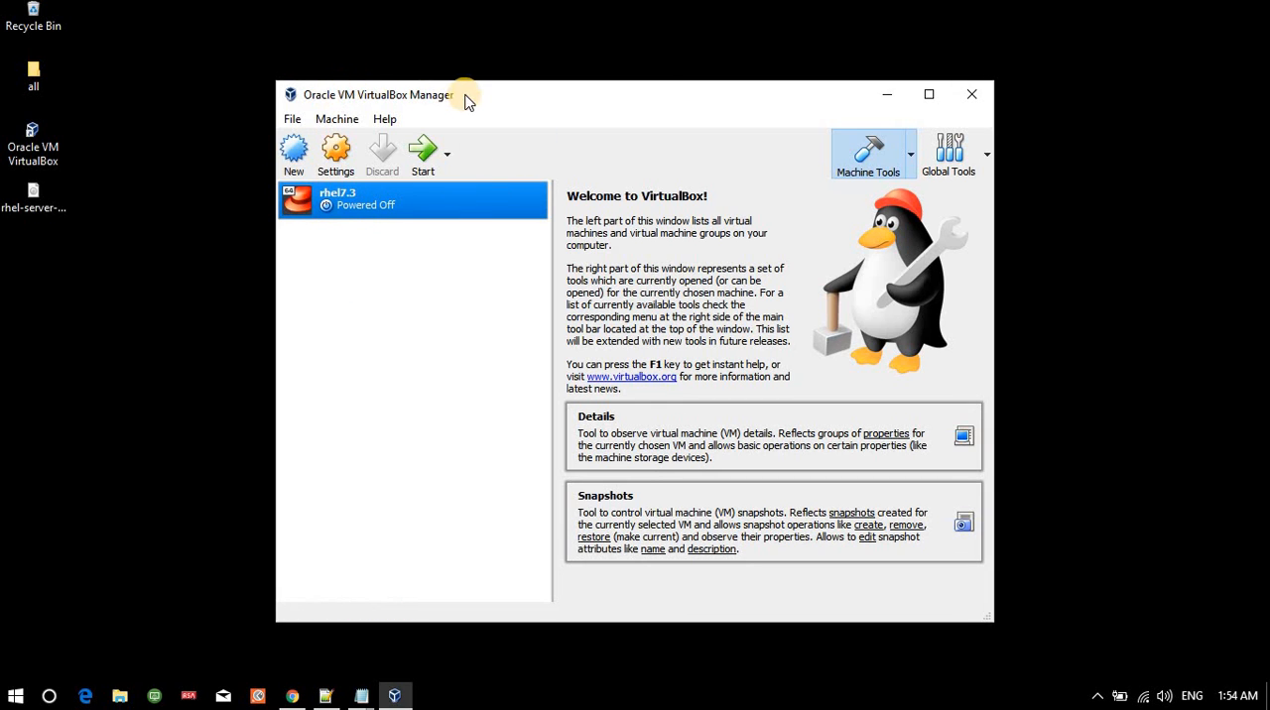
pyautogui.click(292, 119)
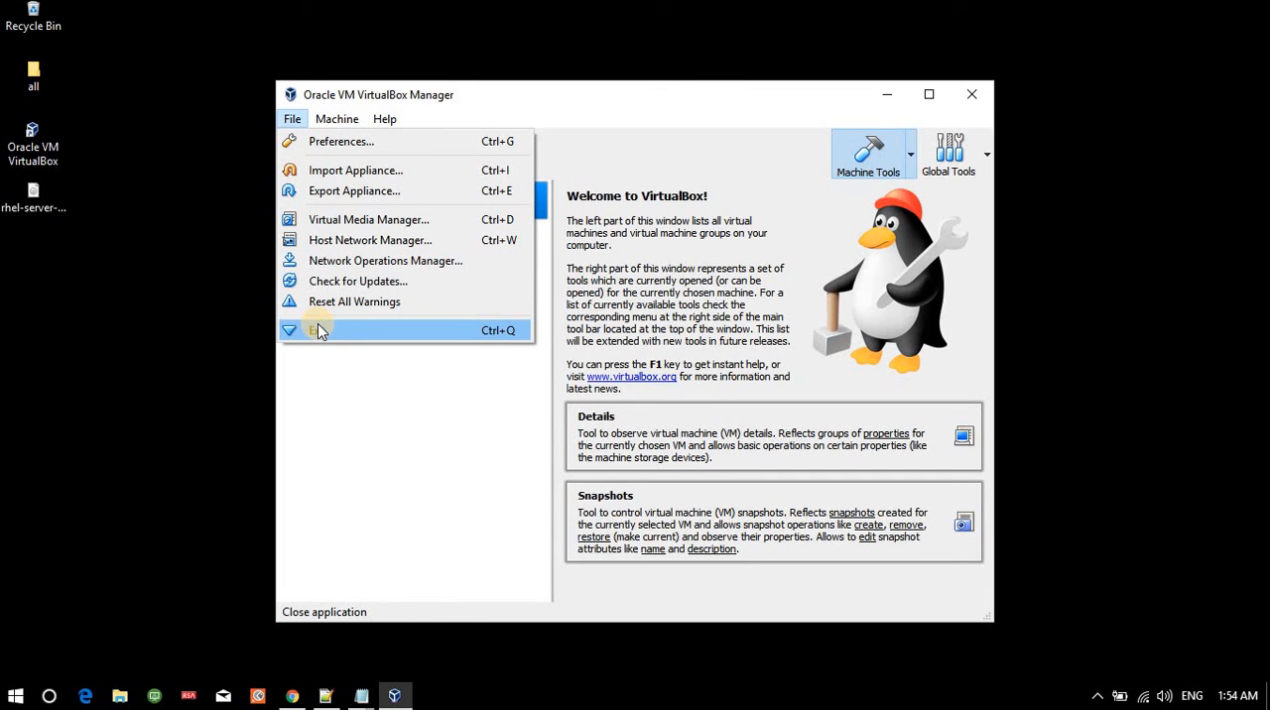
pyautogui.click(488, 329)
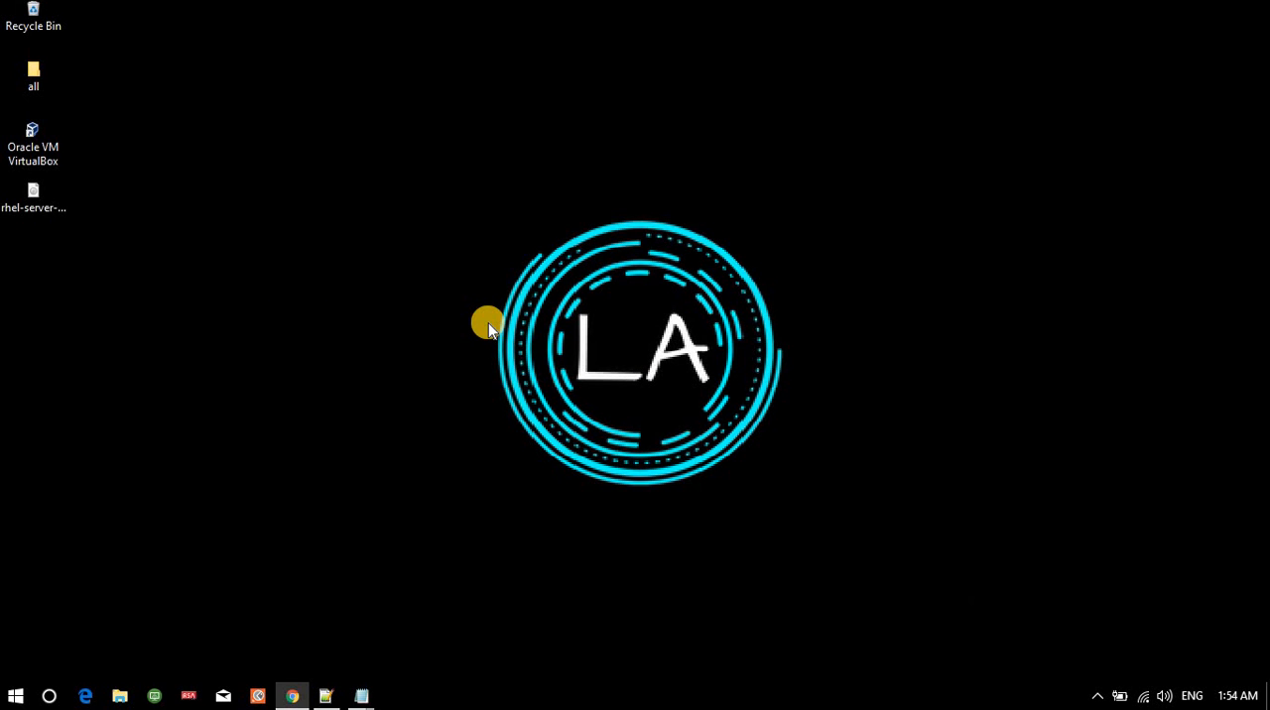